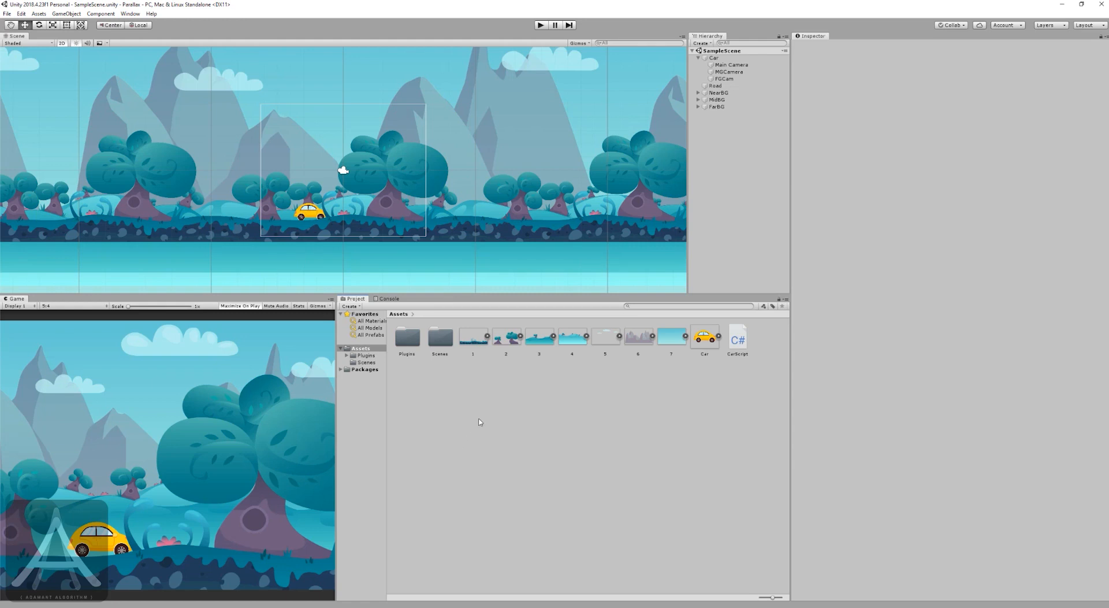
Play the scene full size to preview the parallax motion behind the car, and stop it.
key(alt+Tab)
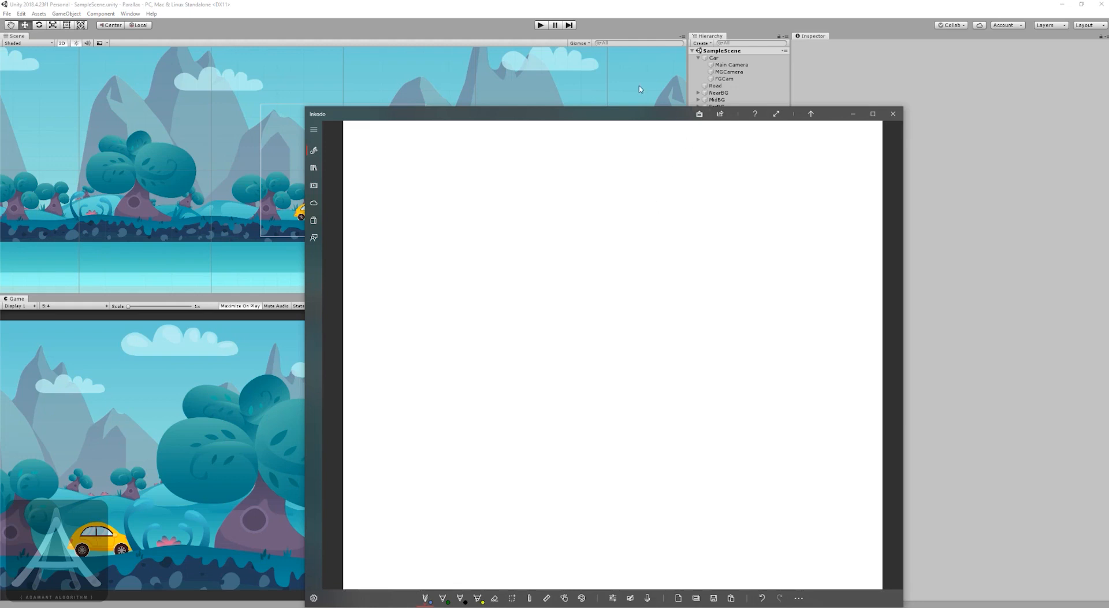
click(604, 27)
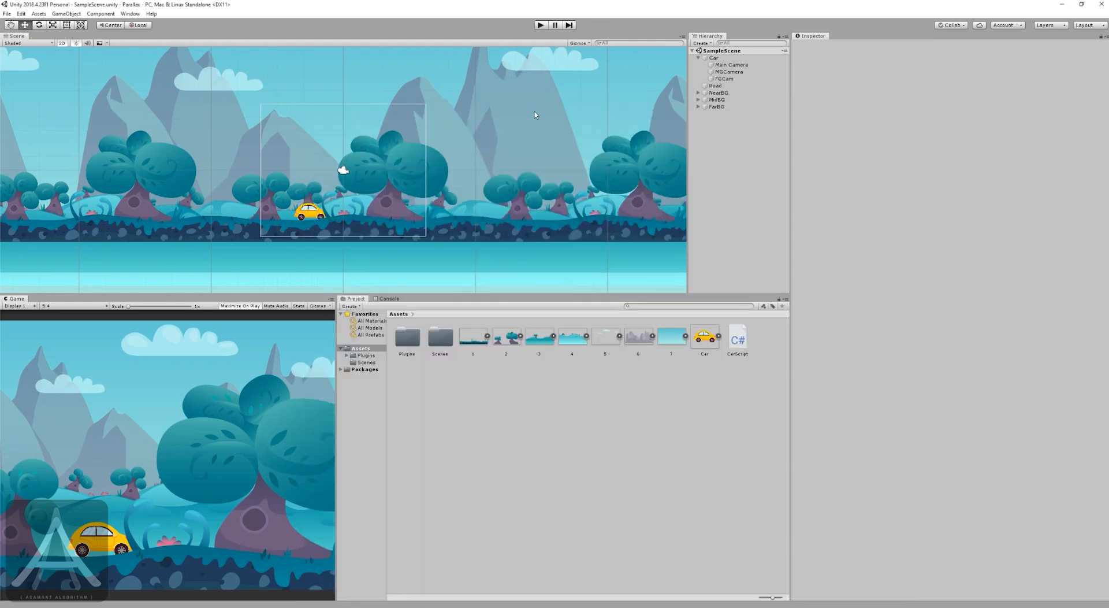
click(541, 26)
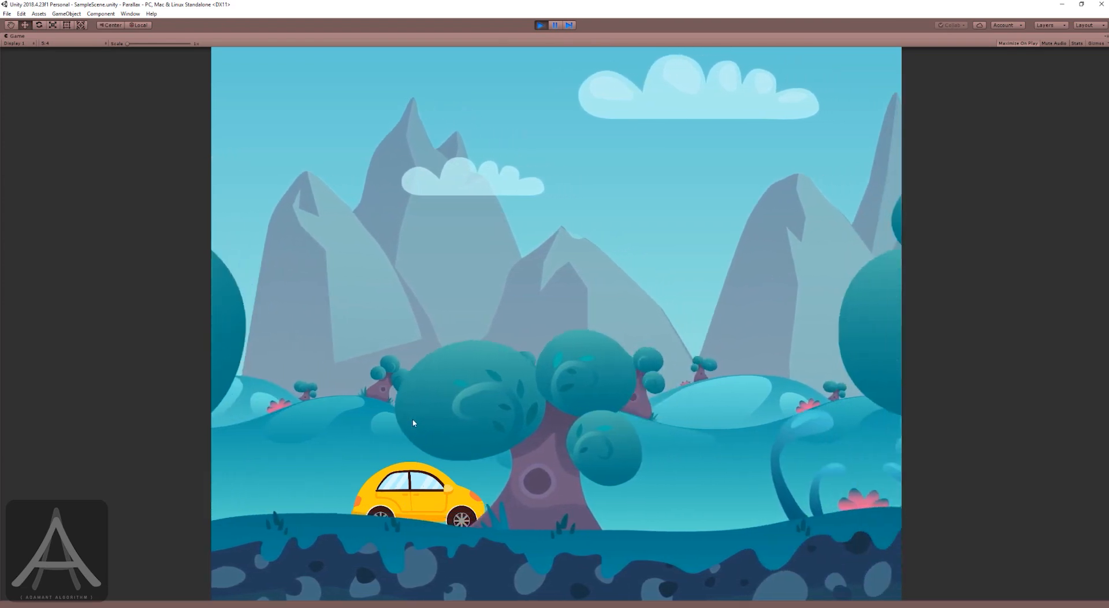
click(541, 25)
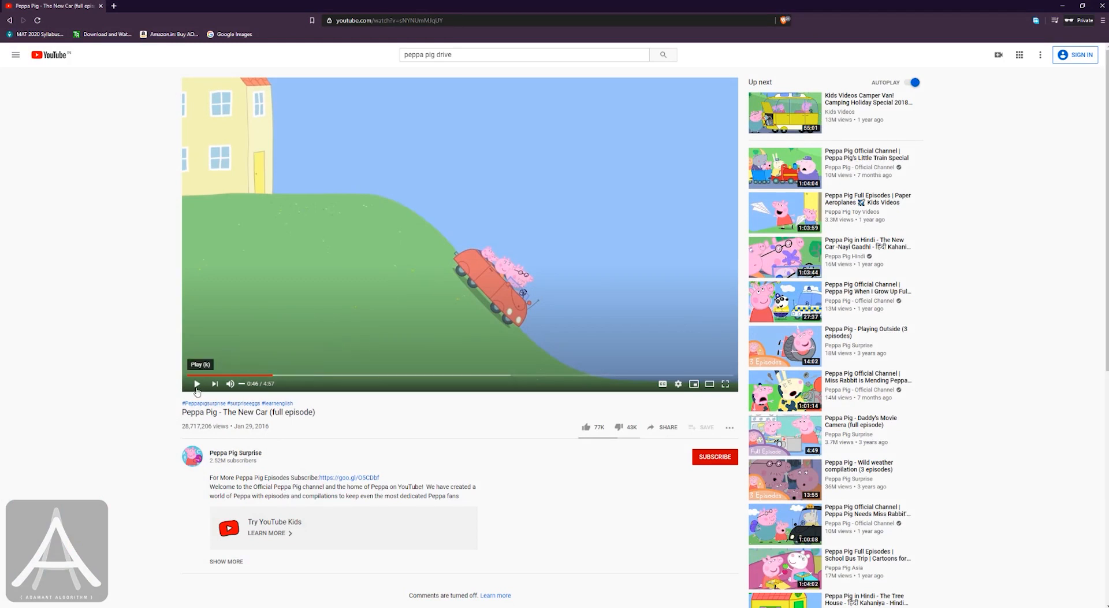
Play and pause the Peppa Pig car video in the browser to examine how its background layers scroll.
click(197, 384)
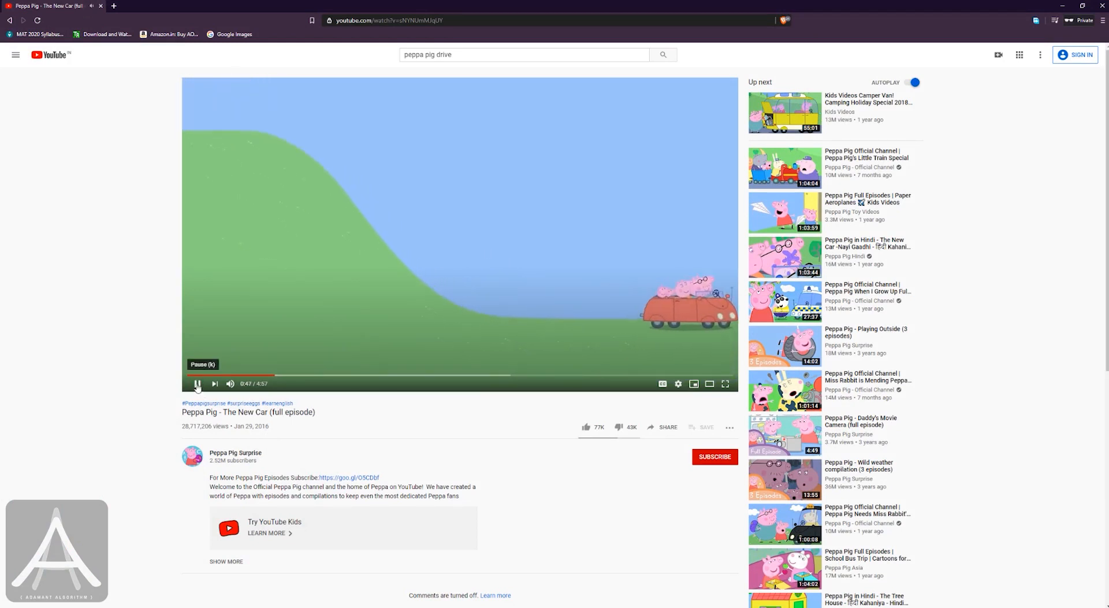
click(197, 384)
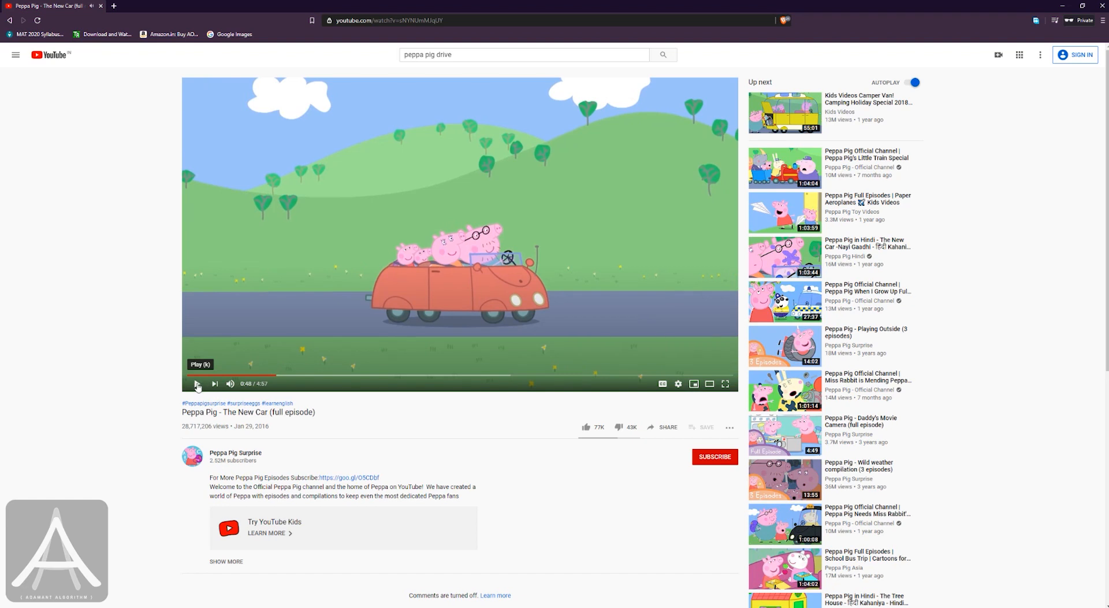
click(198, 385)
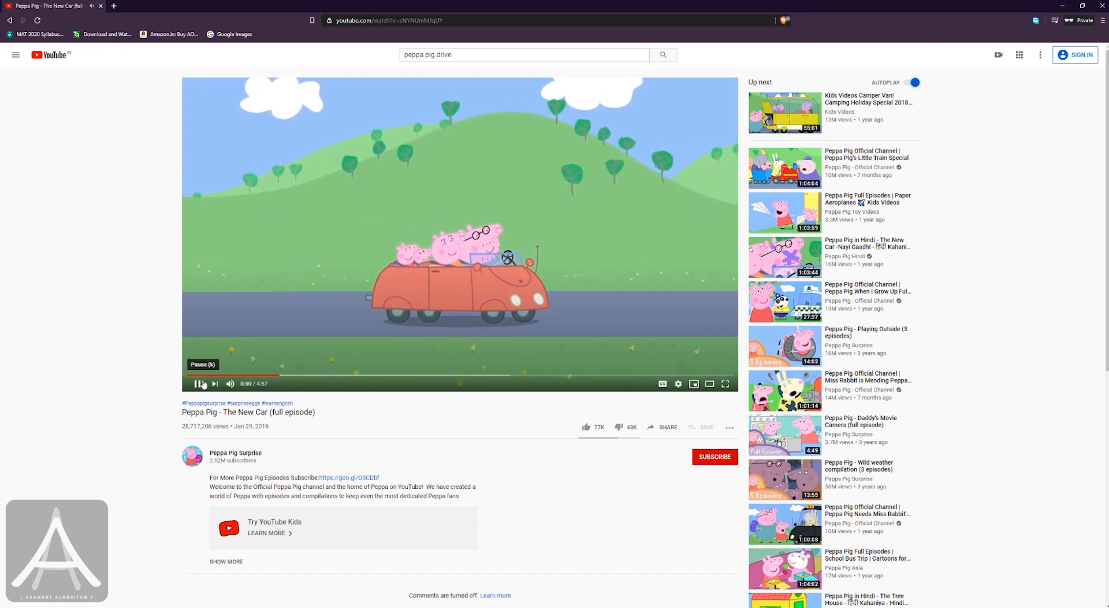
click(197, 384)
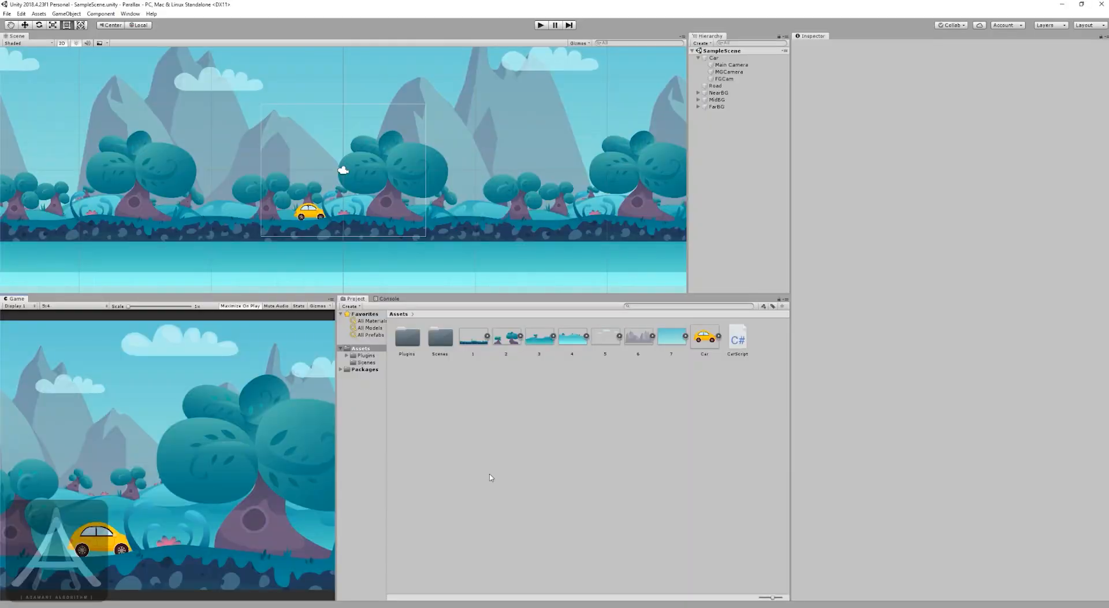
Run the scene with only the Main Camera under Car to check the background motion, and stop it.
click(516, 466)
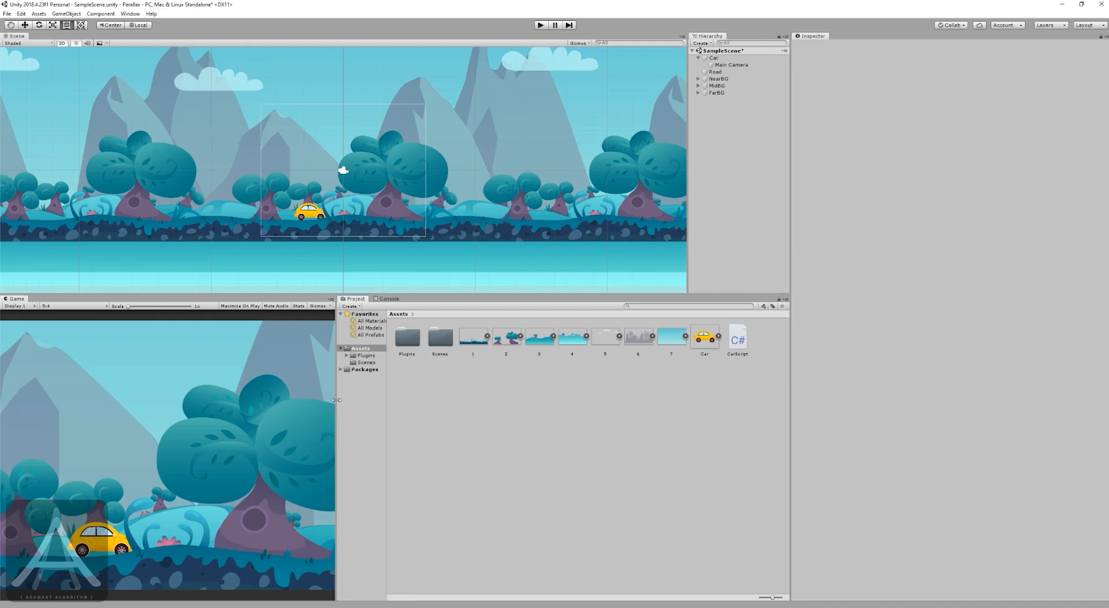
click(540, 25)
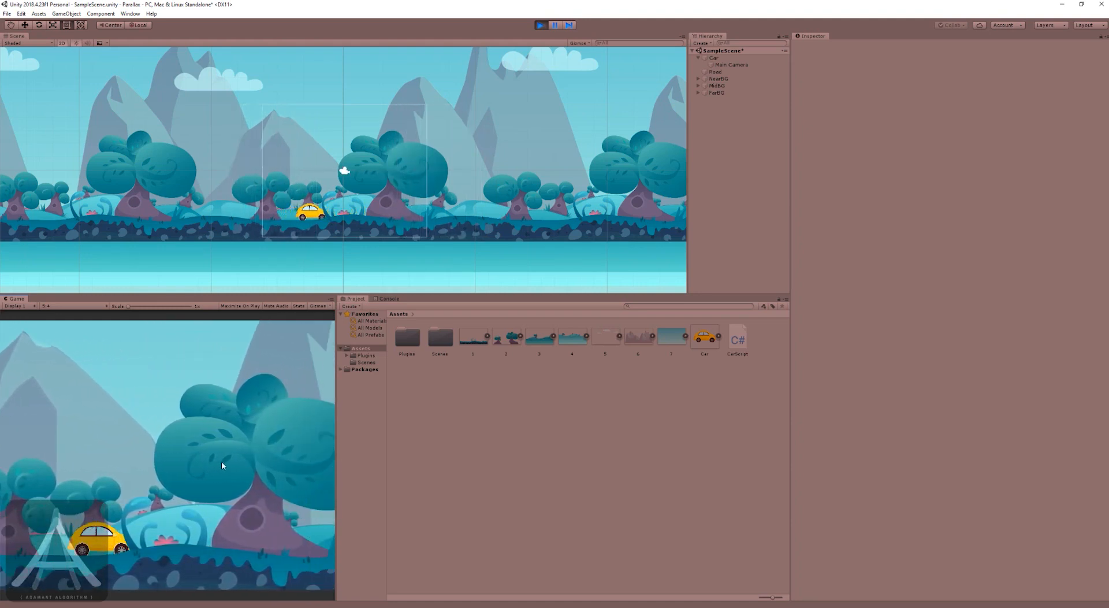
click(540, 25)
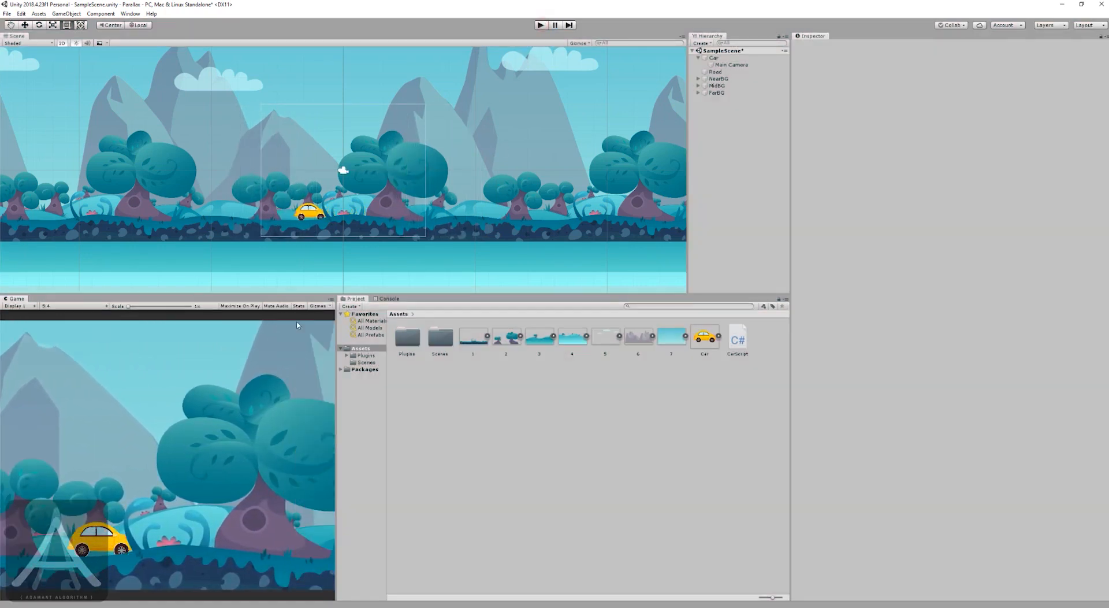
Switch to Inkodo and sketch a blue rectangular scene frame with a road line and a foreground tree.
key(alt+Tab)
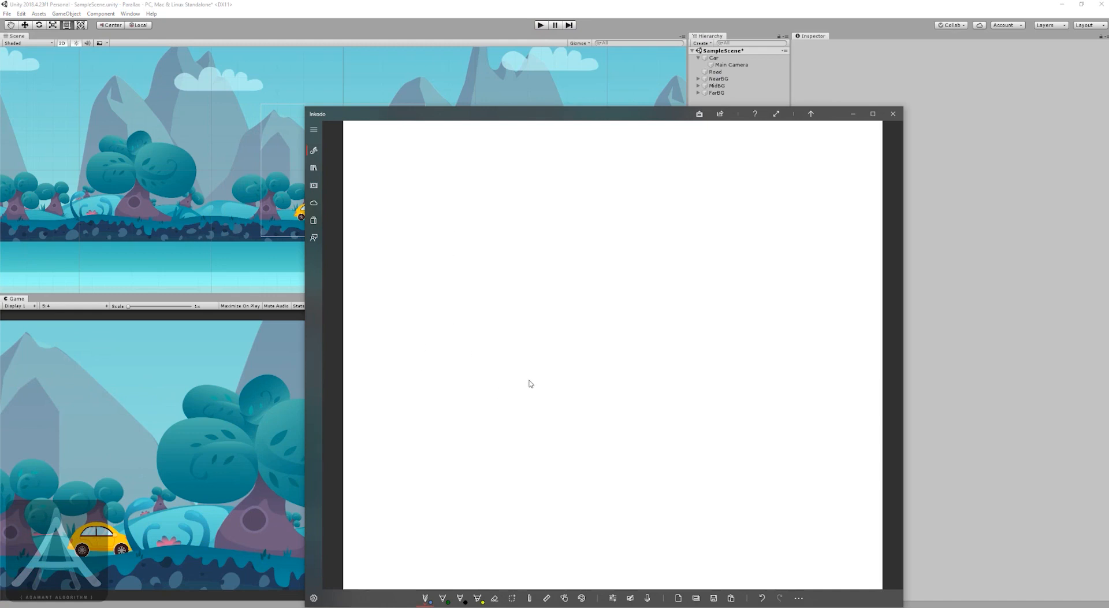
mouse_move(408, 409)
mouse_down()
mouse_move(409, 472)
mouse_move(545, 384)
mouse_up()
drag(412, 480, 578, 465)
mouse_move(540, 384)
mouse_down()
mouse_move(579, 383)
mouse_move(579, 470)
mouse_up()
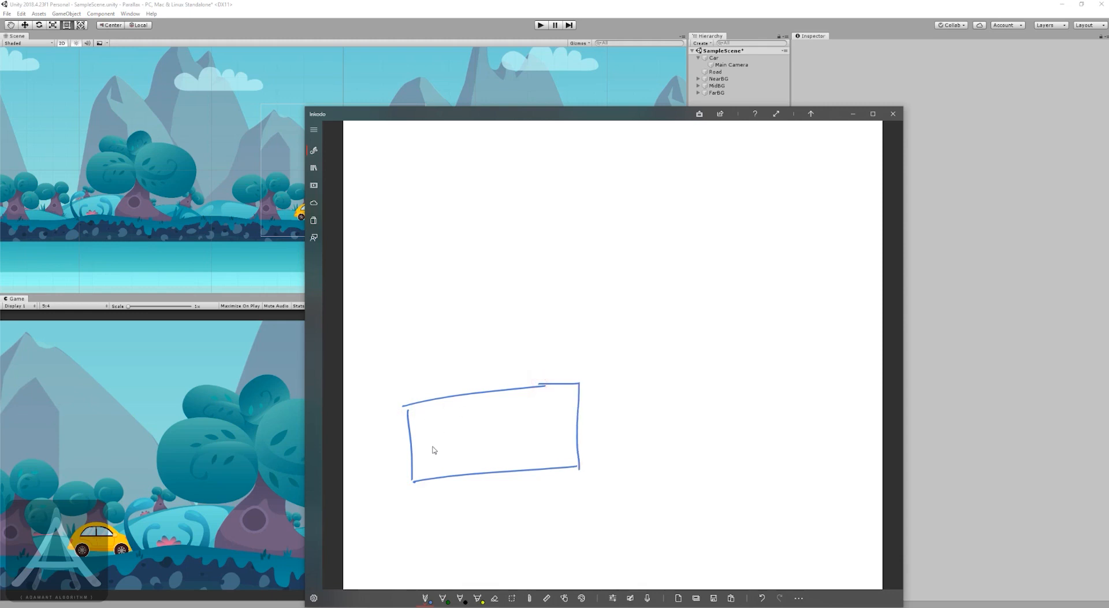
mouse_move(530, 460)
mouse_down()
mouse_move(540, 471)
mouse_move(547, 448)
mouse_up()
mouse_move(413, 459)
mouse_down()
mouse_move(572, 428)
mouse_move(454, 468)
mouse_move(587, 451)
mouse_up()
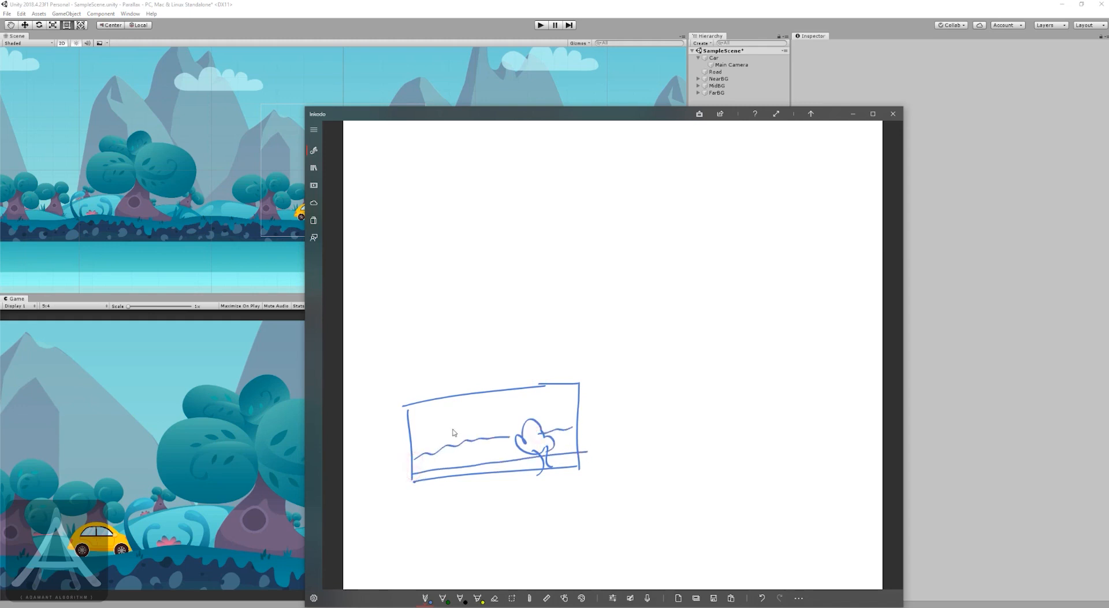
Add small midground trees and mountain peaks to the blue scene sketch.
drag(436, 451, 468, 435)
drag(473, 427, 472, 437)
drag(488, 399, 481, 446)
drag(489, 399, 521, 427)
drag(455, 409, 442, 447)
drag(437, 418, 483, 430)
mouse_move(546, 393)
mouse_down()
mouse_move(528, 424)
mouse_move(563, 410)
mouse_up()
Sketch a blue camera below the scene frame and label it "Cam (main)".
mouse_move(491, 521)
mouse_down()
mouse_move(506, 520)
mouse_move(513, 535)
mouse_move(509, 517)
mouse_up()
mouse_move(500, 530)
mouse_down()
mouse_move(500, 496)
mouse_move(527, 533)
mouse_move(595, 511)
mouse_up()
drag(596, 500, 598, 519)
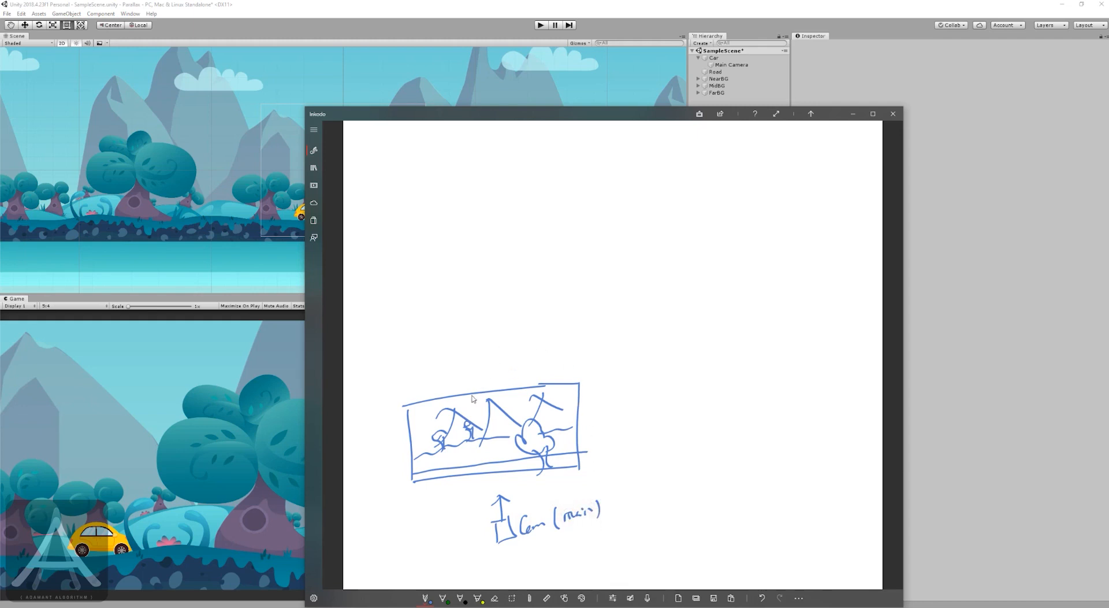
Draw a curved arrow from the scene sketch to three separate slanted blue frames representing the split layers.
drag(481, 381, 527, 277)
drag(499, 271, 520, 301)
drag(531, 206, 547, 260)
drag(530, 224, 619, 150)
drag(564, 272, 652, 188)
drag(625, 156, 643, 197)
mouse_move(615, 255)
mouse_down()
mouse_move(632, 283)
mouse_move(717, 181)
mouse_up()
drag(642, 295, 727, 243)
drag(717, 198, 726, 243)
mouse_move(686, 293)
mouse_down()
mouse_move(701, 321)
mouse_move(787, 230)
mouse_up()
drag(699, 337, 791, 279)
drag(786, 241, 799, 279)
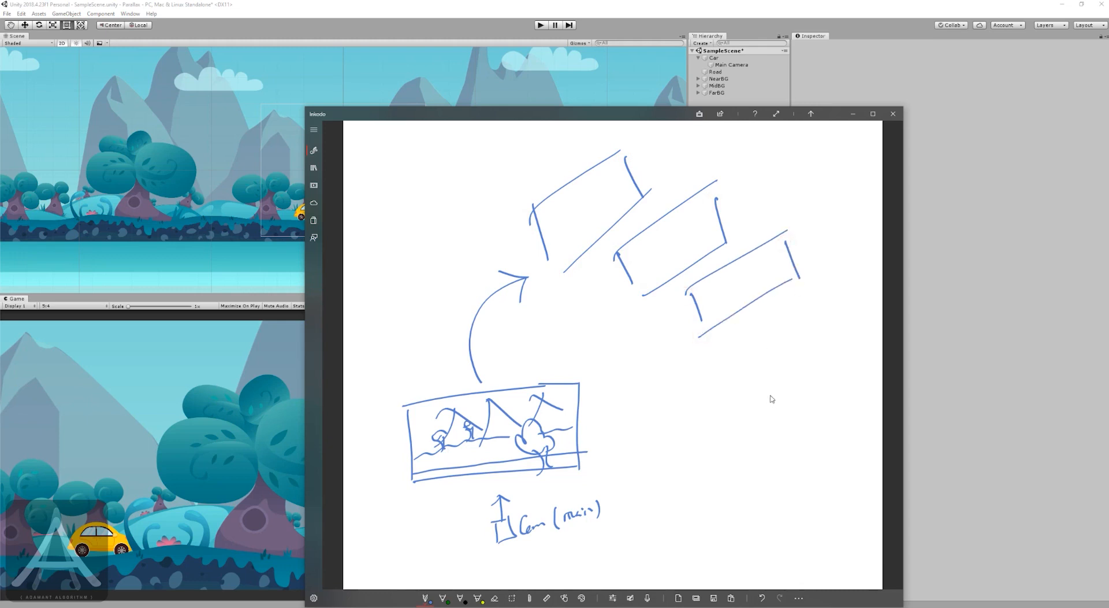
In red, draw a camera with sight lines to the nearest frame, a road and tree inside it, and the label "Cam 1".
click(425, 597)
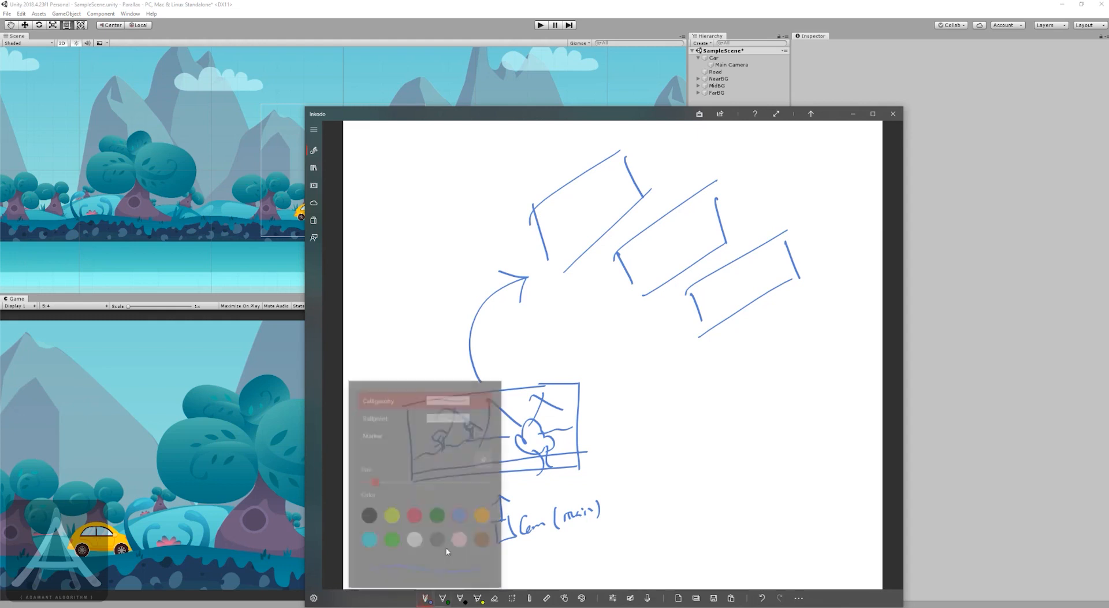
click(414, 512)
click(779, 373)
mouse_move(778, 374)
mouse_down()
mouse_move(795, 360)
mouse_move(804, 377)
mouse_move(796, 357)
mouse_up()
mouse_move(702, 329)
mouse_down()
mouse_move(786, 355)
mouse_move(806, 276)
mouse_up()
mouse_move(701, 318)
mouse_down()
mouse_move(787, 262)
mouse_move(781, 282)
mouse_move(770, 266)
mouse_move(785, 273)
mouse_move(830, 244)
mouse_up()
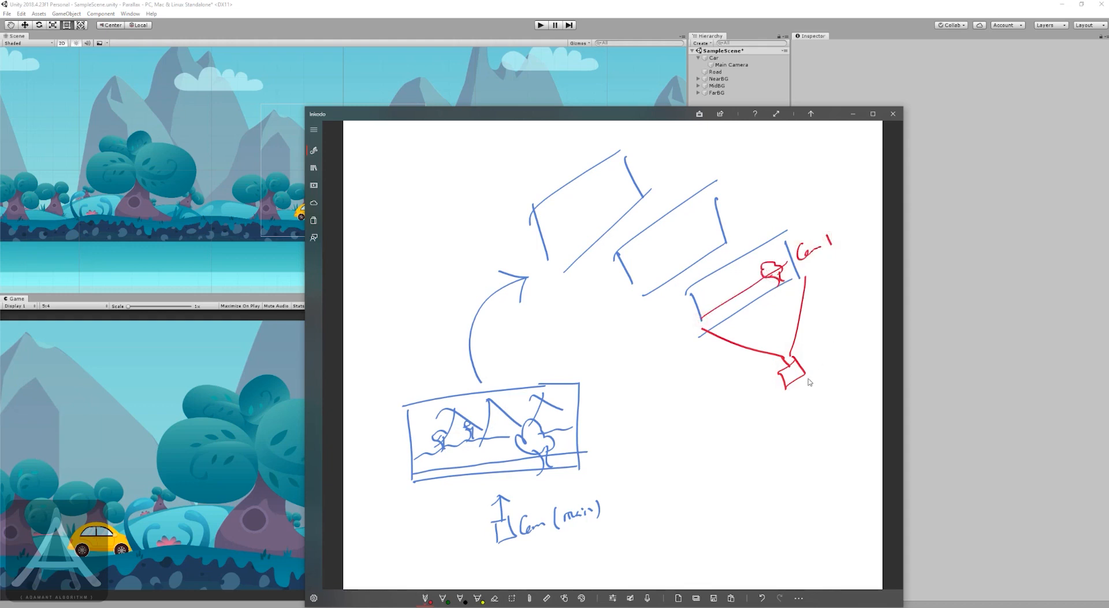
In green, draw a second camera over the first with sight lines, small trees in the middle frame, and the label "Cam 2".
click(426, 597)
click(436, 512)
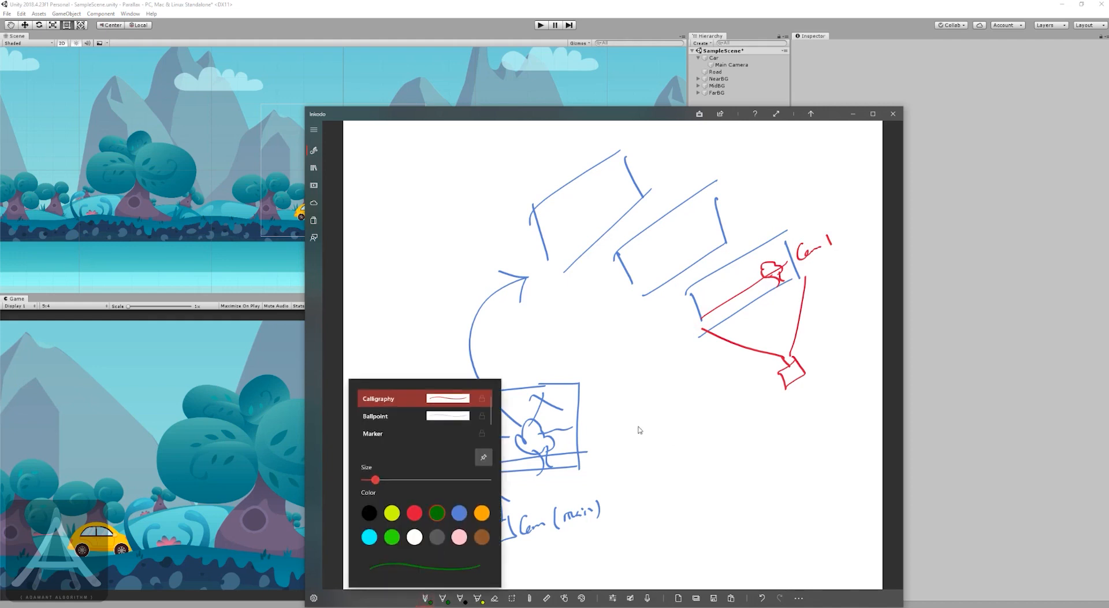
click(786, 374)
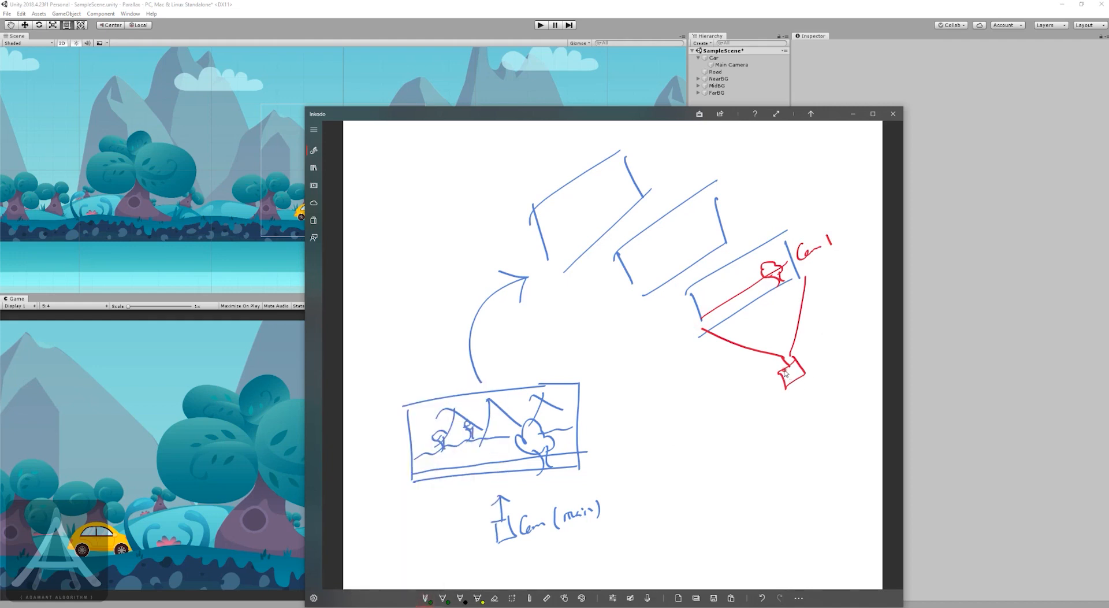
mouse_move(781, 369)
mouse_down()
mouse_move(790, 391)
mouse_move(792, 372)
mouse_move(704, 330)
mouse_up()
drag(798, 353, 808, 265)
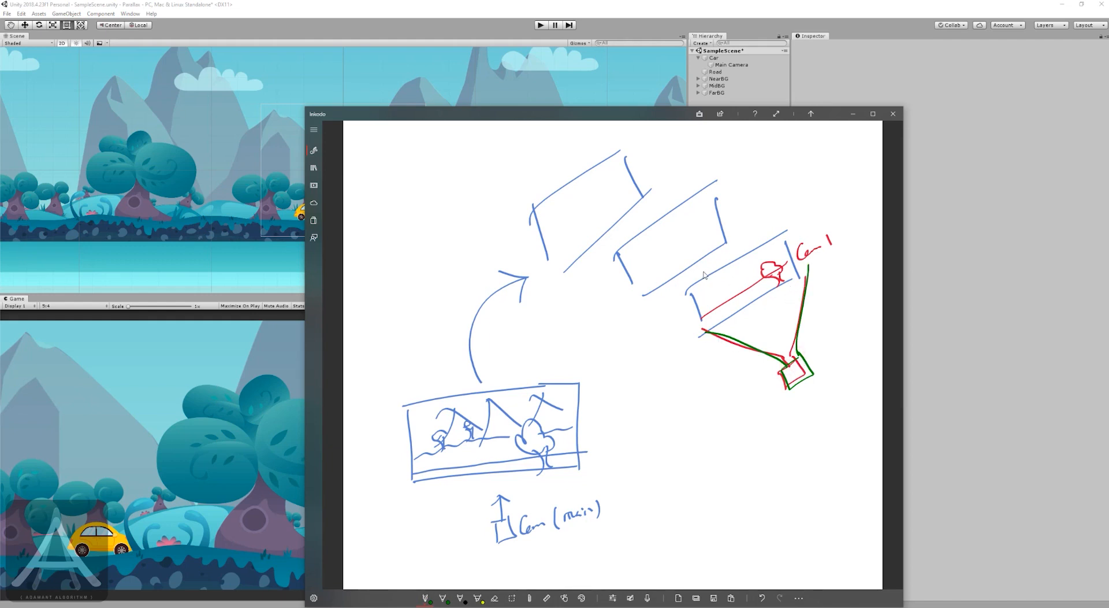
drag(631, 276, 714, 205)
drag(641, 251, 763, 176)
In orange, draw a third camera over the others, mountains and clouds in the farthest frame labelled "Cam 3", and a line joining them.
click(420, 600)
click(482, 512)
mouse_move(789, 370)
mouse_down()
mouse_move(815, 361)
mouse_move(761, 352)
mouse_move(809, 267)
mouse_up()
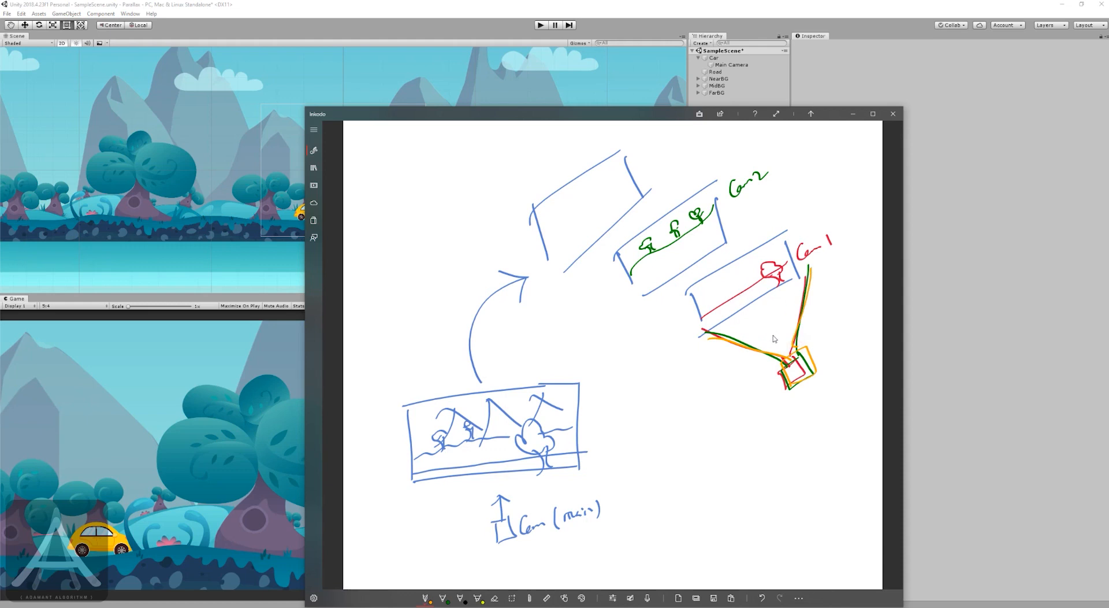
drag(566, 210, 570, 243)
mouse_move(560, 213)
mouse_down()
mouse_move(592, 215)
mouse_move(610, 198)
mouse_move(574, 191)
mouse_move(616, 164)
mouse_up()
drag(547, 230, 572, 216)
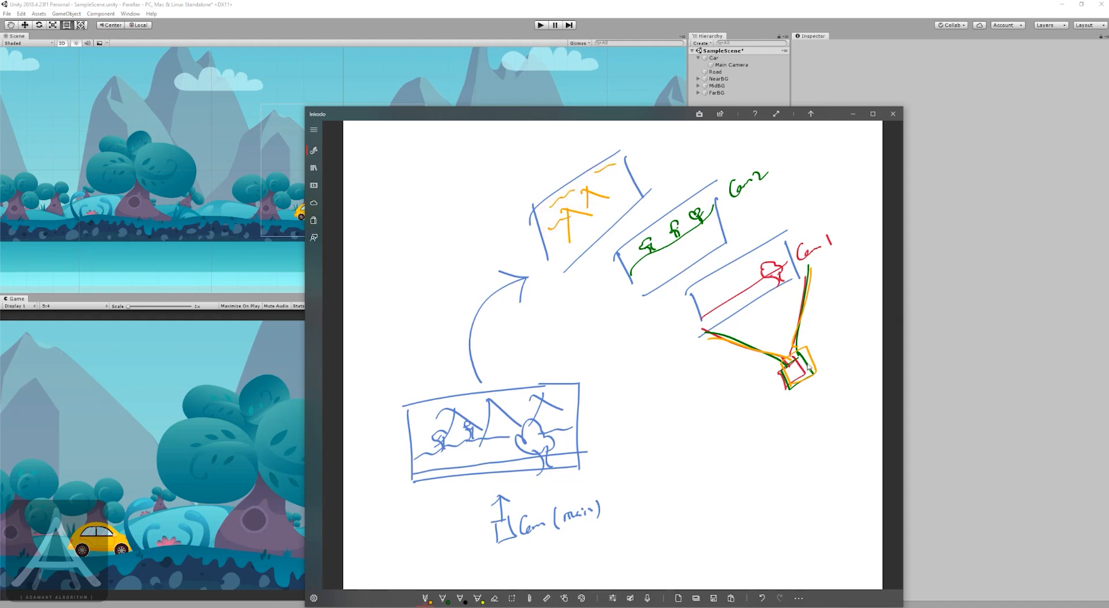
mouse_move(649, 155)
mouse_down()
mouse_move(645, 171)
mouse_move(664, 168)
mouse_up()
drag(620, 216, 791, 365)
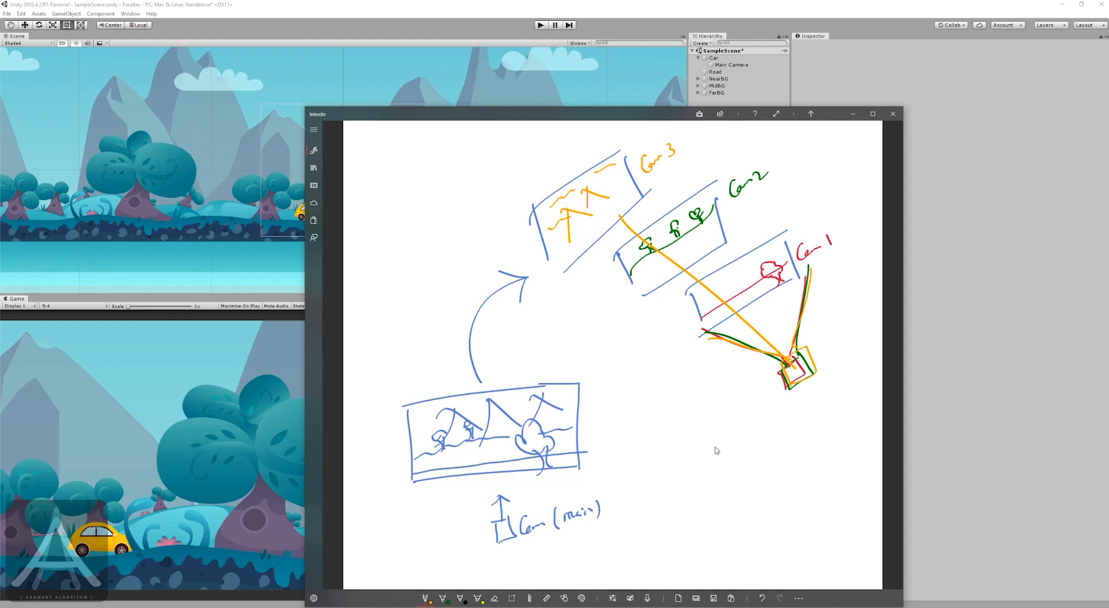
Draw orange lines from the three layer frames converging on the combined scene sketch.
drag(577, 277, 556, 372)
drag(621, 295, 579, 376)
mouse_move(696, 355)
mouse_down()
mouse_move(580, 376)
mouse_move(577, 359)
mouse_up()
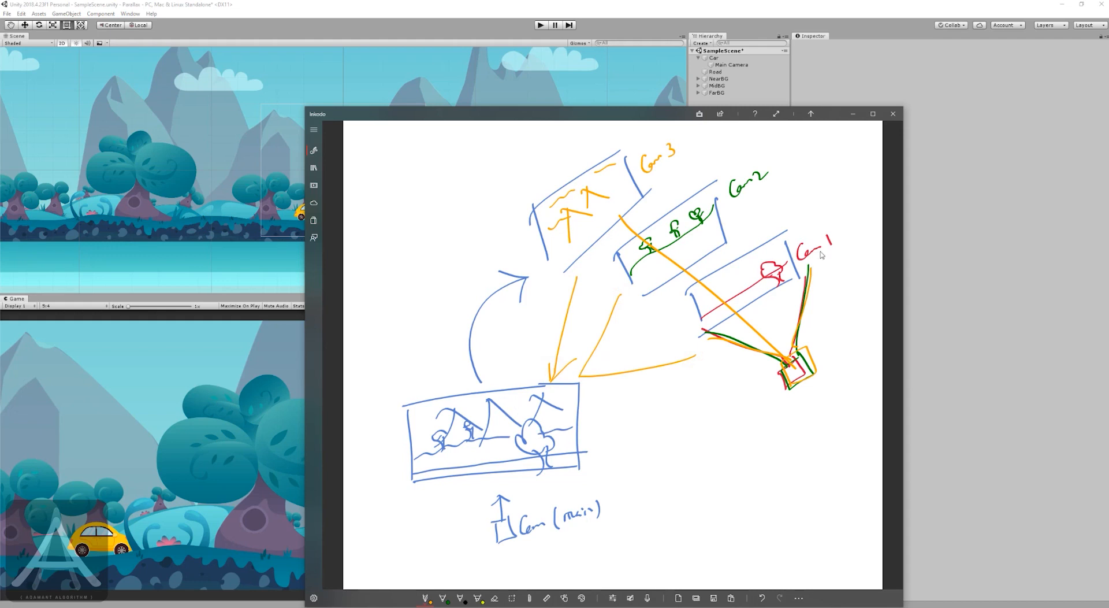
Annotate Cam 1 with (5), Cam 2 with (10) and Cam 3 with (15), and add an upward arrow beside Cam 2.
mouse_move(843, 227)
mouse_down()
mouse_move(841, 245)
mouse_move(853, 226)
mouse_move(854, 243)
mouse_up()
mouse_move(781, 154)
mouse_down()
mouse_move(777, 175)
mouse_move(792, 166)
mouse_up()
drag(797, 146, 801, 168)
drag(691, 134, 687, 154)
mouse_move(692, 134)
mouse_down()
mouse_move(692, 153)
mouse_move(705, 146)
mouse_up()
drag(844, 227, 845, 235)
mouse_move(815, 165)
mouse_down()
mouse_move(815, 145)
mouse_move(815, 156)
mouse_up()
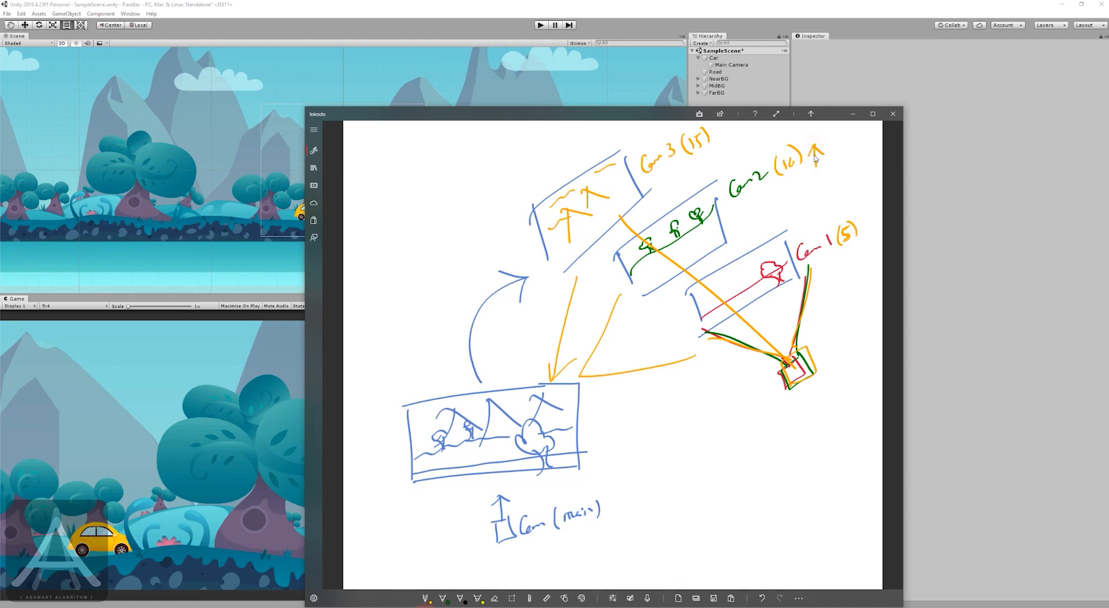
Draw an orange view frame beside each of the three layers, the largest next to Cam 3 and the smallest near Cam 1.
mouse_move(434, 203)
mouse_down()
mouse_move(459, 247)
mouse_move(518, 141)
mouse_up()
drag(480, 258, 553, 186)
drag(511, 154, 541, 197)
mouse_move(580, 287)
mouse_down()
mouse_move(590, 311)
mouse_move(616, 263)
mouse_up()
drag(596, 318, 626, 294)
drag(611, 264, 626, 296)
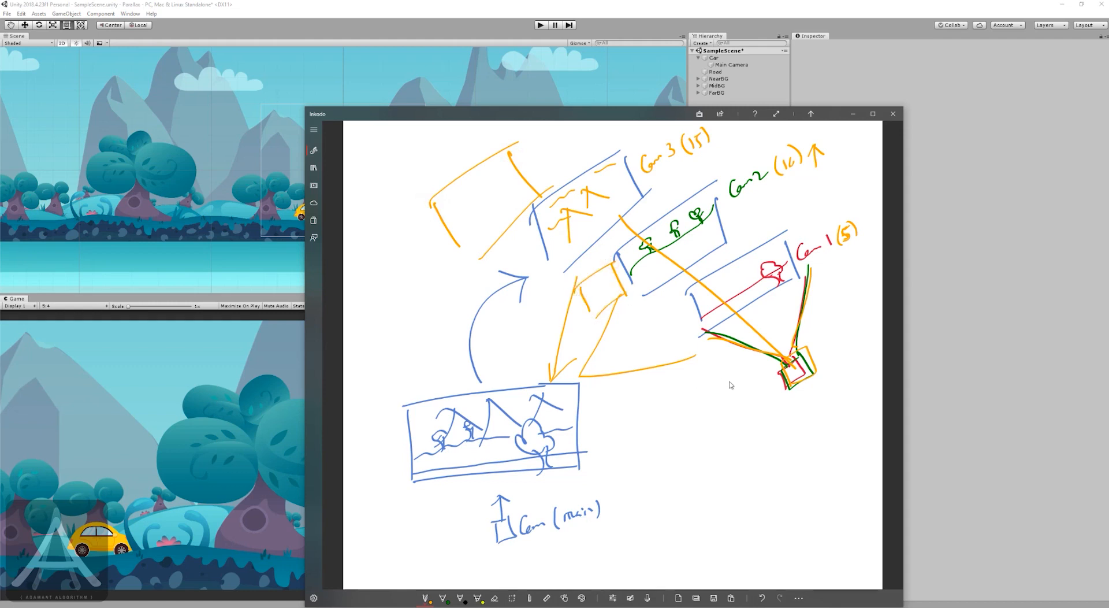
drag(670, 345, 673, 370)
mouse_move(664, 346)
mouse_down()
mouse_move(694, 327)
mouse_move(699, 366)
mouse_up()
mouse_move(432, 202)
mouse_down()
mouse_move(512, 224)
mouse_move(498, 165)
mouse_up()
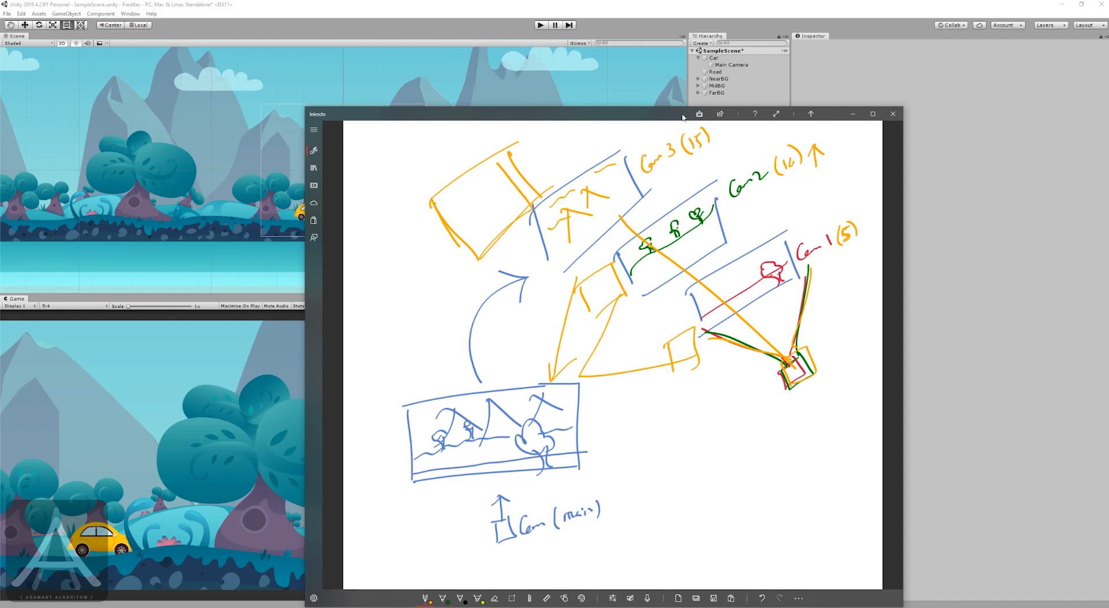
Add orange movement strokes around the three view frames, and return to the Unity scene.
drag(416, 269, 429, 253)
mouse_move(579, 298)
mouse_down()
mouse_move(576, 285)
mouse_move(612, 302)
mouse_up()
drag(416, 269, 436, 244)
drag(701, 323, 709, 373)
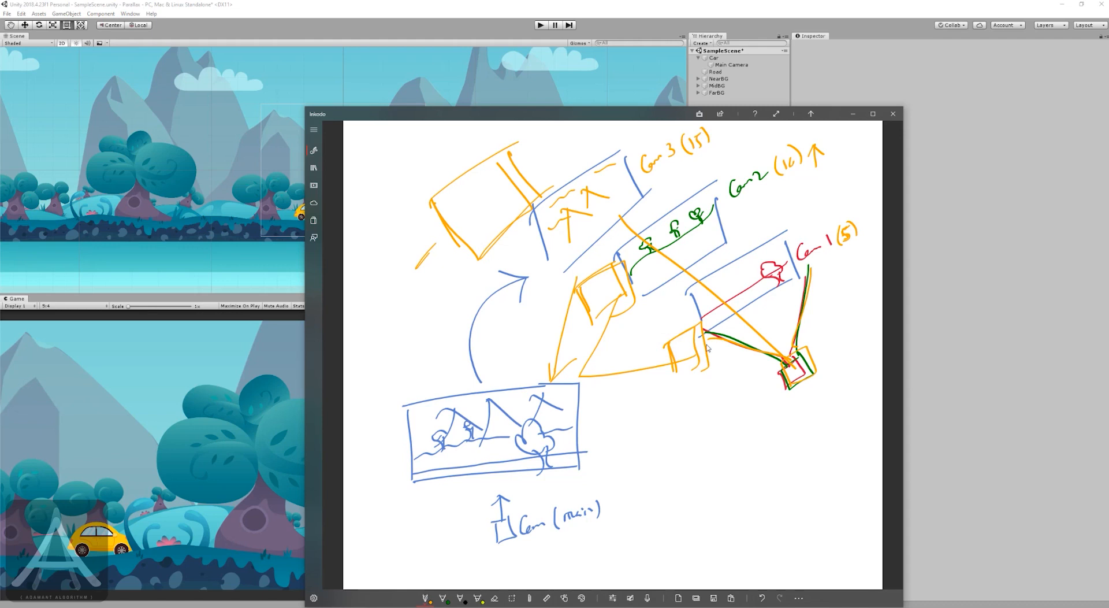
drag(689, 347, 675, 395)
mouse_move(639, 444)
mouse_down()
mouse_move(662, 417)
mouse_move(670, 434)
mouse_up()
mouse_move(649, 426)
mouse_down()
mouse_move(642, 443)
mouse_move(661, 439)
mouse_up()
click(853, 114)
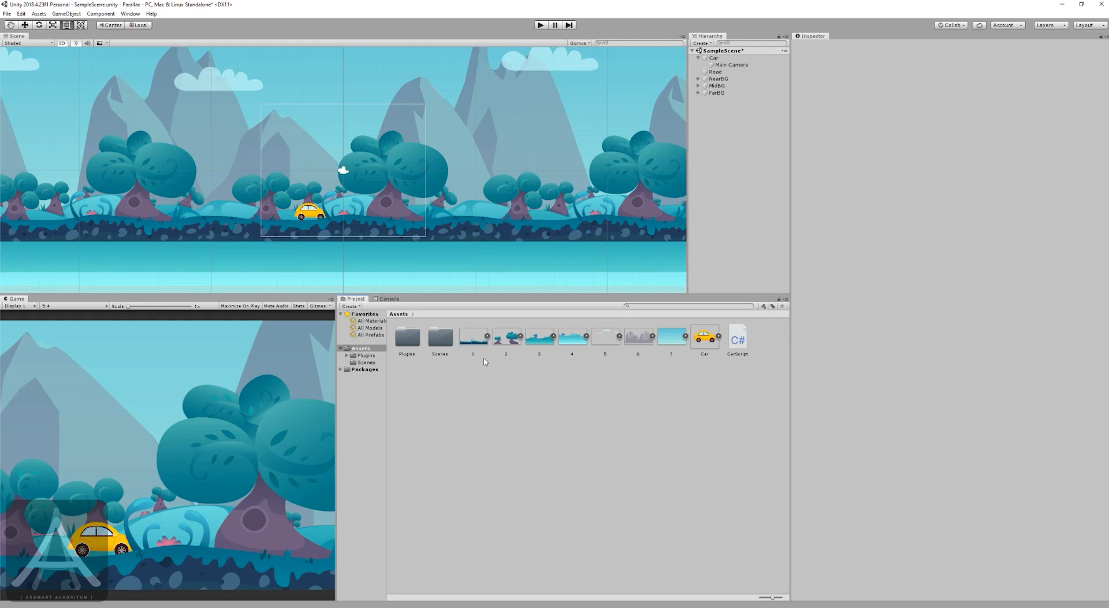
Examine the background layer sprites from 1 to 7 in the Assets folder with enlarged thumbnails.
ctrl+scroll(620, 473, up, 3)
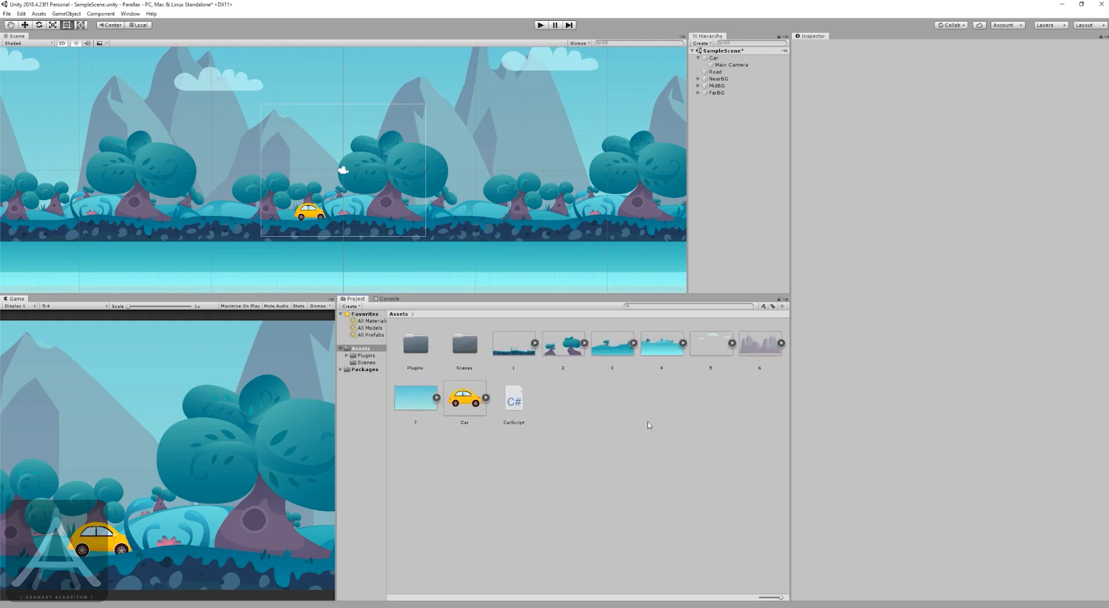
ctrl+scroll(640, 419, up, 1)
ctrl+scroll(640, 419, down, 1)
ctrl+scroll(641, 419, up, 1)
ctrl+scroll(640, 419, down, 1)
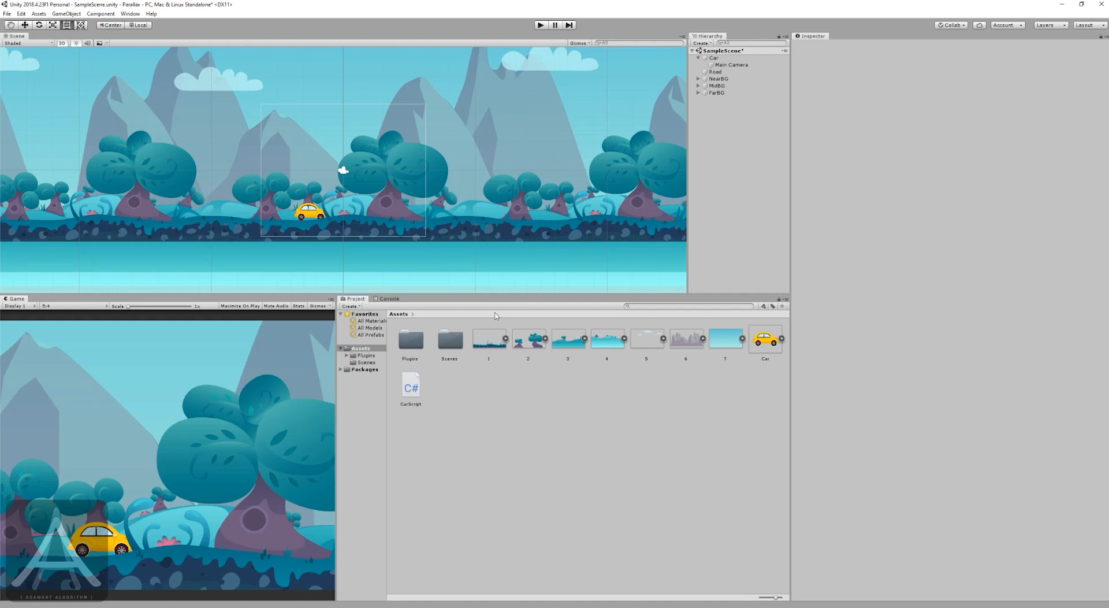
click(496, 347)
click(530, 342)
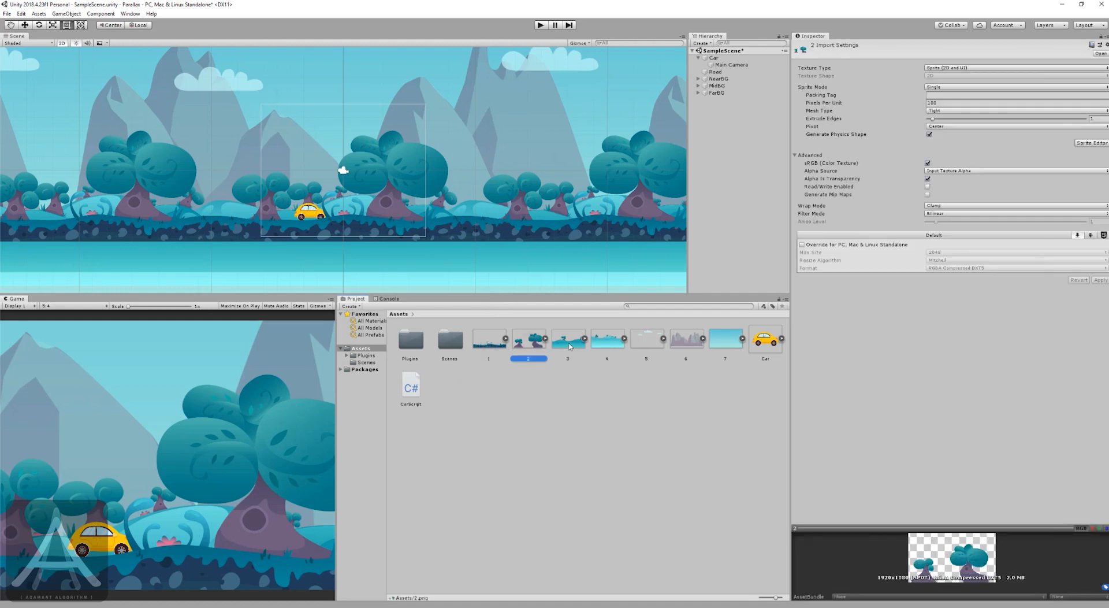
click(568, 344)
click(616, 345)
click(643, 345)
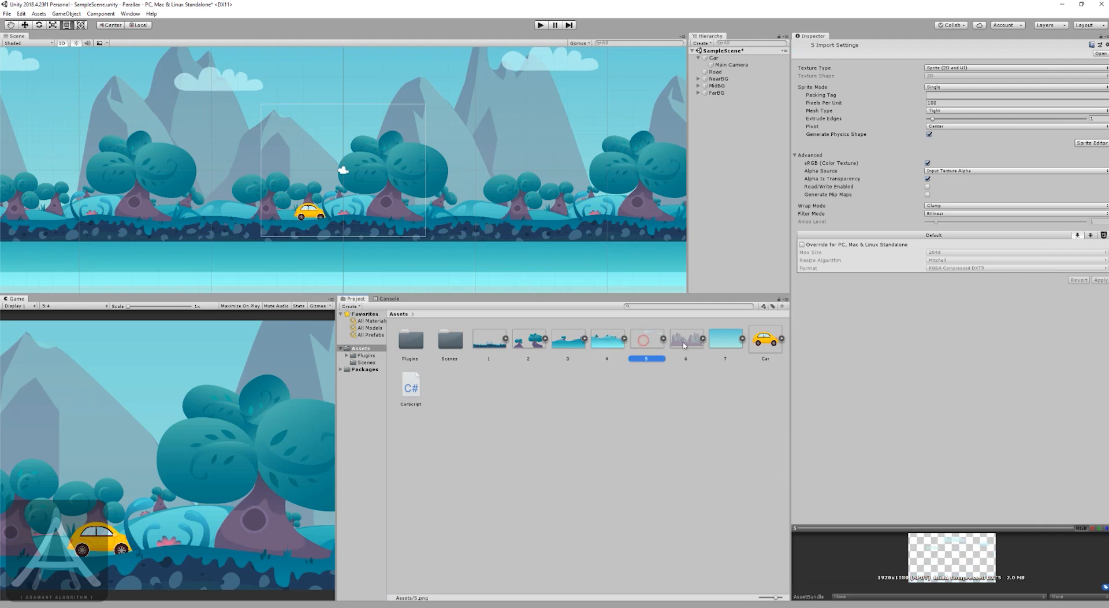
click(723, 341)
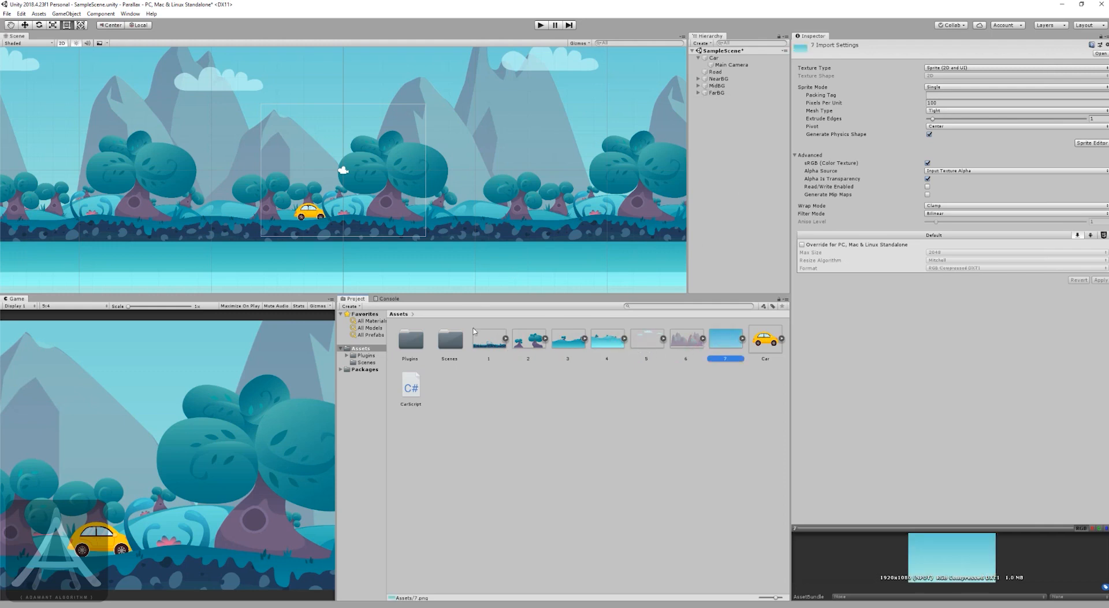
Go through sprites 1 to 7 in the Assets folder again, checking each one's preview and import settings.
click(490, 340)
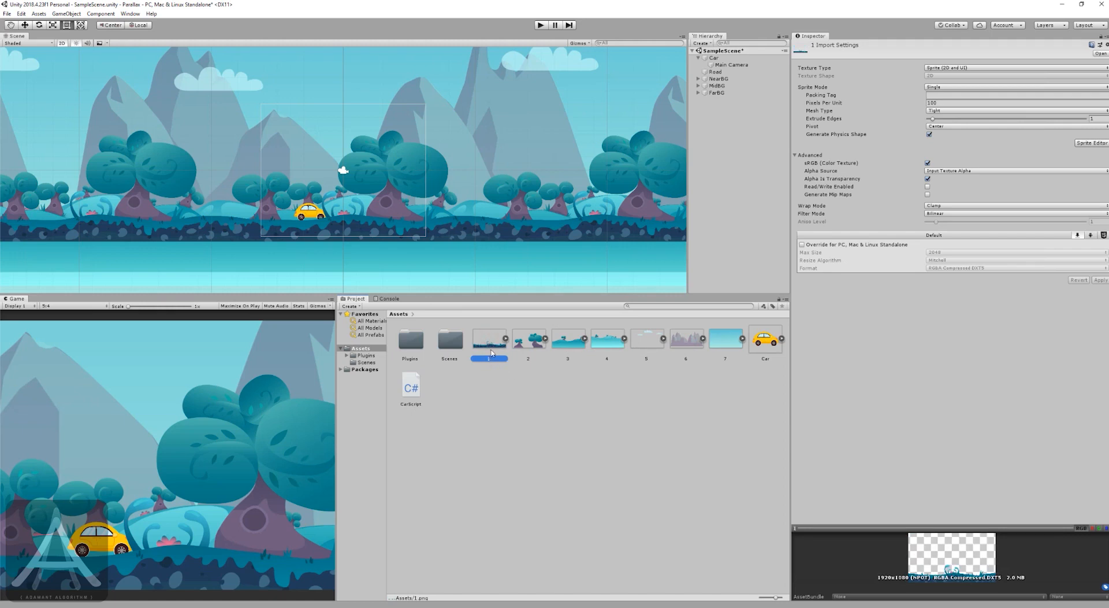
click(529, 340)
click(568, 341)
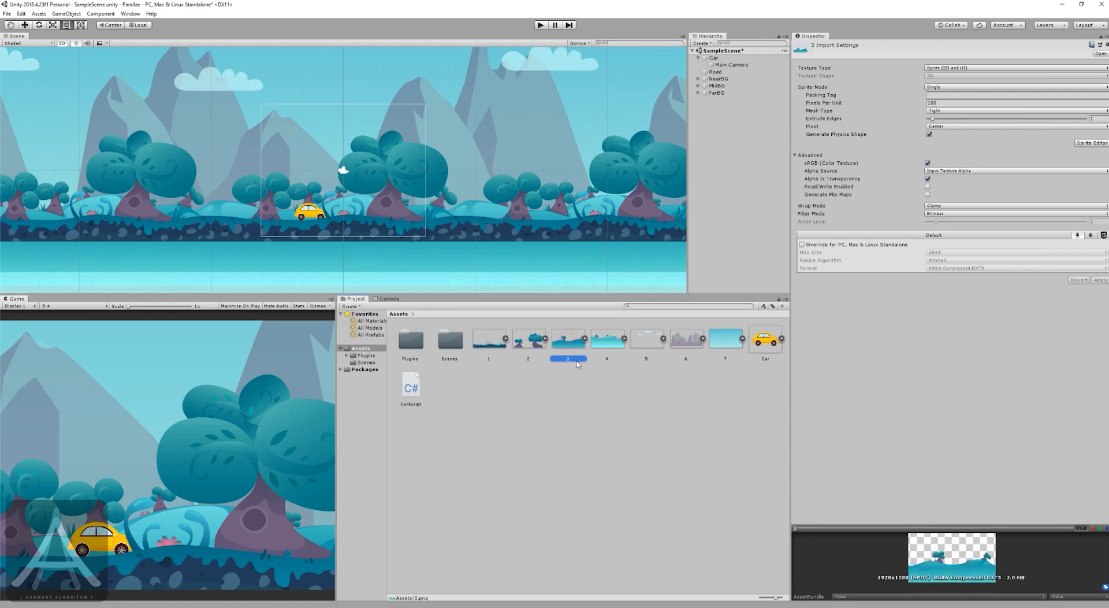
key(Right)
key(Right)
key(Right)
key(Right)
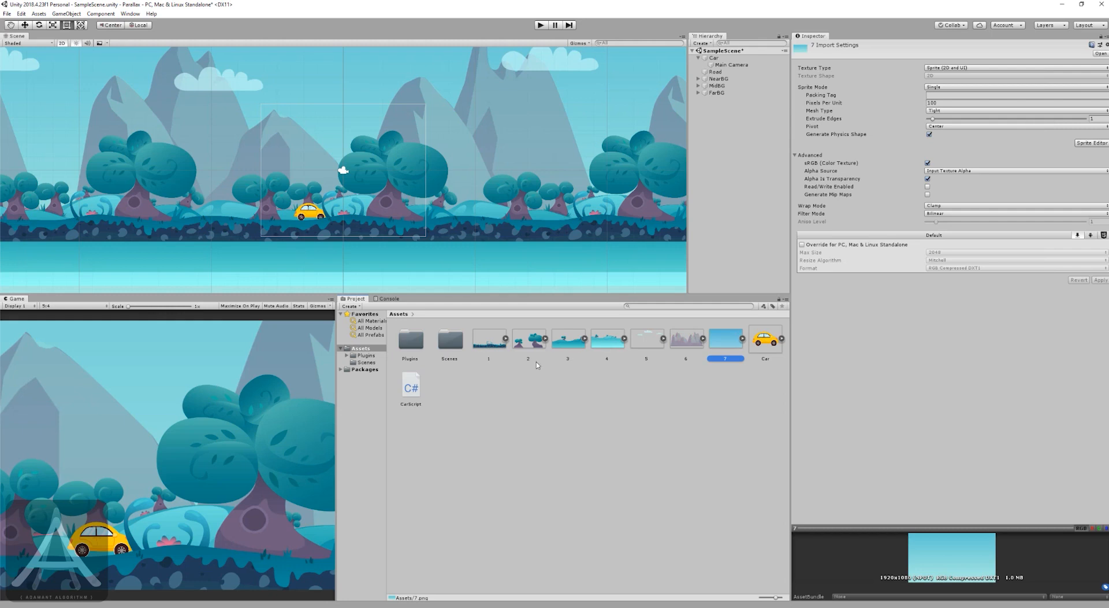
click(491, 341)
key(Right)
key(Right)
key(Right)
key(Right)
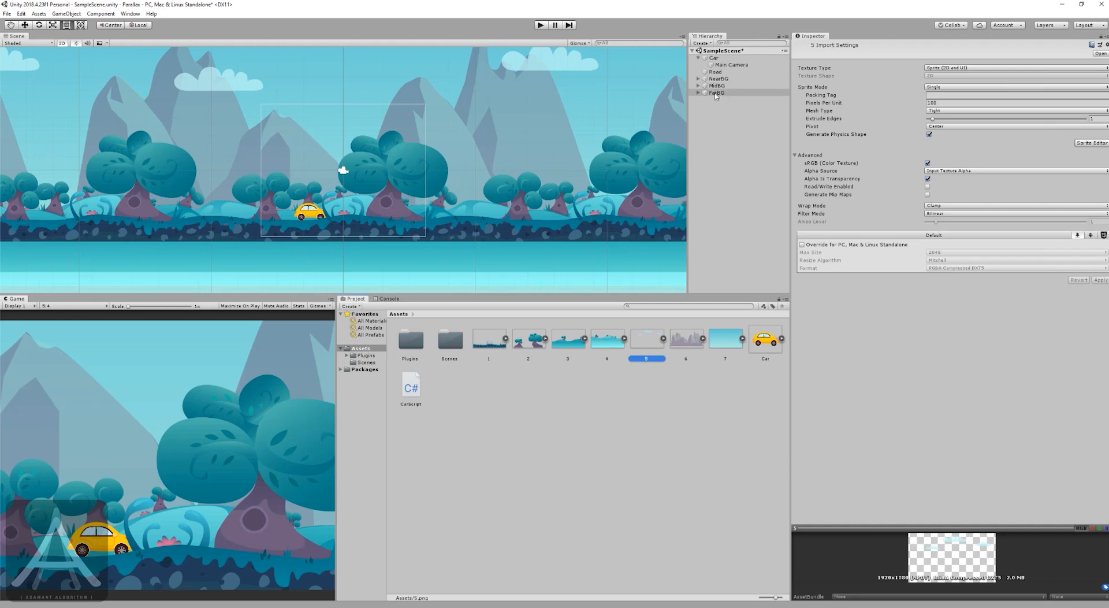
Expand the FarBG group and draw blue annotation lines from sprites 5, 6 and 7 to its child objects.
click(698, 92)
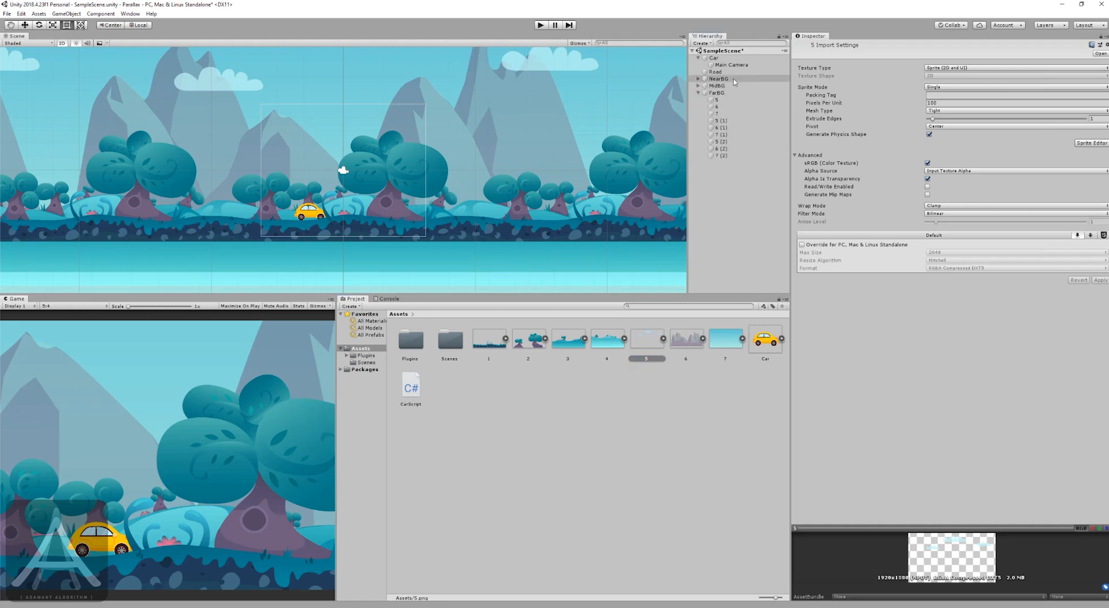
mouse_move(645, 338)
mouse_down()
mouse_move(639, 283)
mouse_move(678, 163)
mouse_move(716, 102)
mouse_up()
drag(686, 335, 709, 123)
mouse_move(720, 339)
mouse_down()
mouse_move(730, 162)
mouse_move(717, 103)
mouse_move(706, 113)
mouse_move(727, 103)
mouse_up()
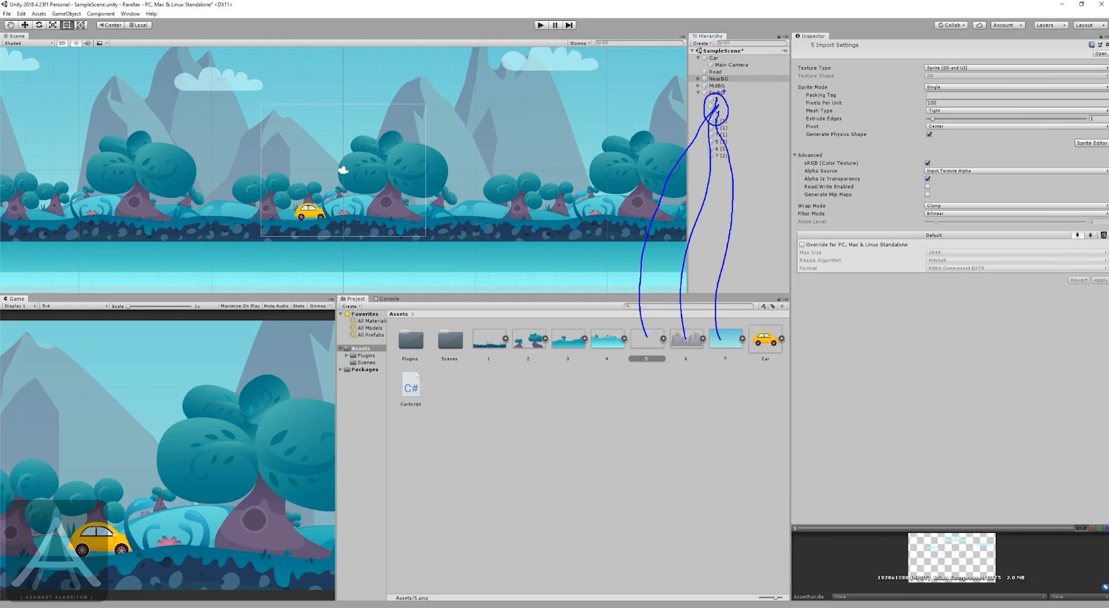
Inspect FarBG and its children, raise sprites 5, 6 and 7 to show they form one block, and undo the move.
click(717, 93)
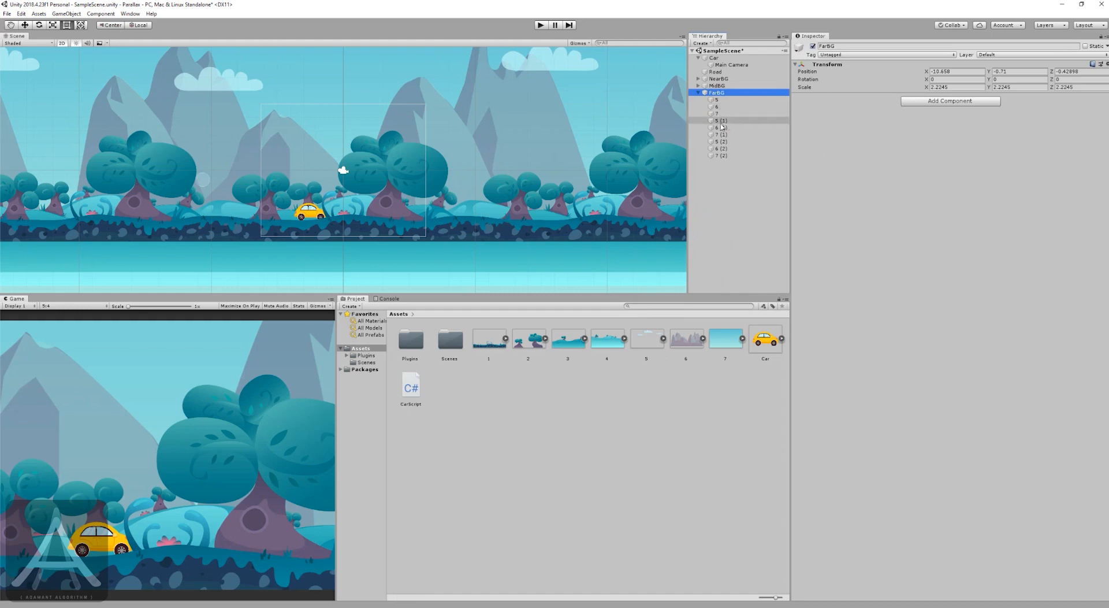
click(721, 121)
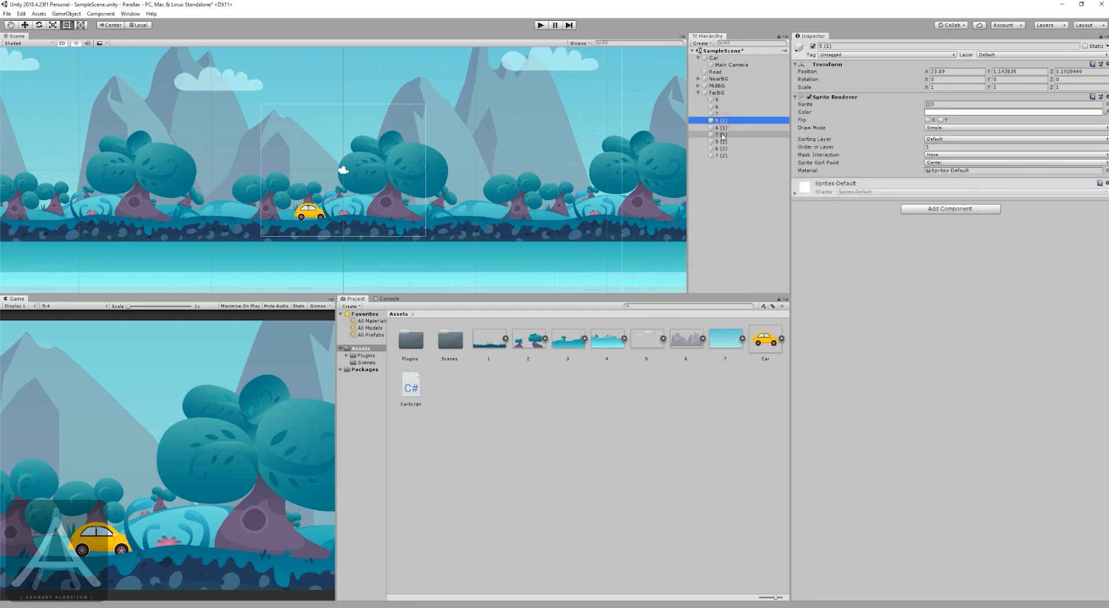
click(717, 100)
shift+click(717, 113)
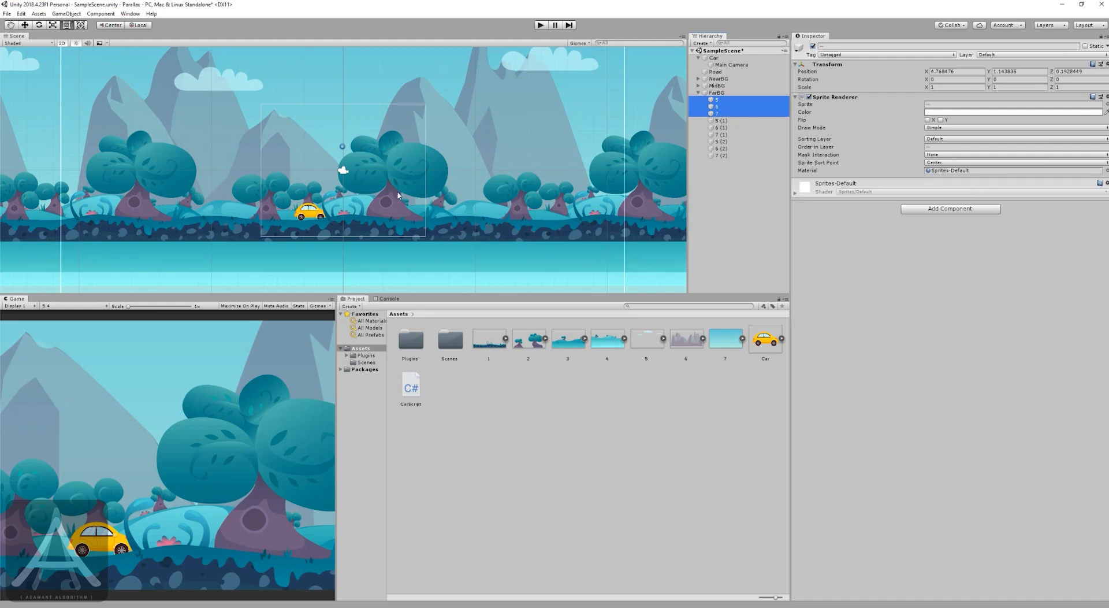
scroll(398, 196, down, 5)
key(w)
drag(346, 139, 346, 103)
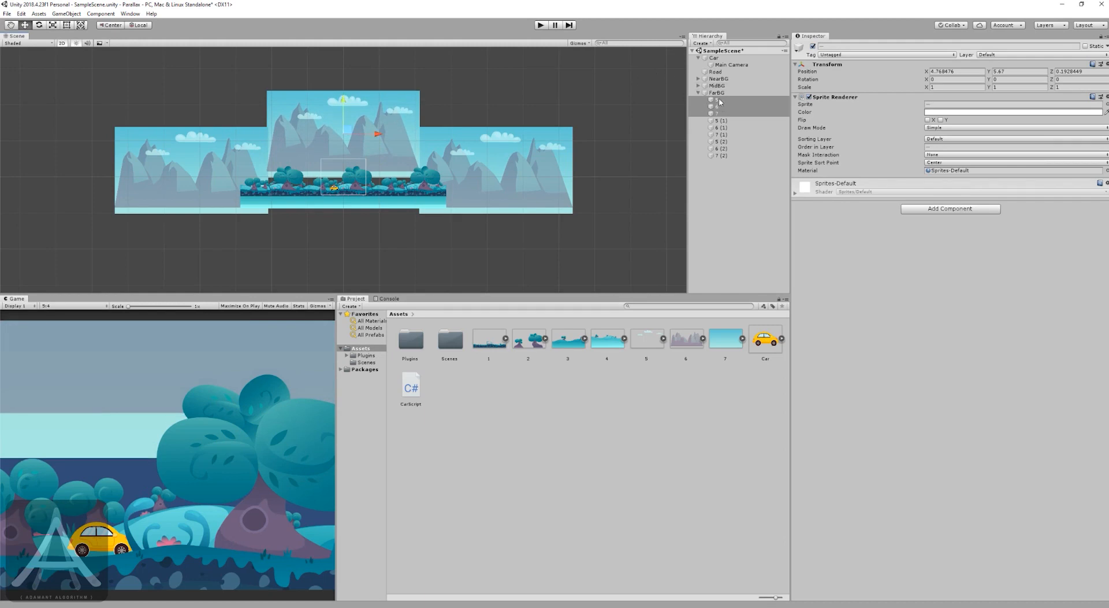
key(ctrl+z)
Shift the (1) copies and the (2) copies of the FarBG sprites sideways, undoing each move.
click(721, 120)
shift+click(721, 134)
drag(533, 169, 572, 150)
key(ctrl+z)
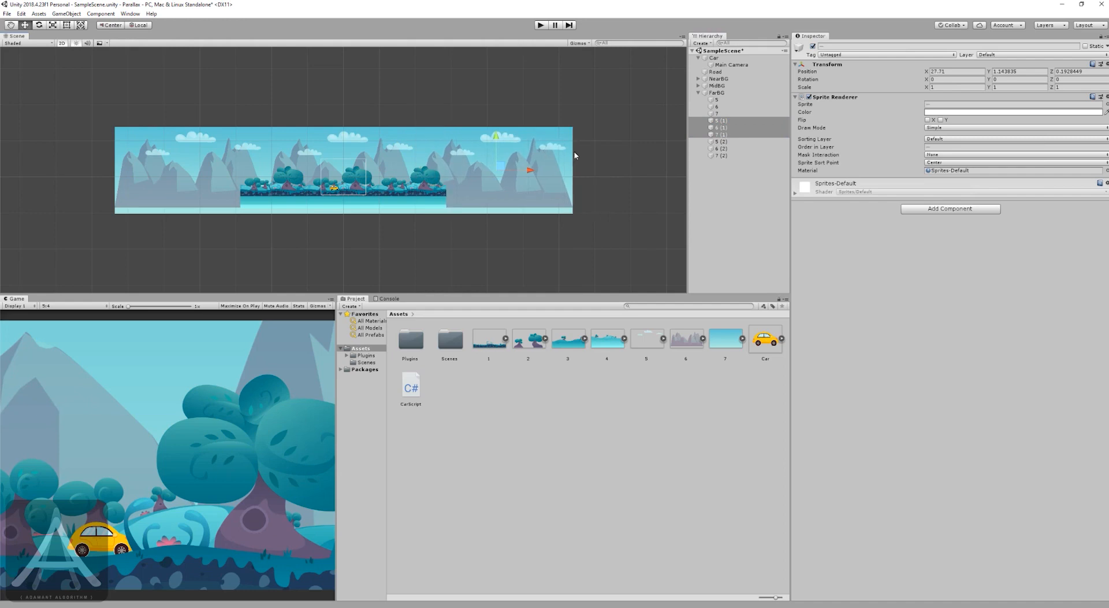
click(721, 141)
shift+click(721, 155)
drag(226, 173, 202, 172)
key(ctrl+z)
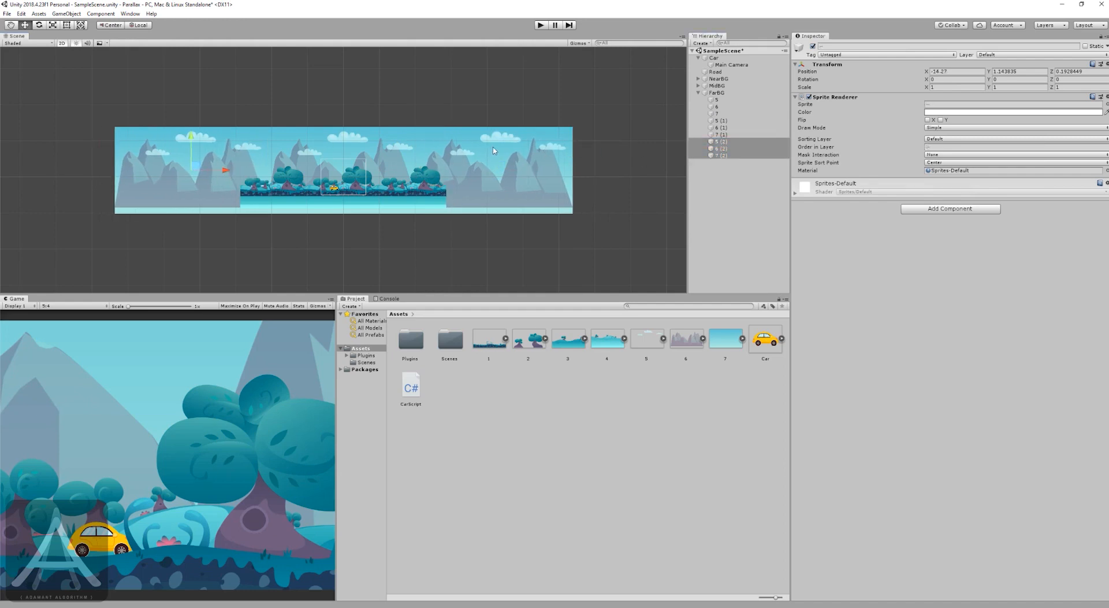
Expand MidBG, check sprites 3 and 4, raise all of MidBG's child sprites above the scene, and undo the move.
click(698, 92)
click(699, 86)
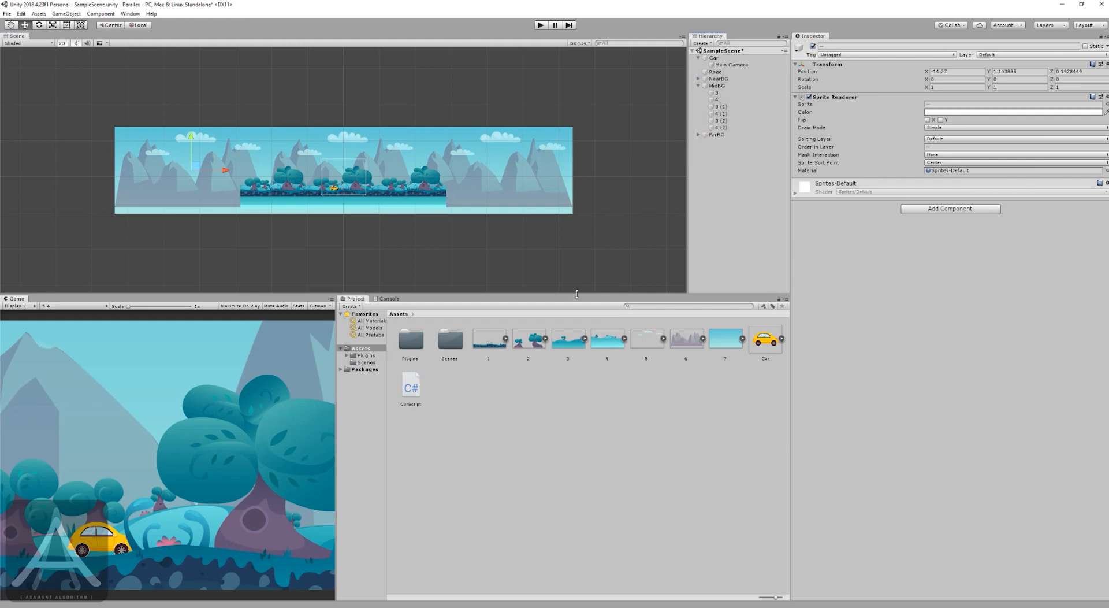
click(568, 341)
click(607, 340)
click(717, 93)
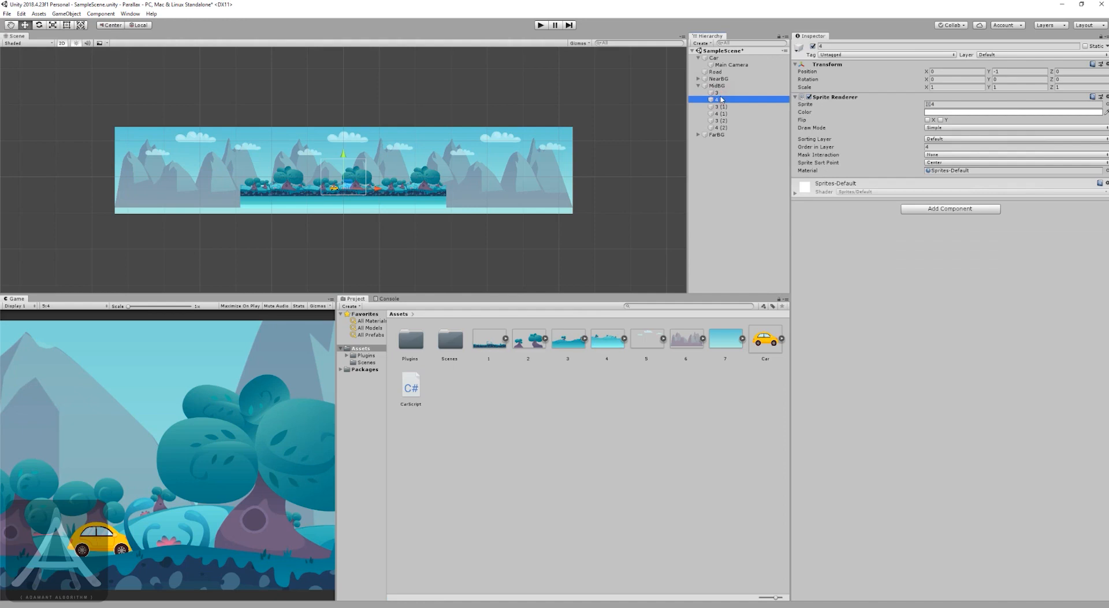
shift+click(720, 127)
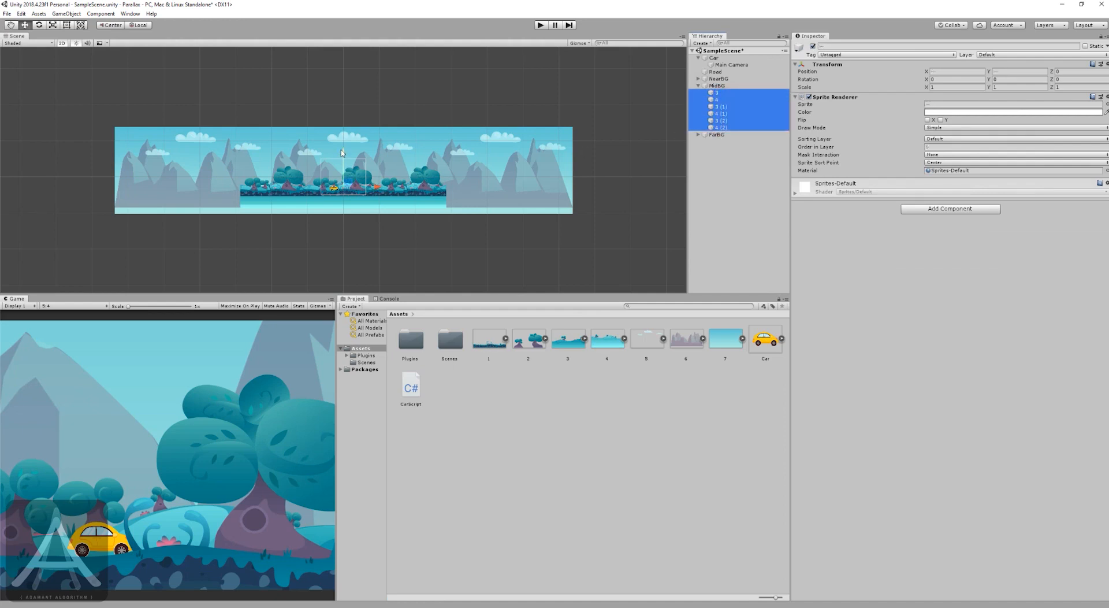
drag(345, 155, 349, 72)
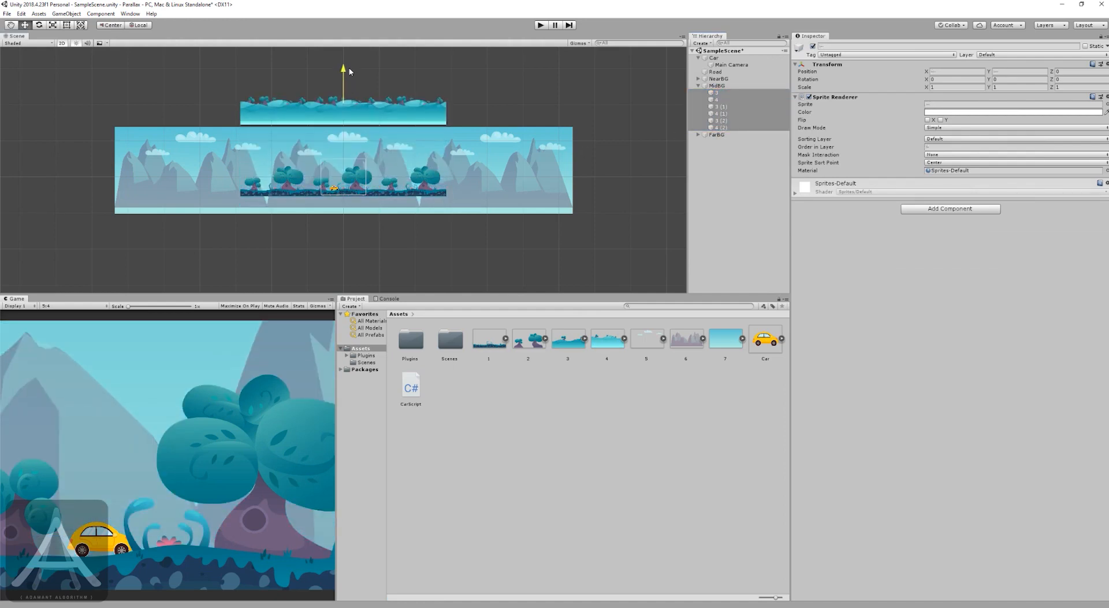
key(ctrl+z)
Expand NearBG, raise all its child sprites and undo the move, leaving the group collapsed and nothing selected.
click(698, 86)
click(699, 79)
click(716, 85)
shift+click(718, 121)
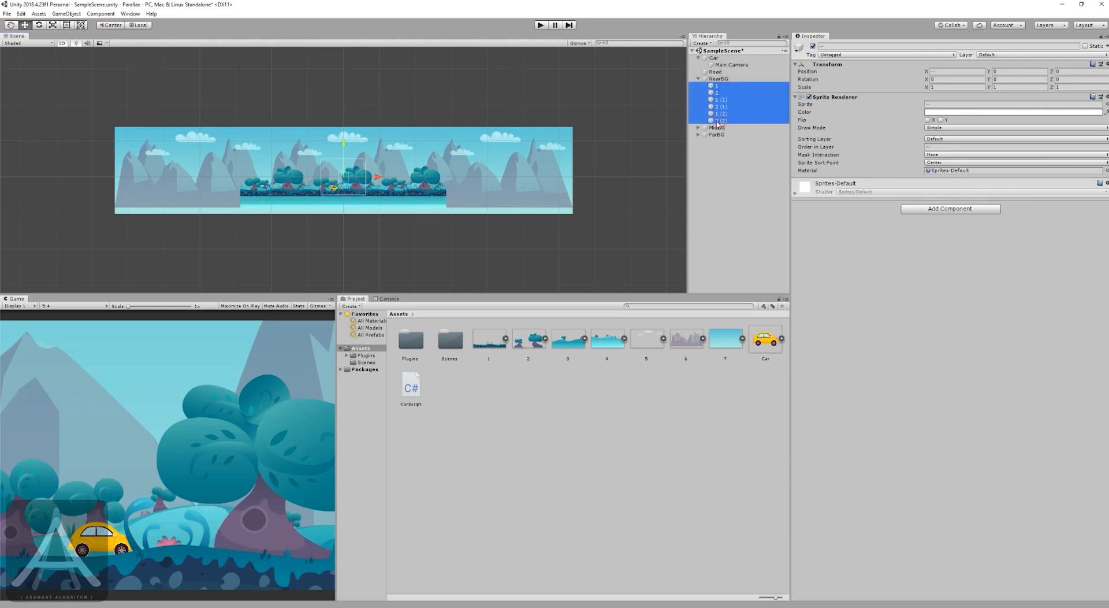
drag(343, 148, 356, 144)
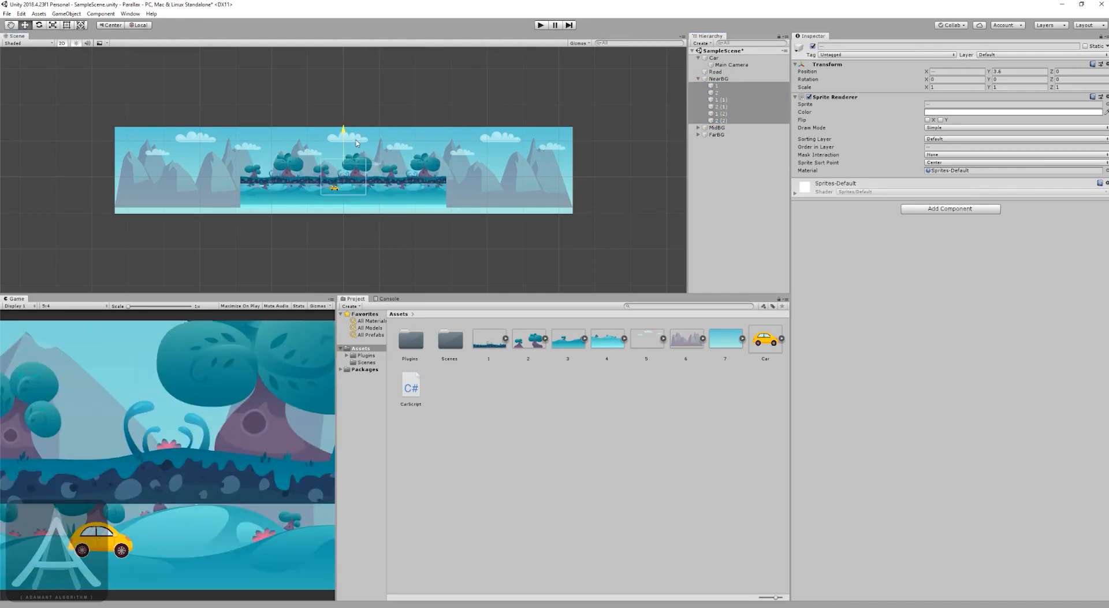
key(ctrl+z)
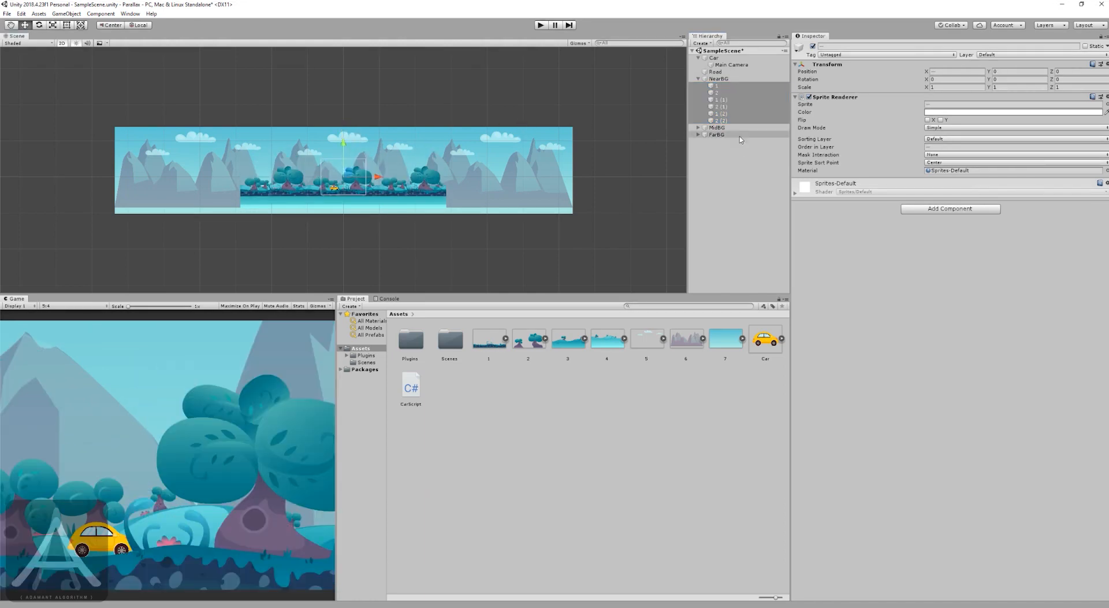
click(719, 161)
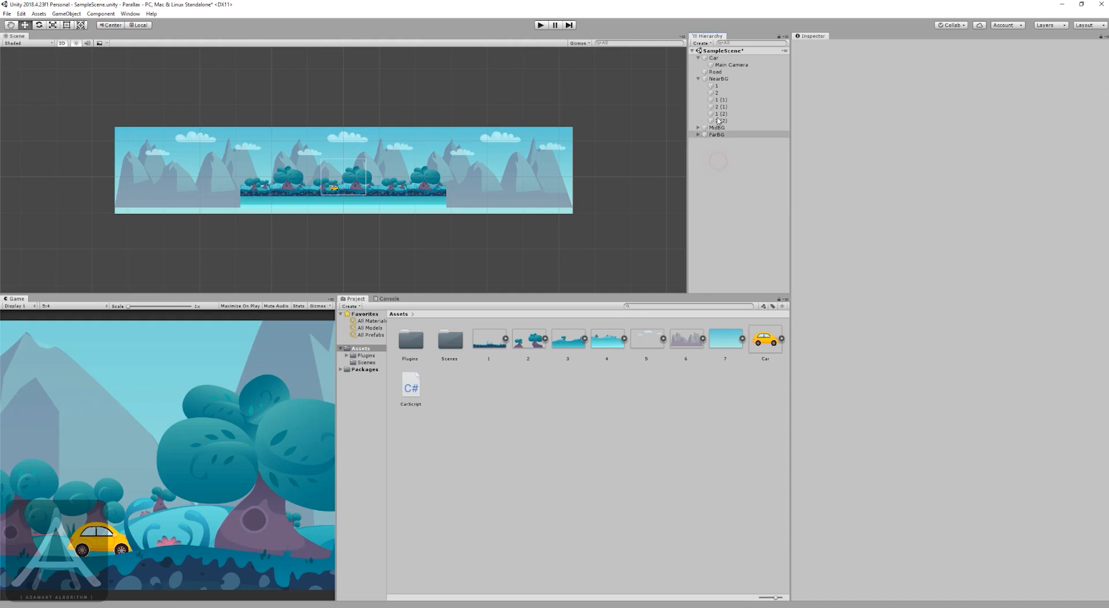
click(699, 78)
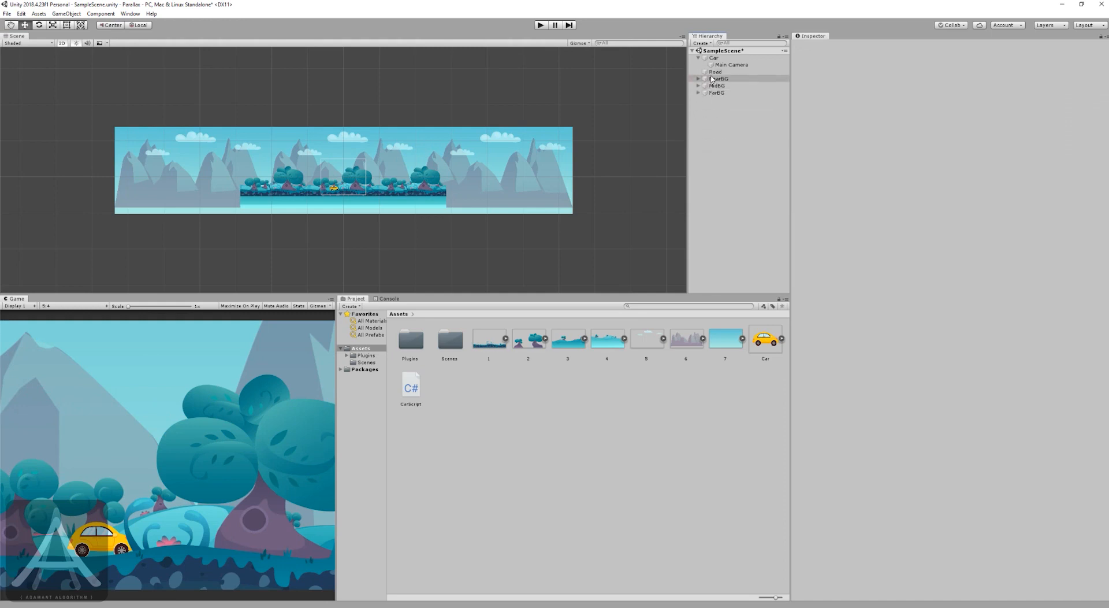
Review the Car object's components, the CarScript code and the Main Camera's settings.
click(714, 59)
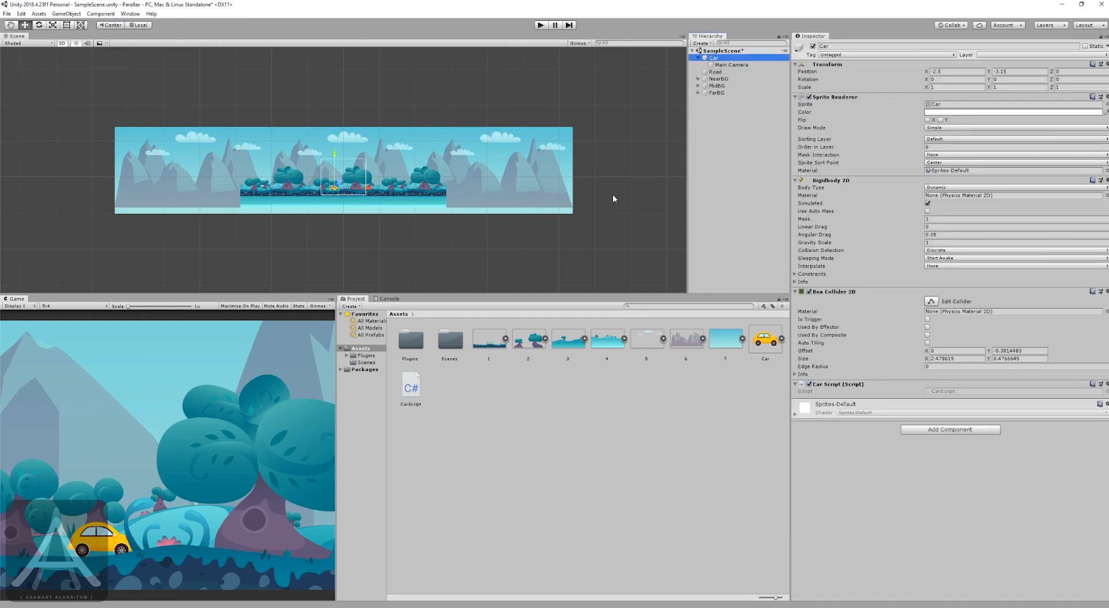
click(411, 390)
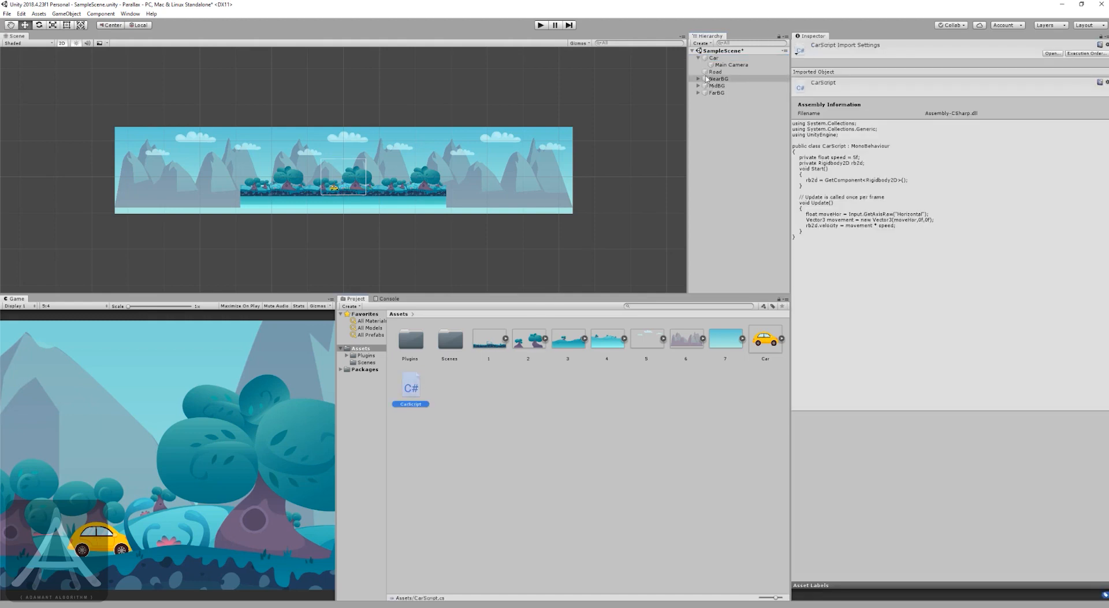
click(724, 66)
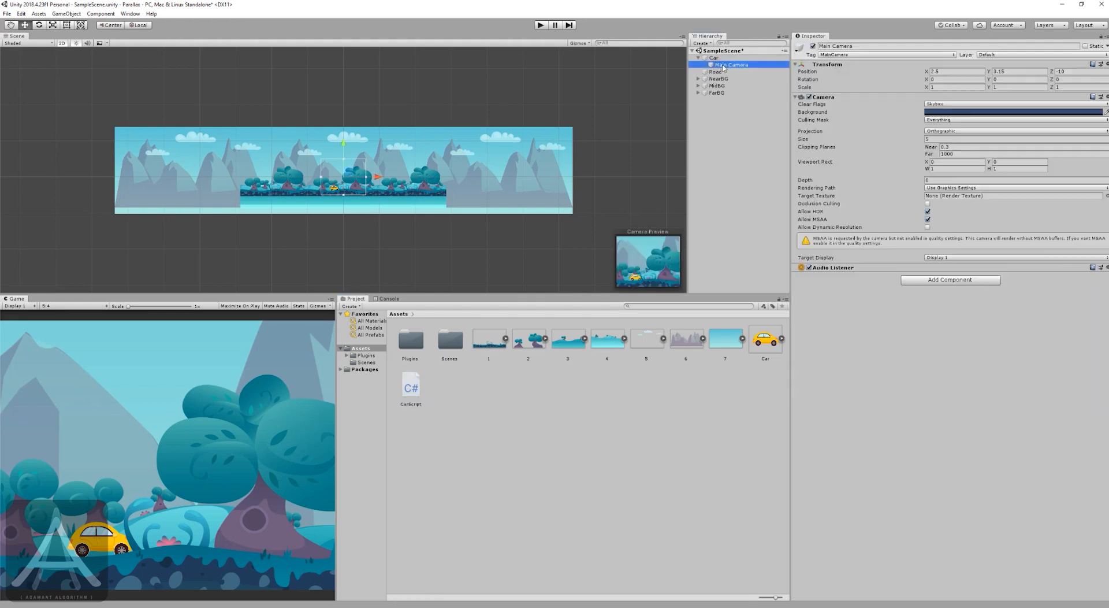
Detach the Main Camera from the Car to the scene root and test the game in Play mode.
drag(721, 67, 722, 114)
key(ctrl+p)
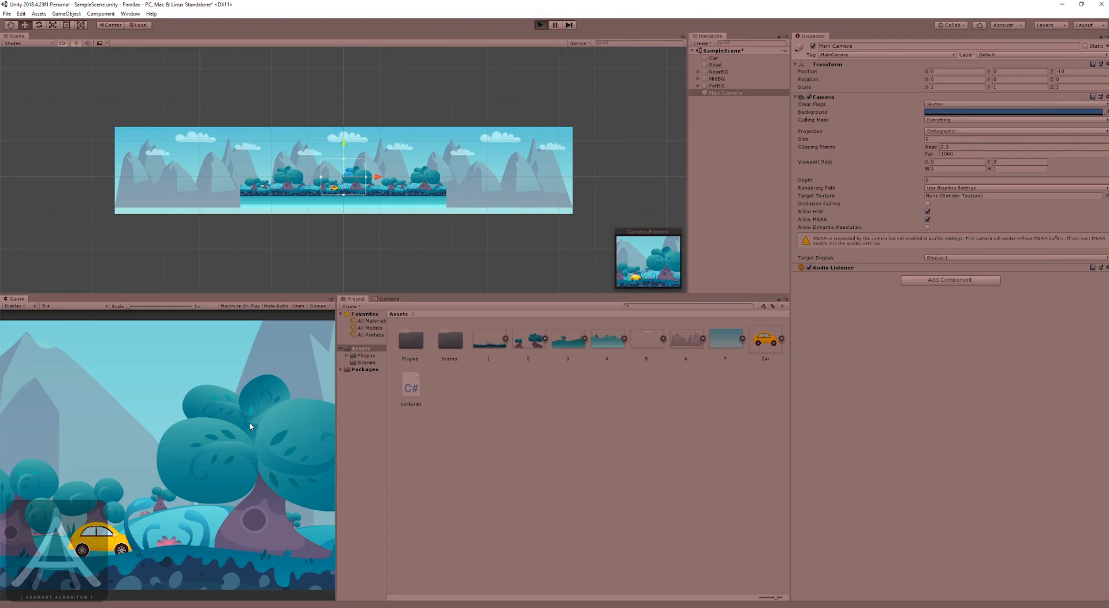
click(540, 25)
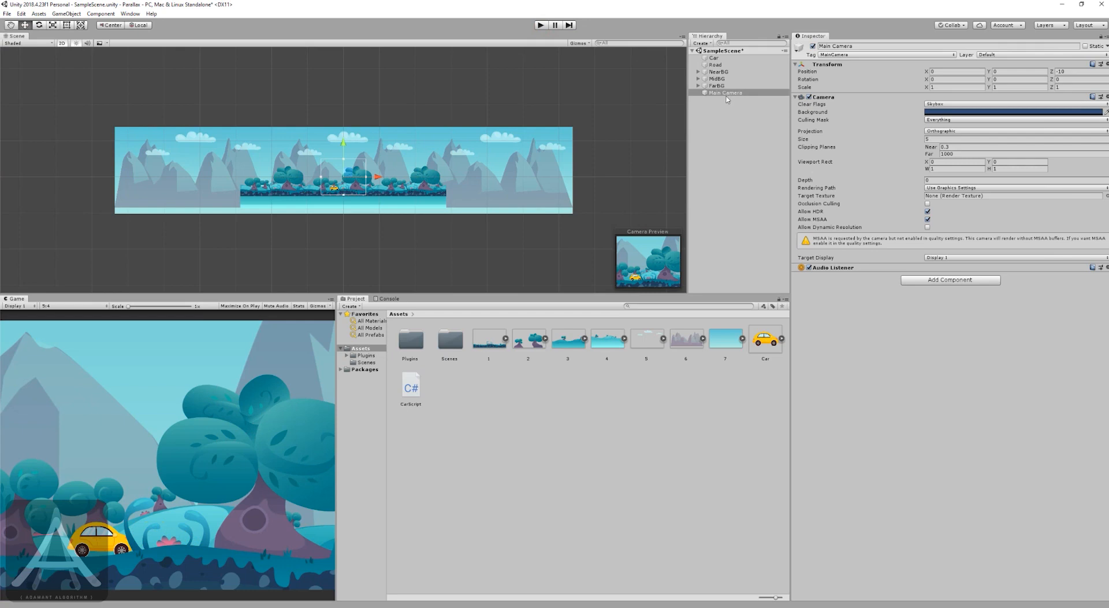
Parent the Main Camera under the Car again and test the car's movement in Play mode.
drag(721, 93, 717, 61)
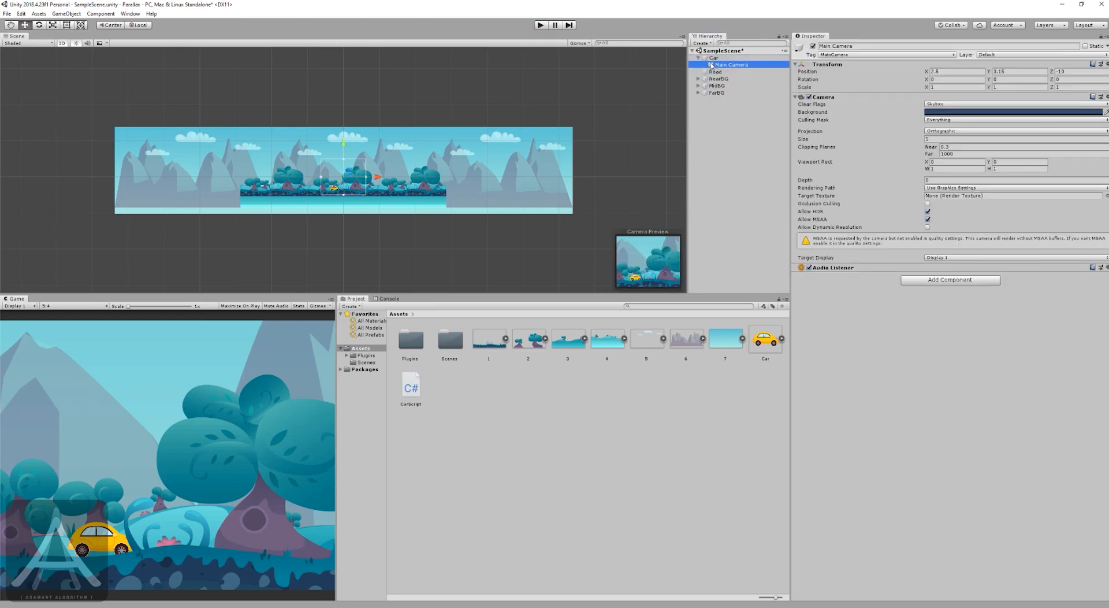
click(541, 25)
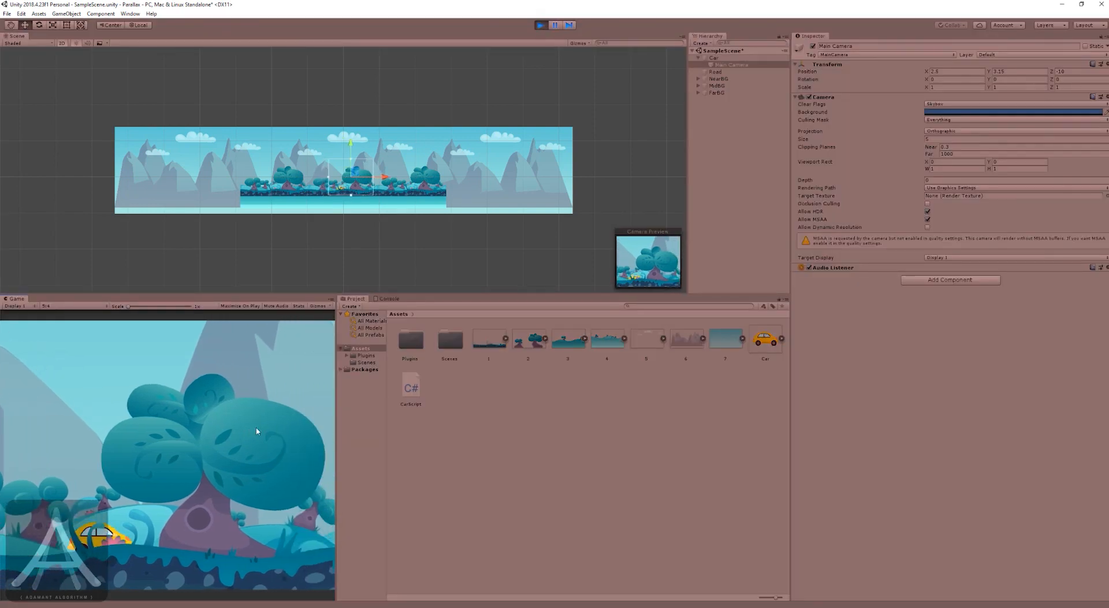
click(540, 25)
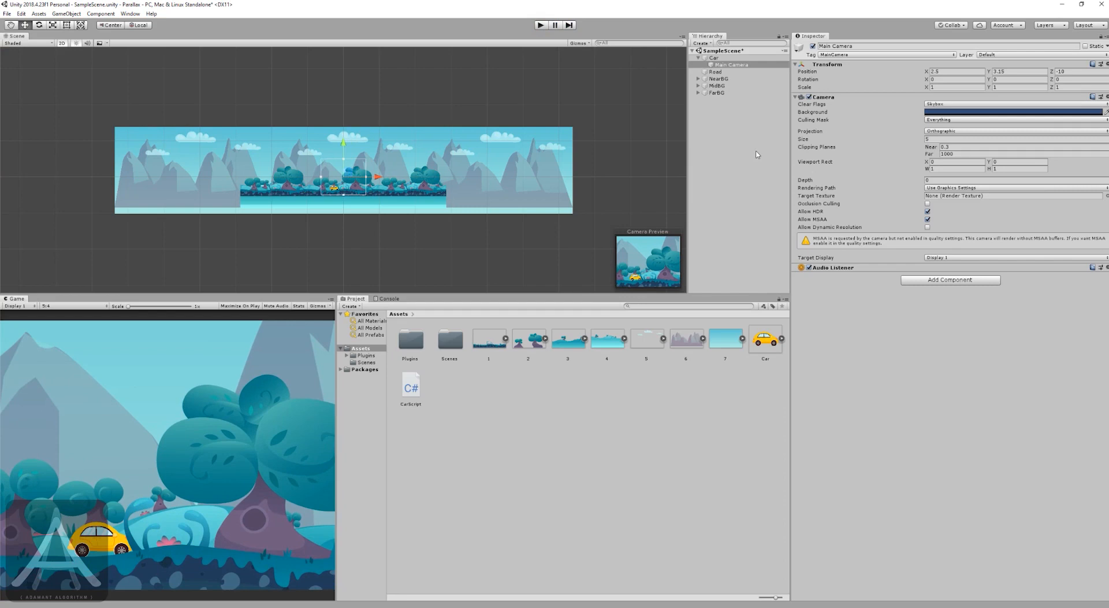
Define three user layers in the project's layer settings: NearBG as User Layer 8, MidBG as 9 and FarBG as 10.
click(725, 149)
click(728, 113)
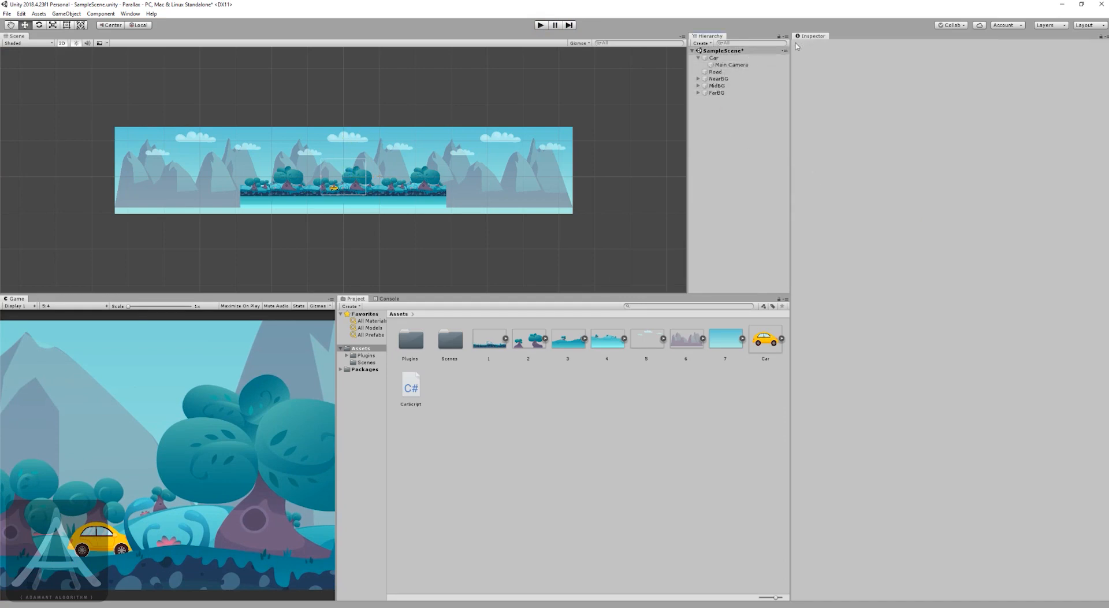
click(1047, 25)
click(1050, 92)
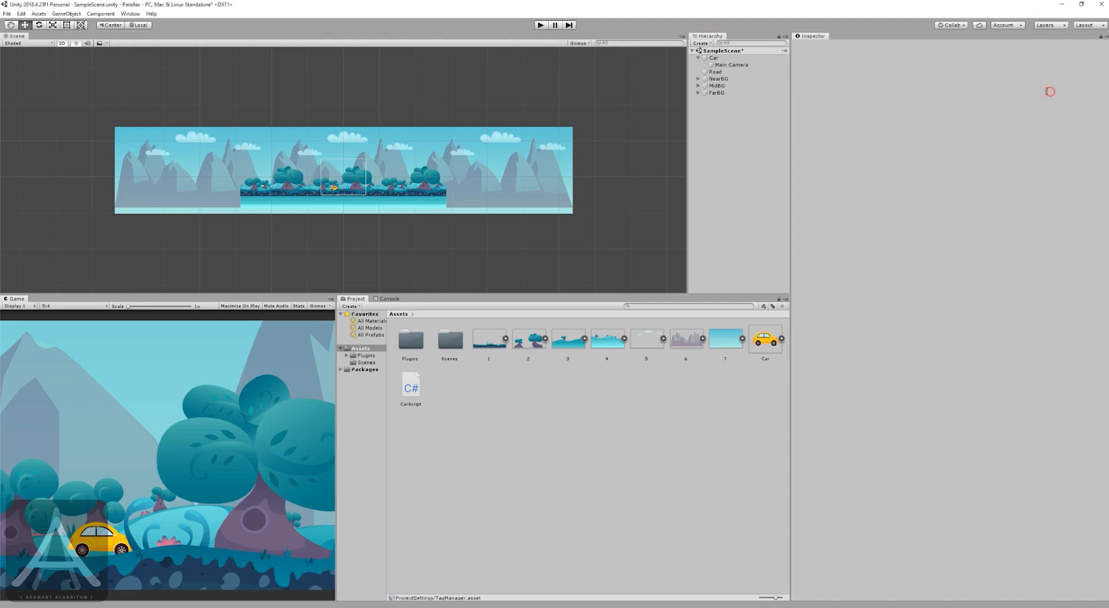
click(923, 154)
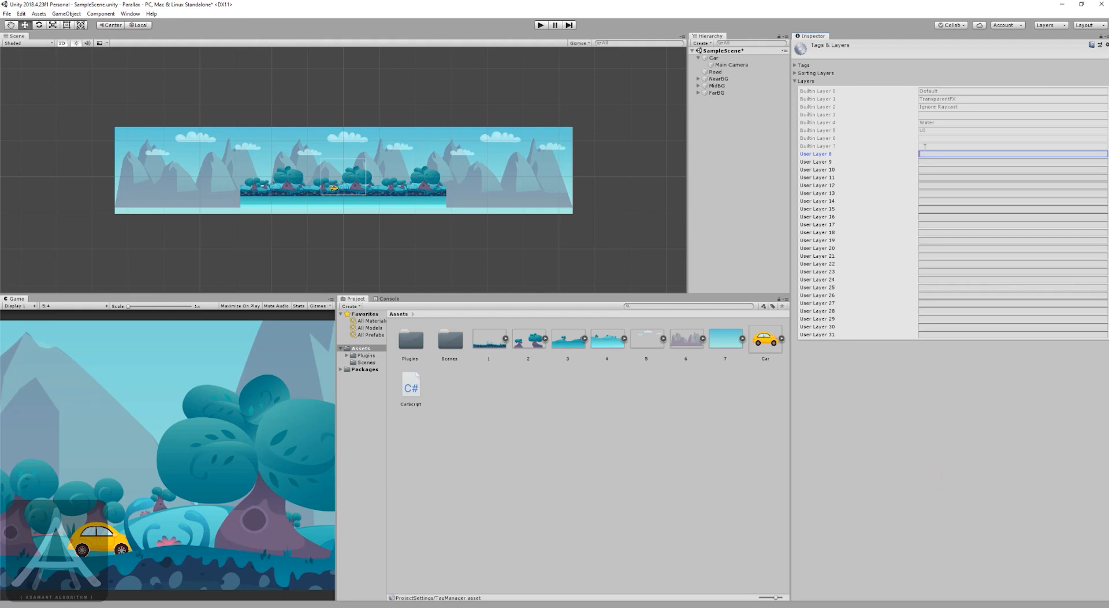
text(NearBG)
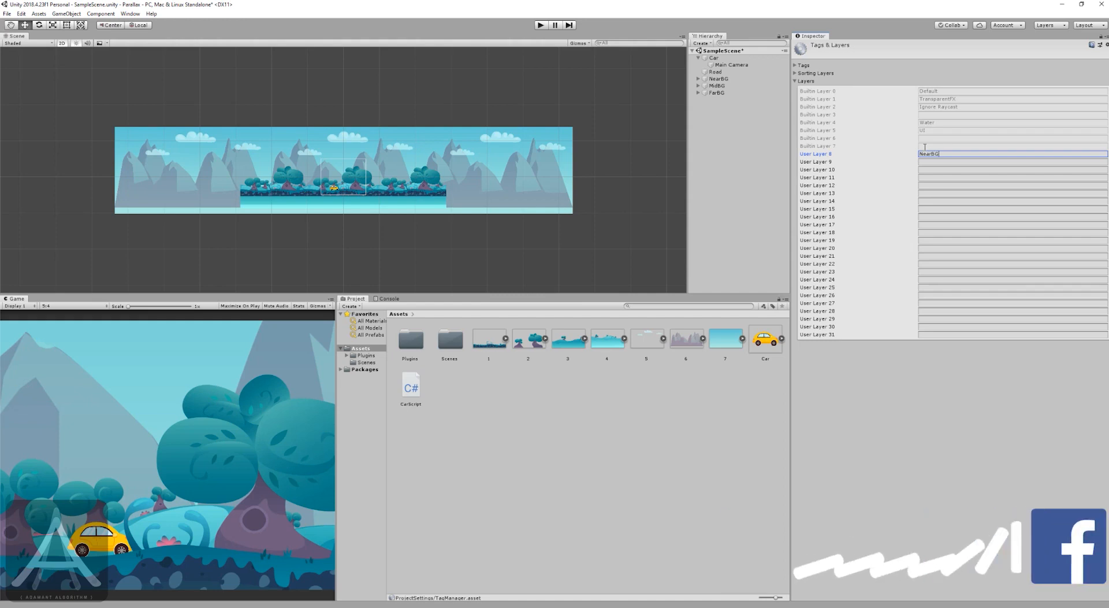
key(Tab)
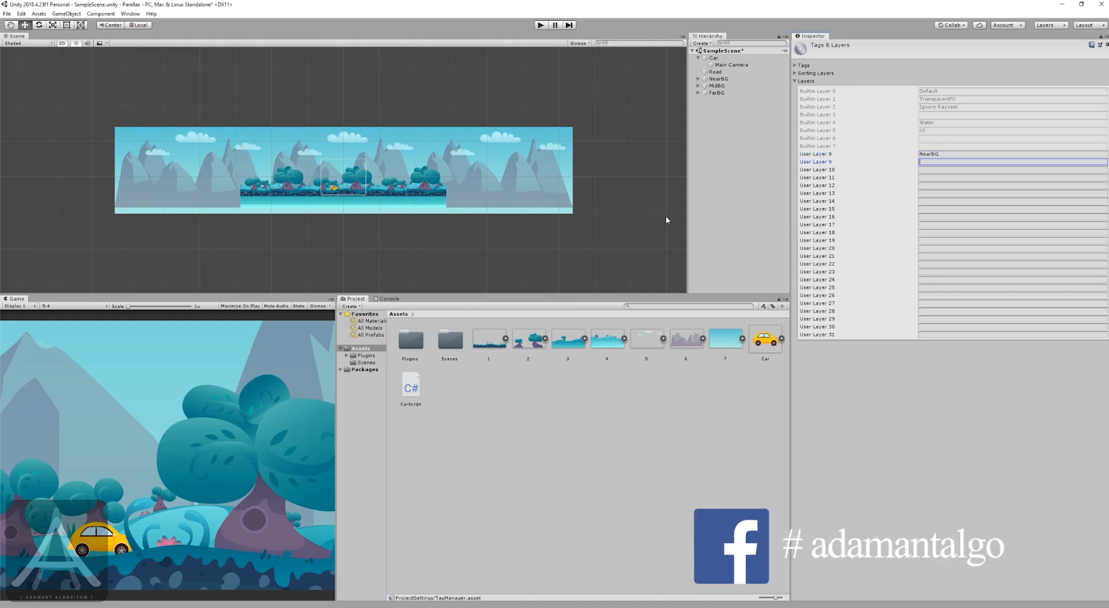
key(Tab)
text(FarB)
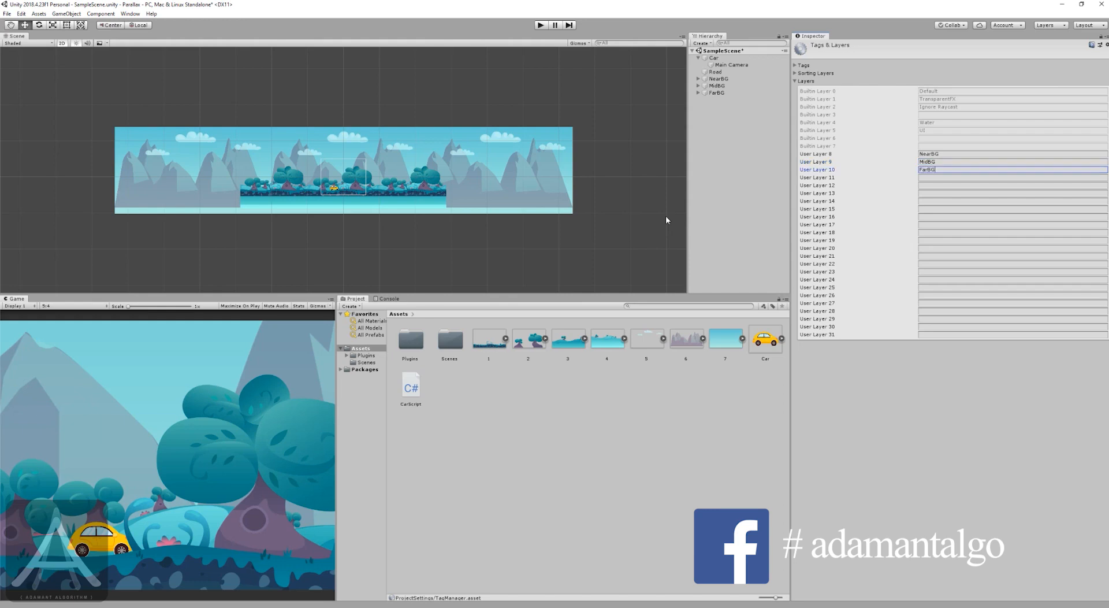
Finish naming User Layer 10 as FarBG and return to the scene's background groups.
text(G)
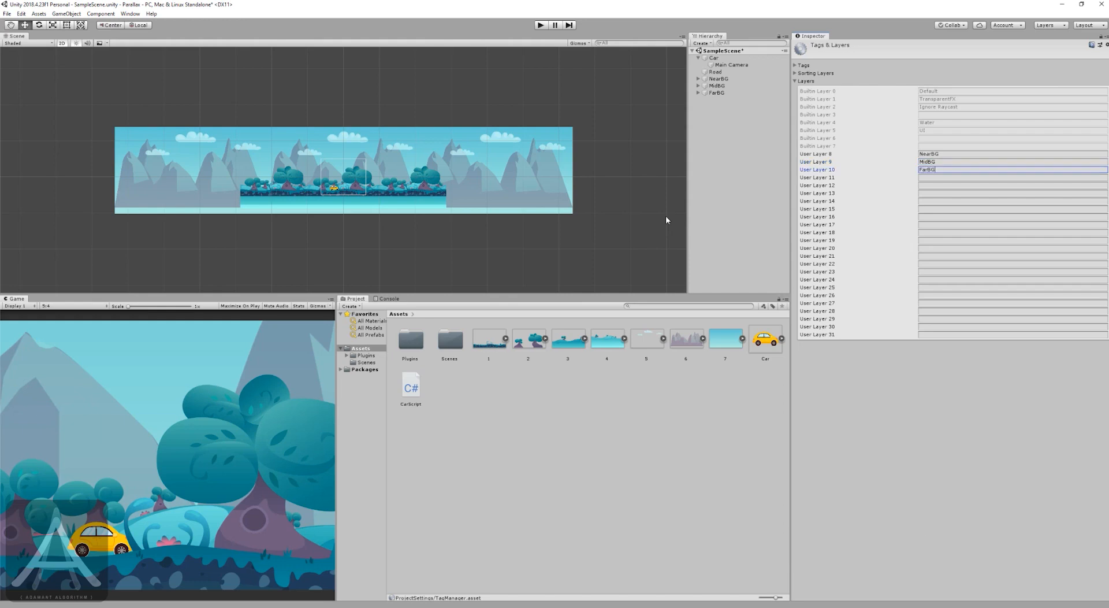
click(732, 168)
click(718, 79)
click(716, 93)
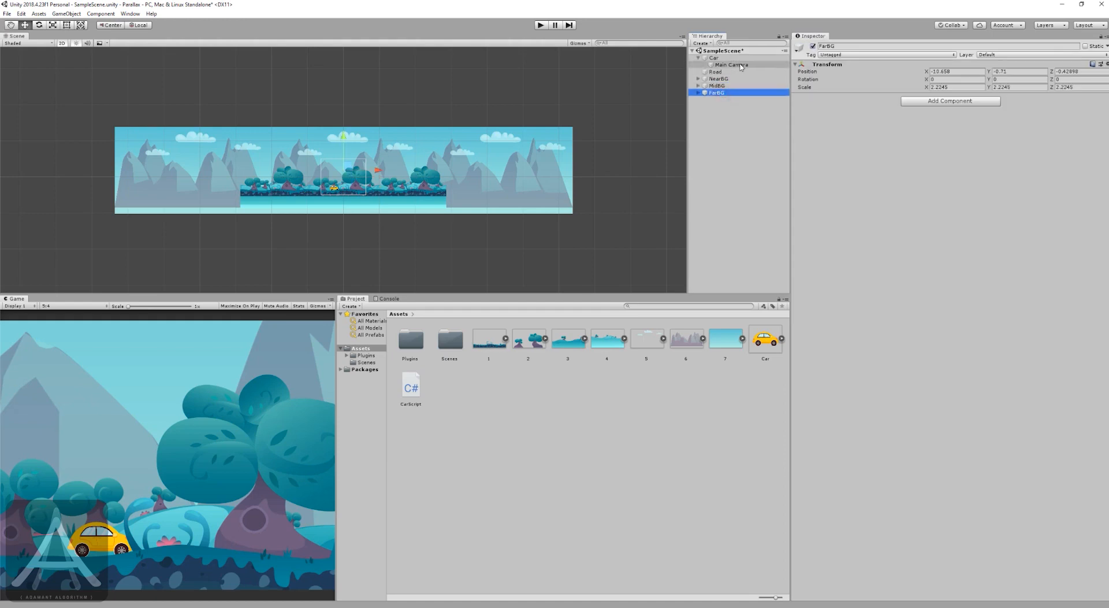
Assign the NearBG object and all its children to the NearBG layer.
click(720, 79)
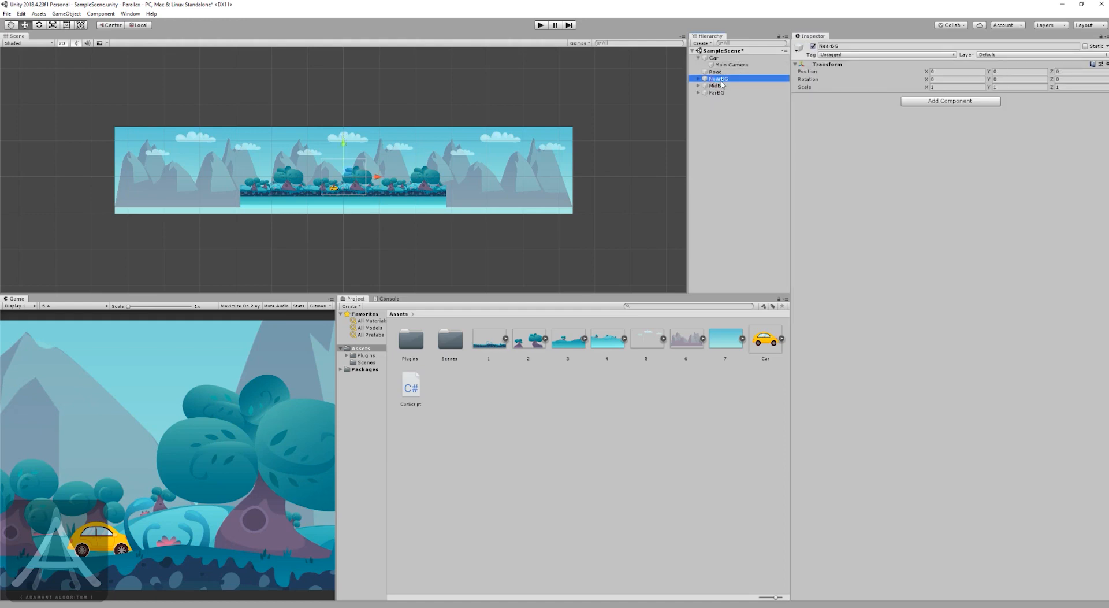
key(Right)
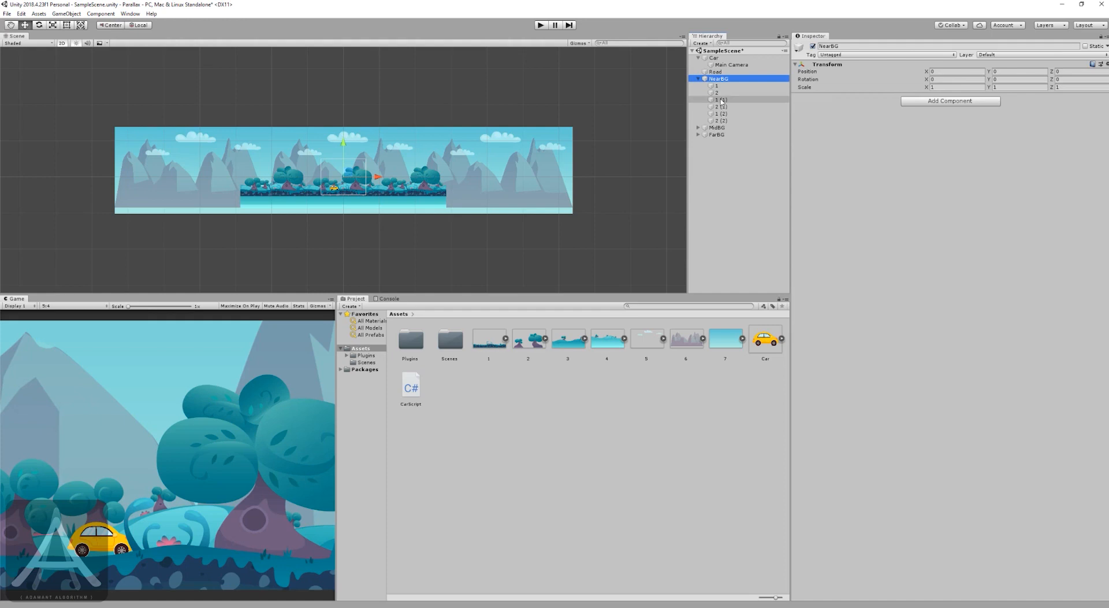
click(720, 79)
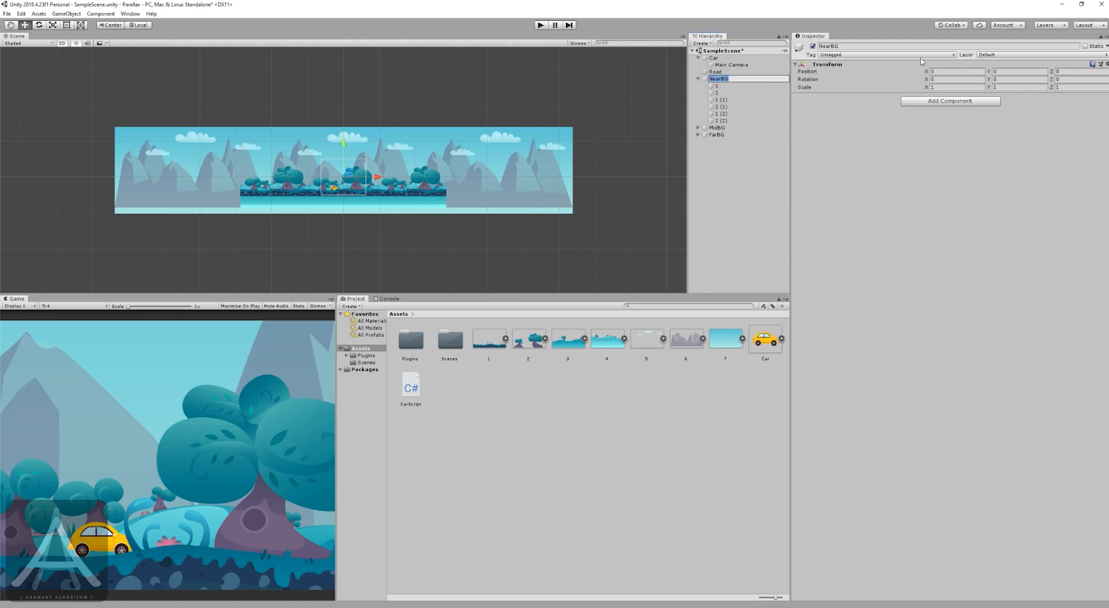
key(Return)
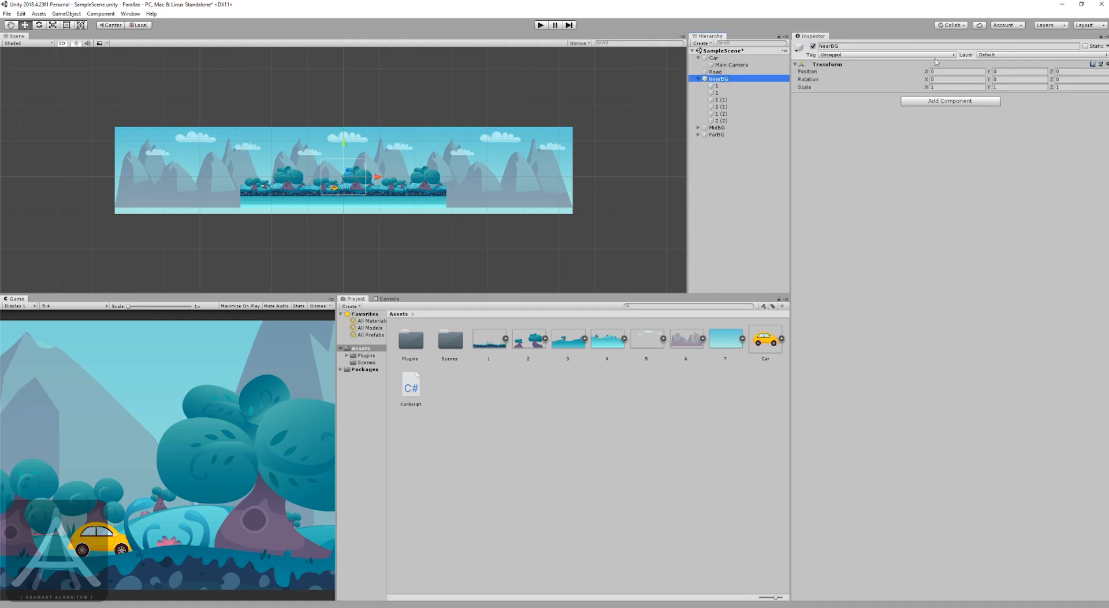
click(987, 55)
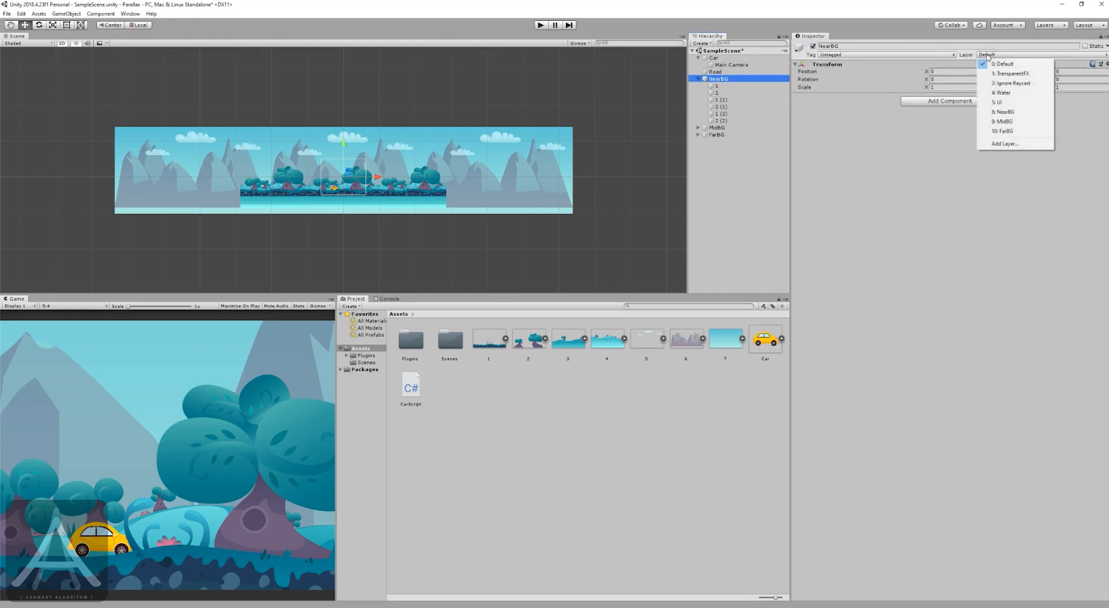
click(1005, 112)
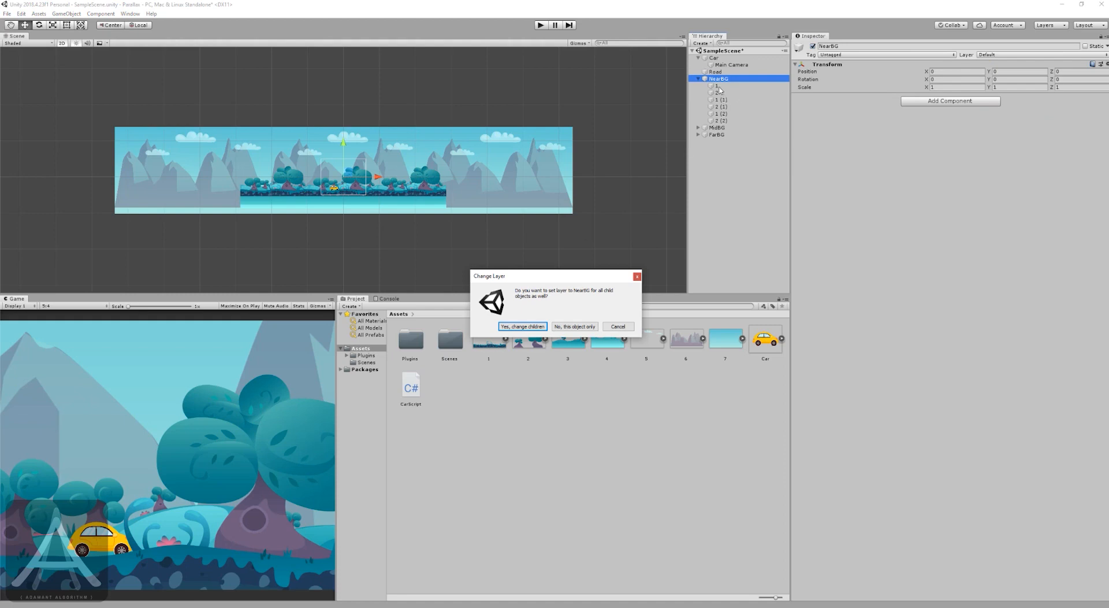
click(510, 325)
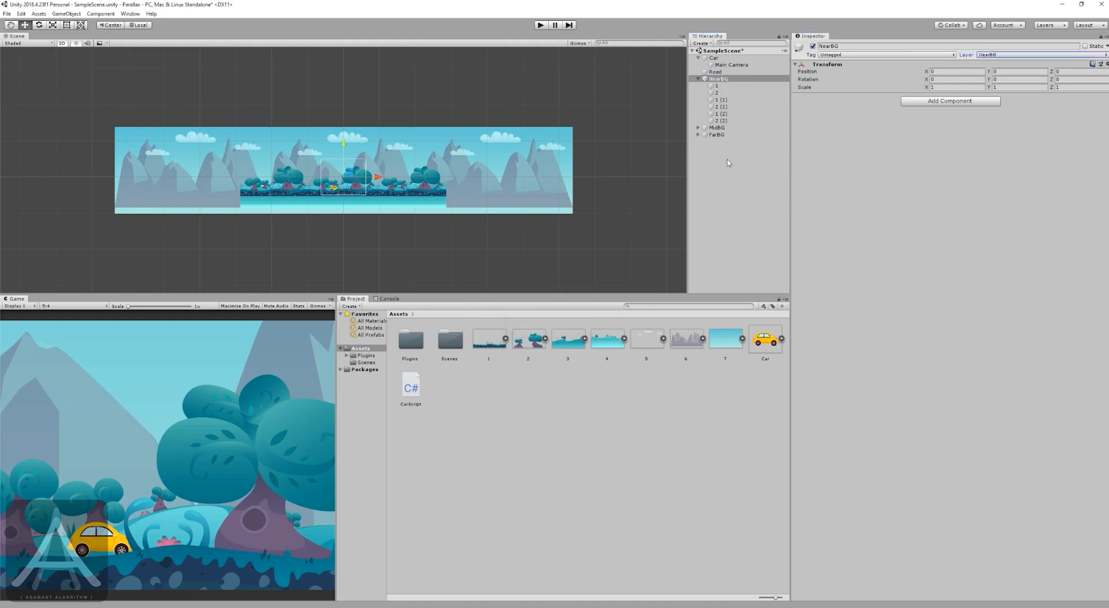
Check the layer assigned to each of NearBG's child sprites and collapse the group.
click(730, 100)
click(729, 107)
click(728, 120)
click(727, 114)
click(726, 101)
click(728, 106)
click(730, 114)
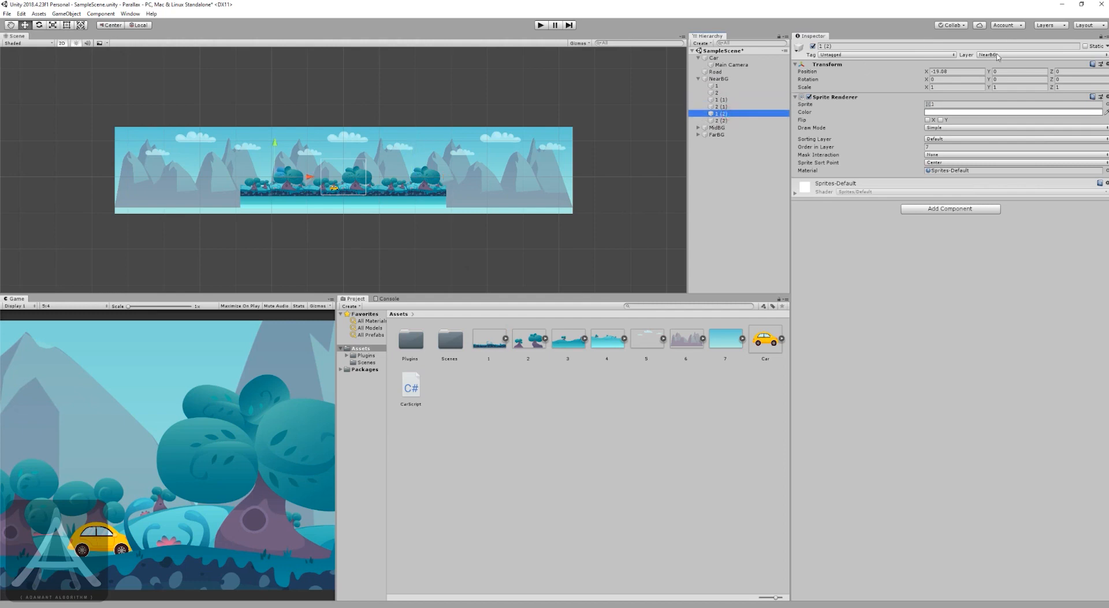
click(699, 79)
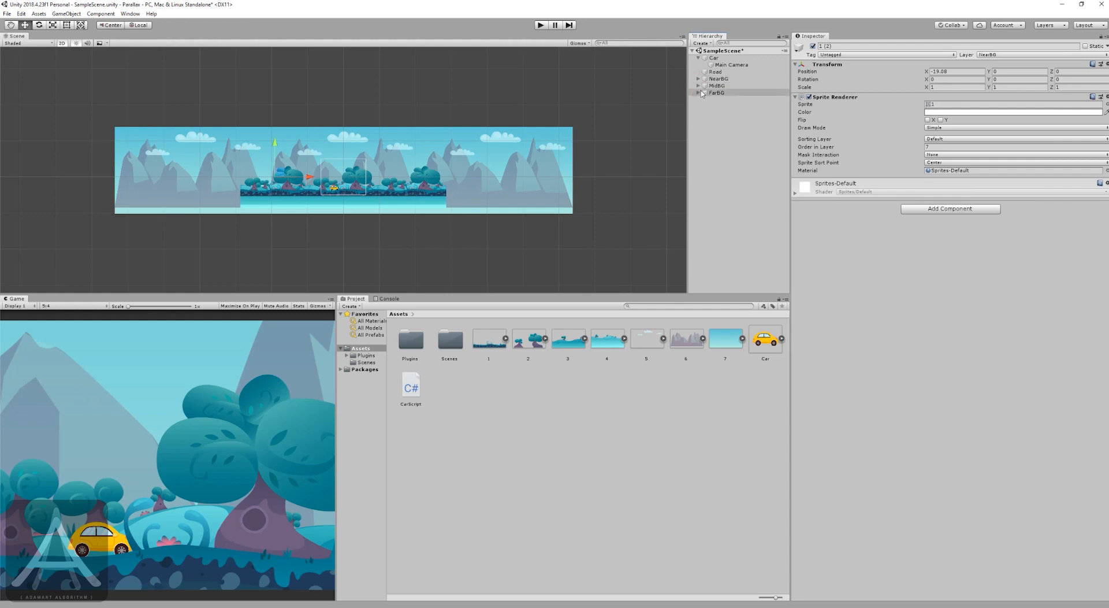
Assign the MidBG object and all its children to the MidBG layer.
click(714, 86)
click(994, 55)
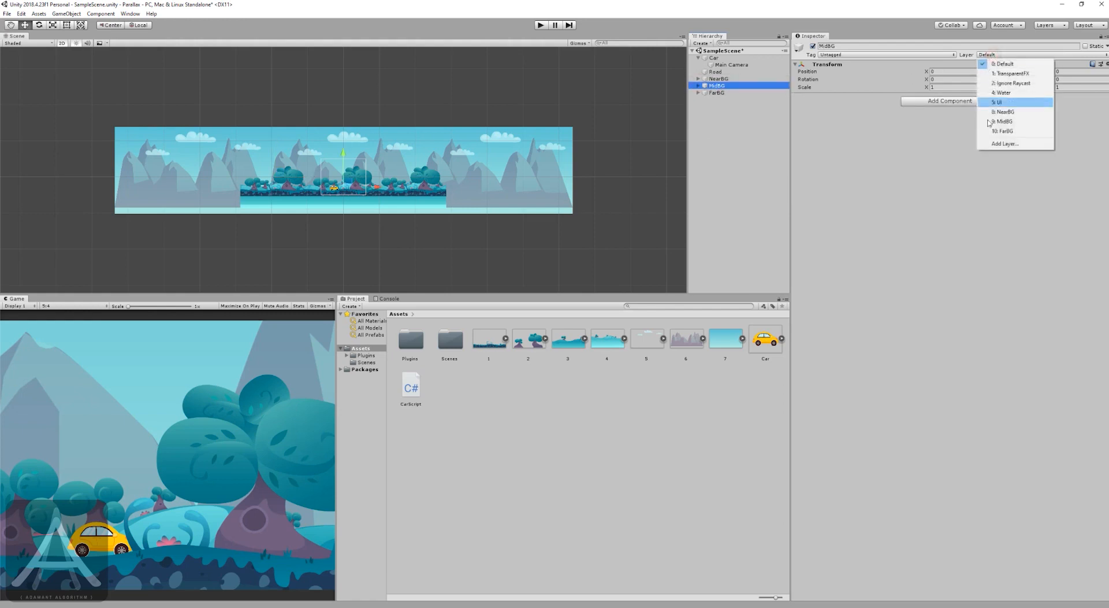
click(996, 121)
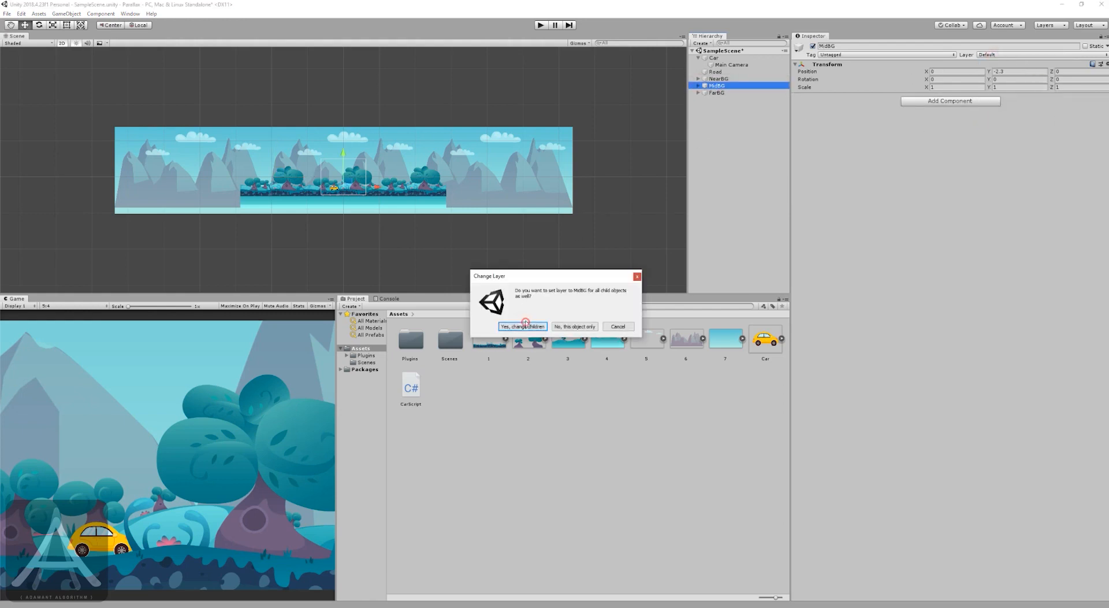
click(521, 326)
Assign the FarBG object and all its children to the FarBG layer, and recheck the other two background groups.
click(716, 93)
click(1000, 54)
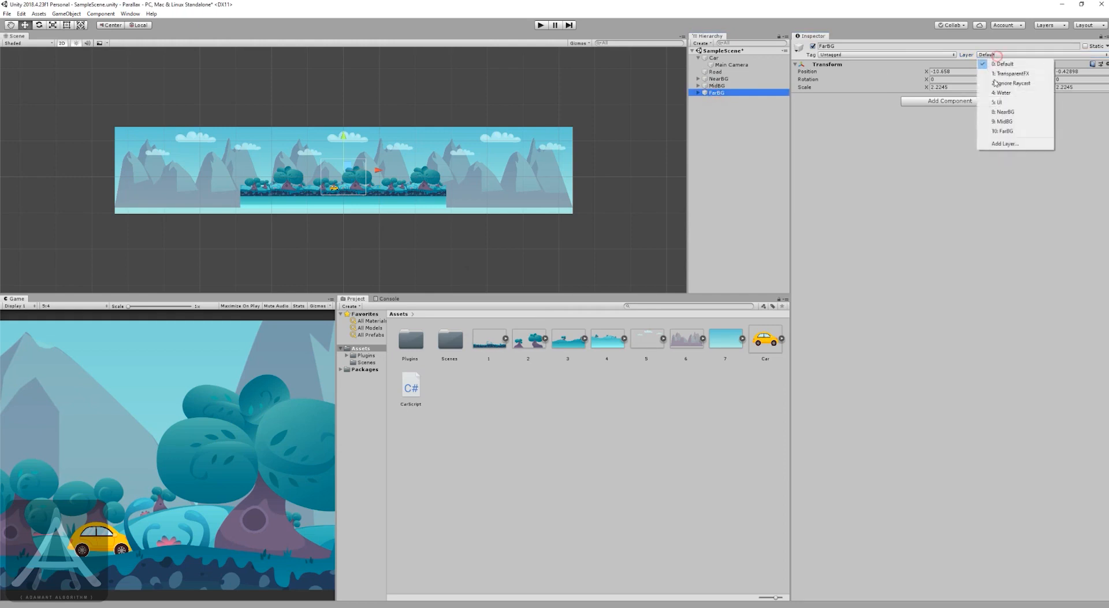
click(996, 129)
click(508, 325)
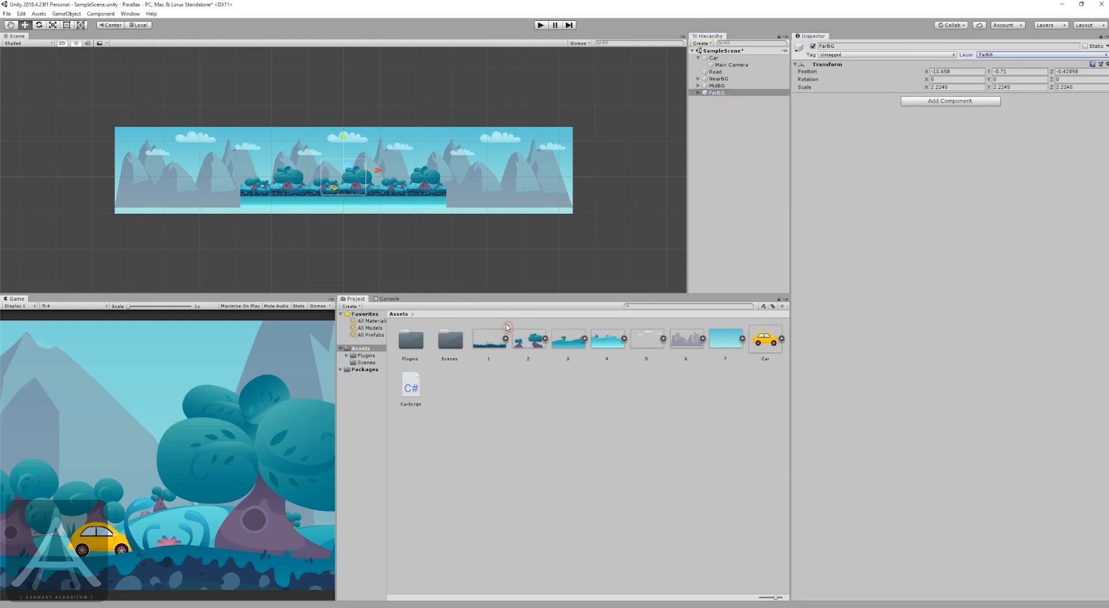
click(719, 86)
click(719, 78)
click(732, 123)
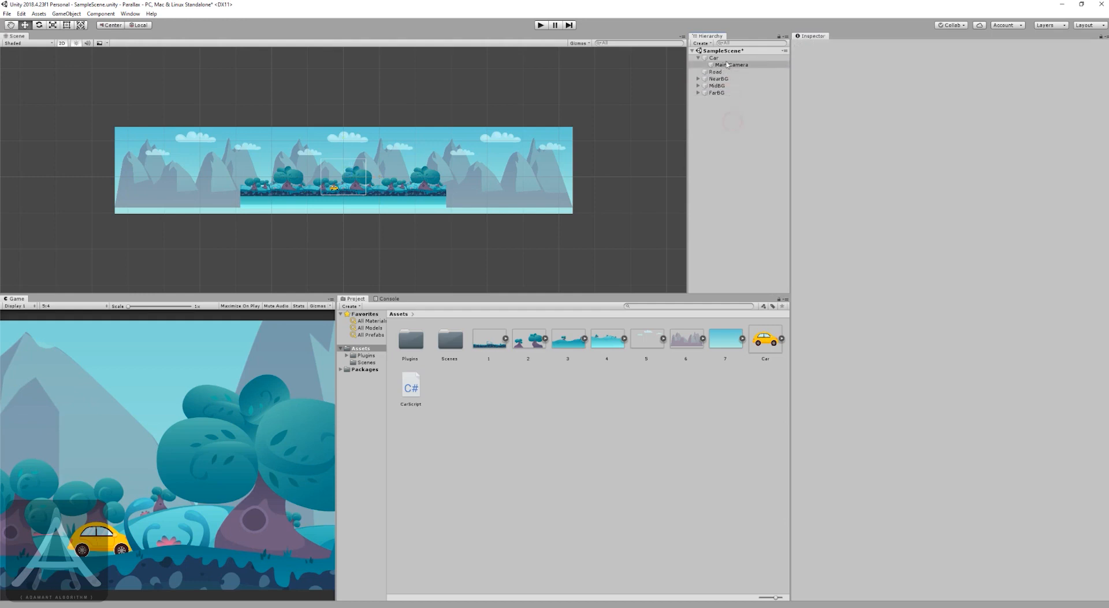
Switch to the Inkodo sketch, draw a small red box below the cameras and circle the Cam 1 layer in red.
click(733, 65)
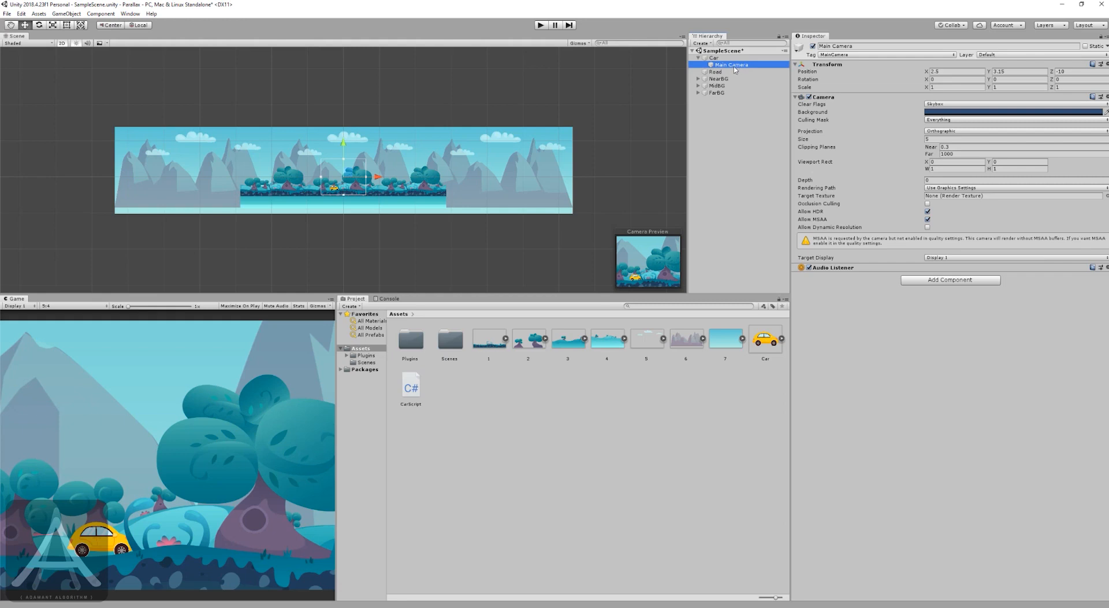
click(113, 606)
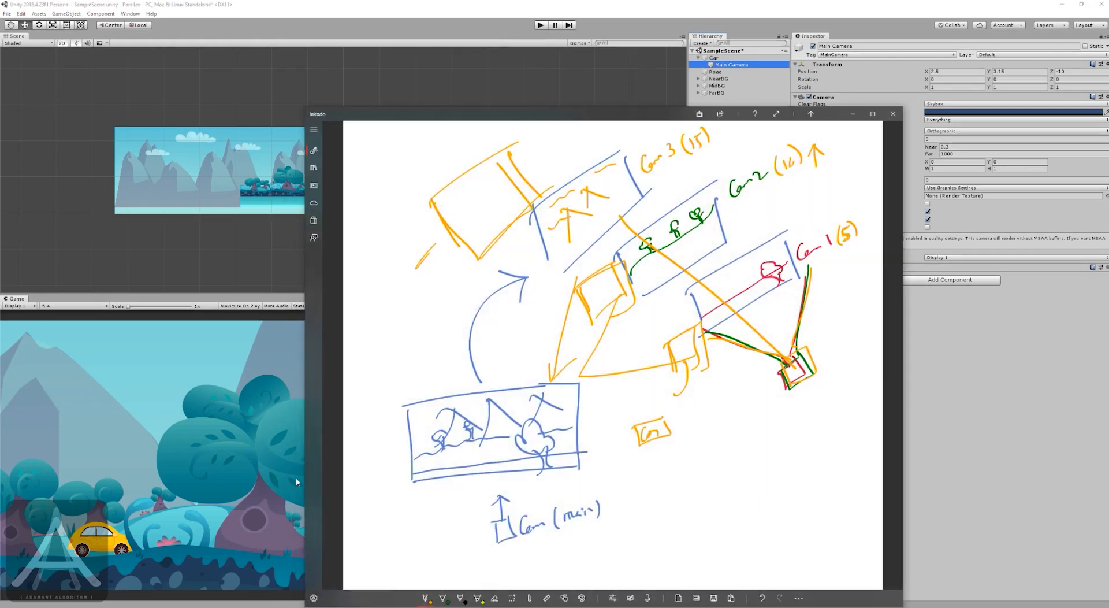
click(424, 599)
click(414, 514)
mouse_move(793, 416)
mouse_down()
mouse_move(806, 429)
mouse_move(800, 408)
mouse_up()
mouse_move(775, 252)
mouse_down()
mouse_move(749, 255)
mouse_move(786, 305)
mouse_move(785, 265)
mouse_up()
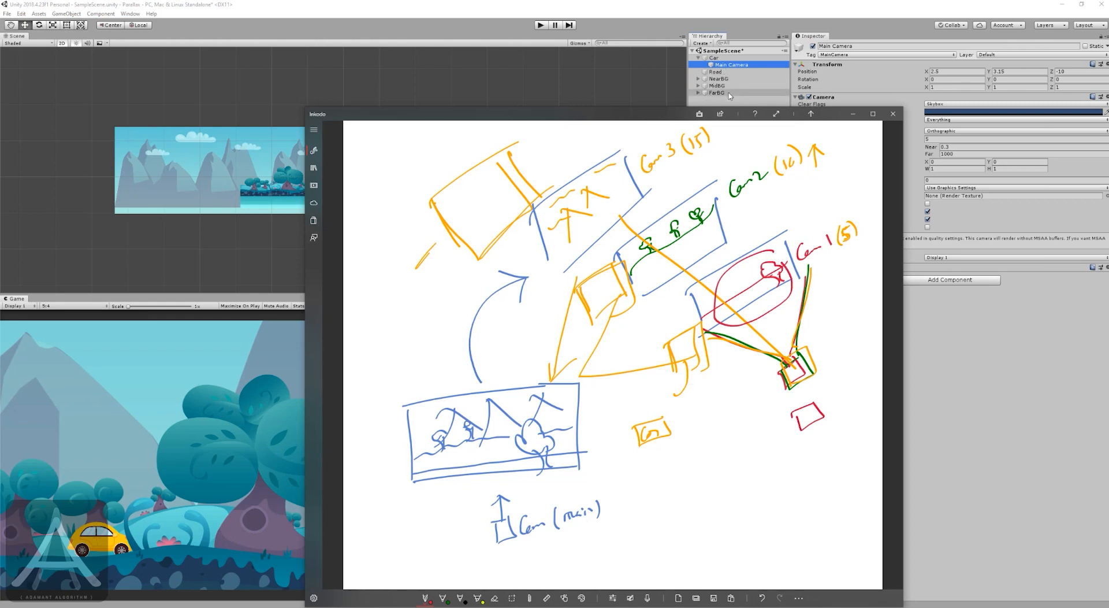
Return to Unity and set the Main Camera's Clear Flags to Don't Clear.
click(721, 104)
click(723, 80)
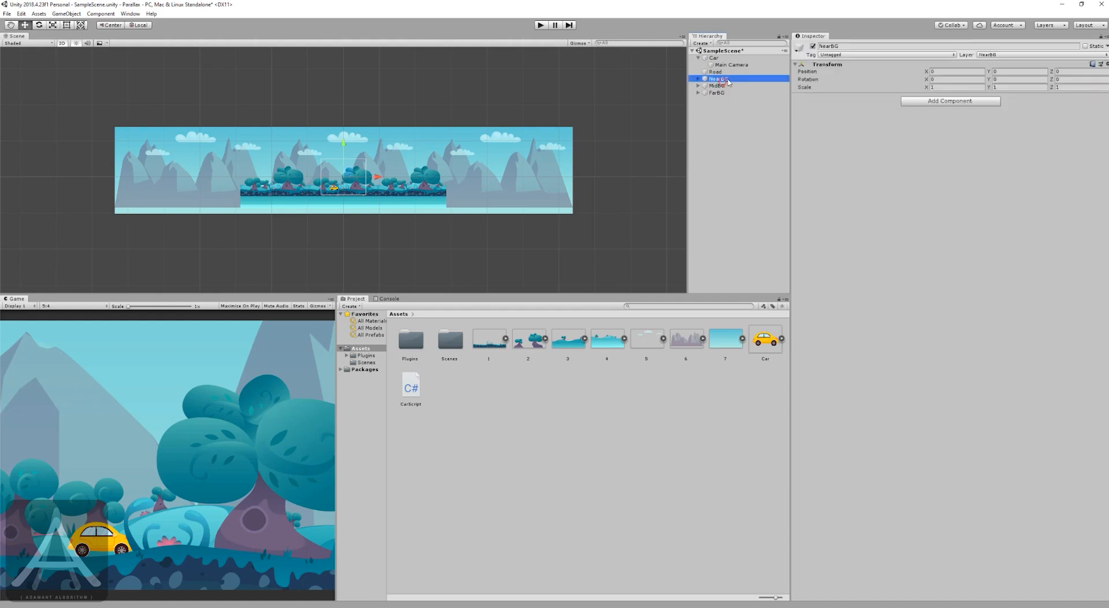
click(724, 101)
click(730, 69)
click(731, 65)
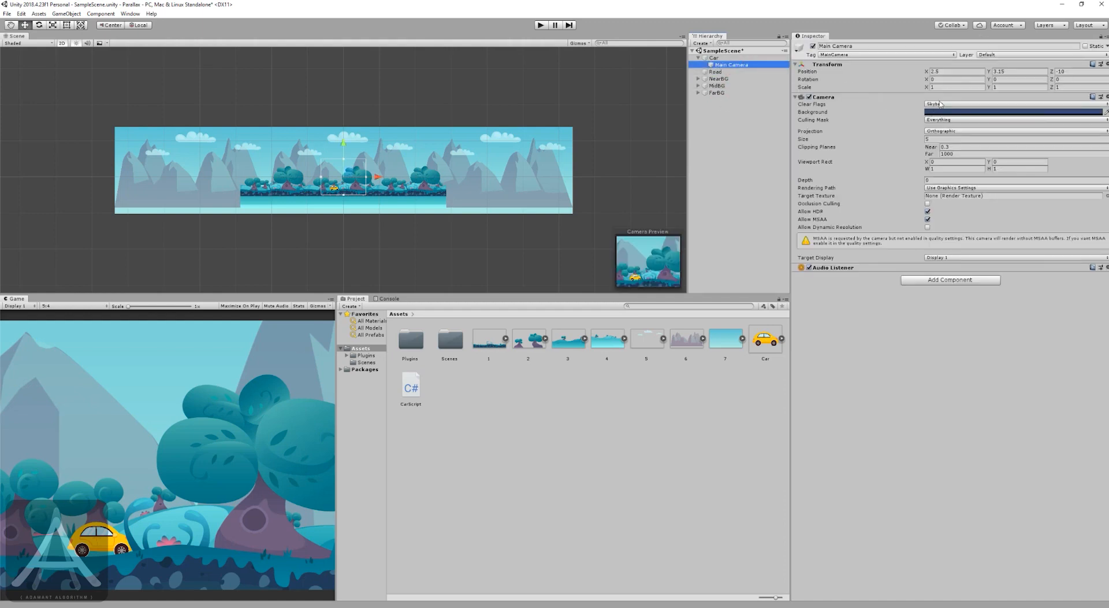
click(935, 104)
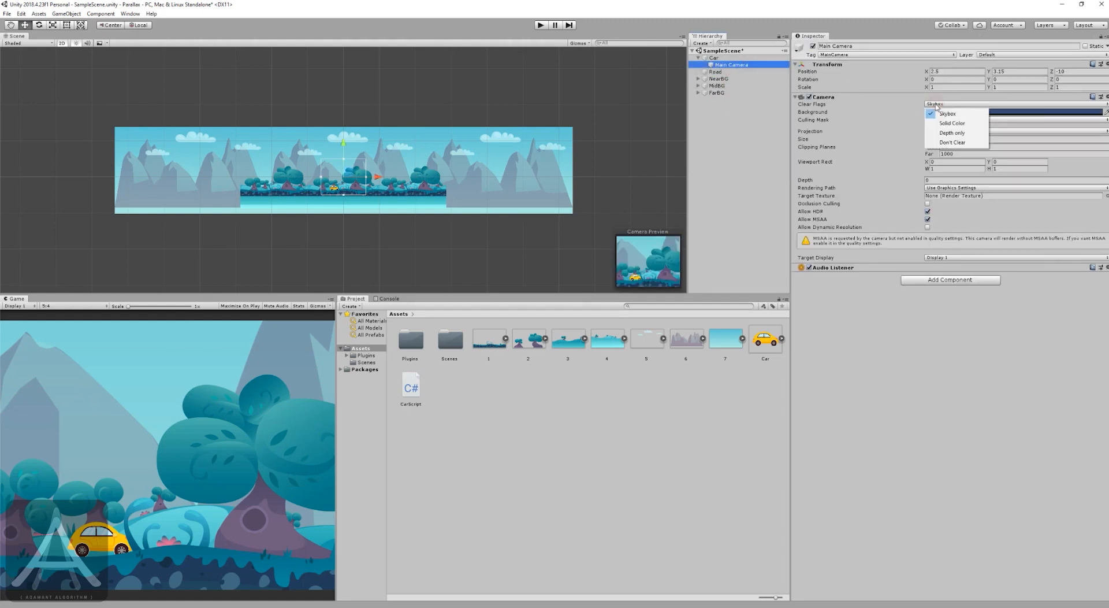
click(940, 143)
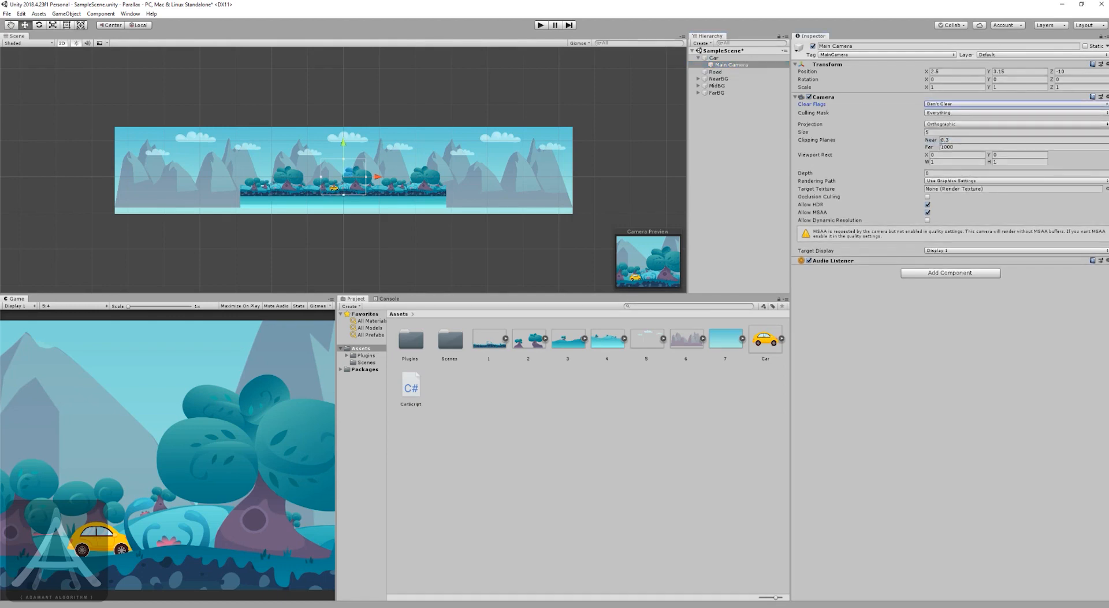
Clear the Main Camera's Culling Mask to Nothing and enable only the NearBG layer.
click(936, 111)
click(939, 119)
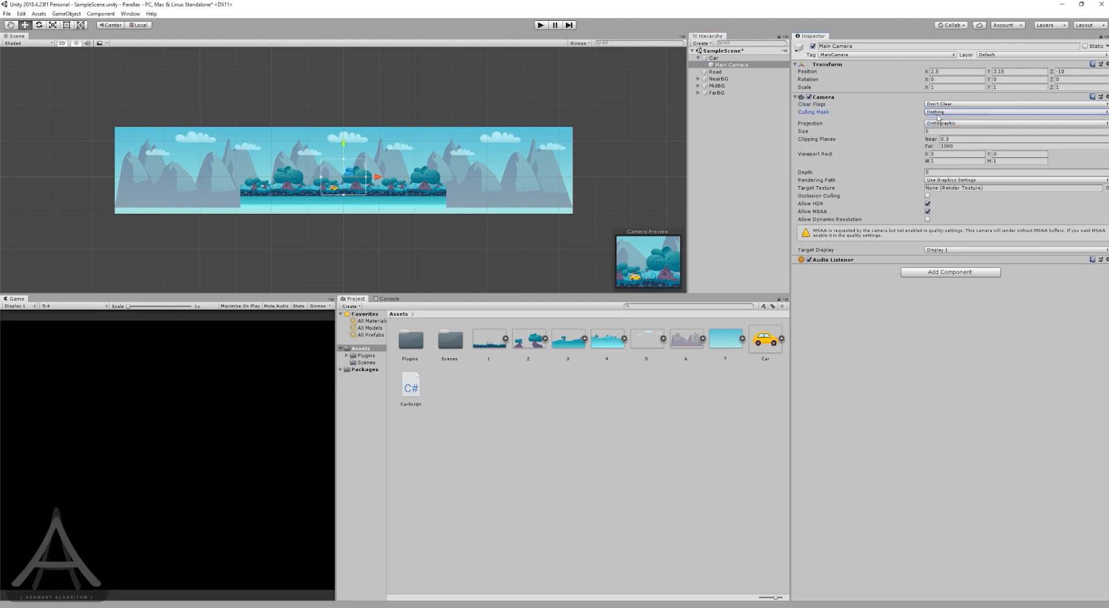
click(938, 114)
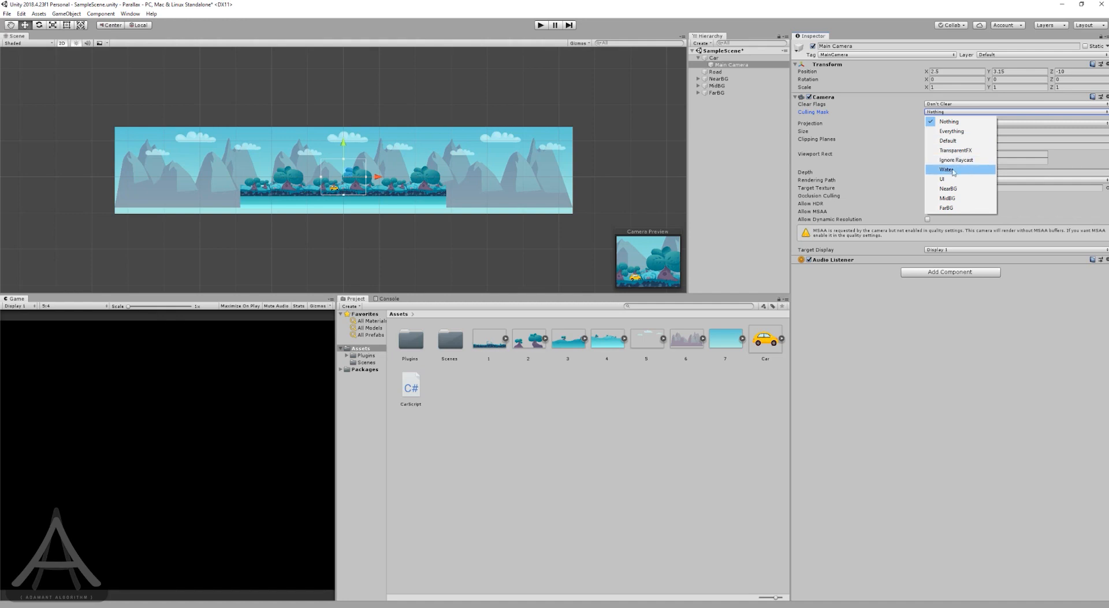
click(952, 190)
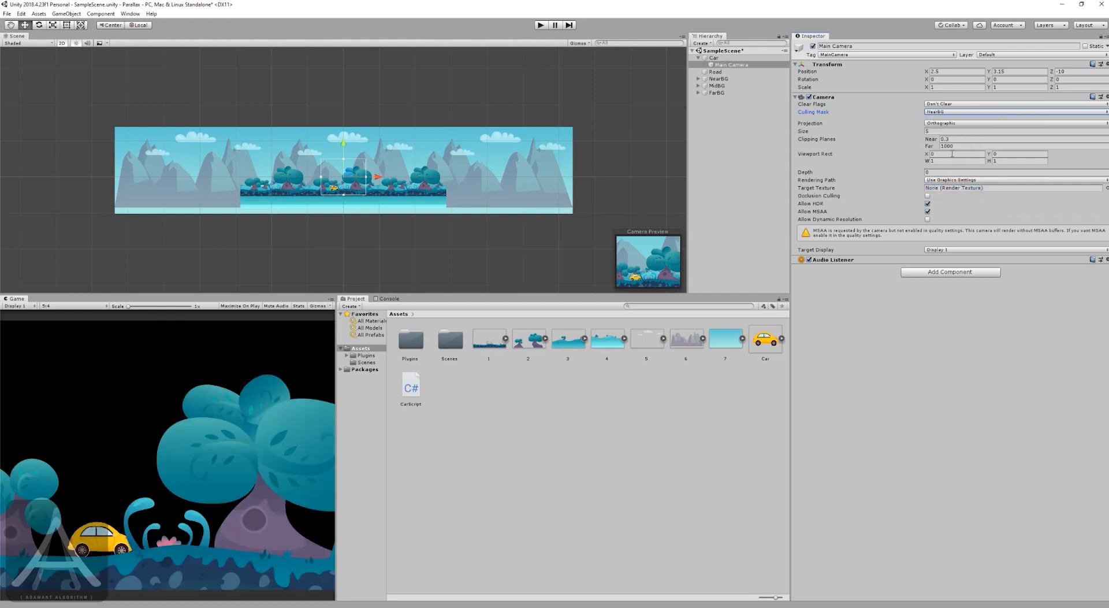
Test the near-layer rendering in Play mode, stop the game and inspect the Main Camera's orthographic size.
click(541, 25)
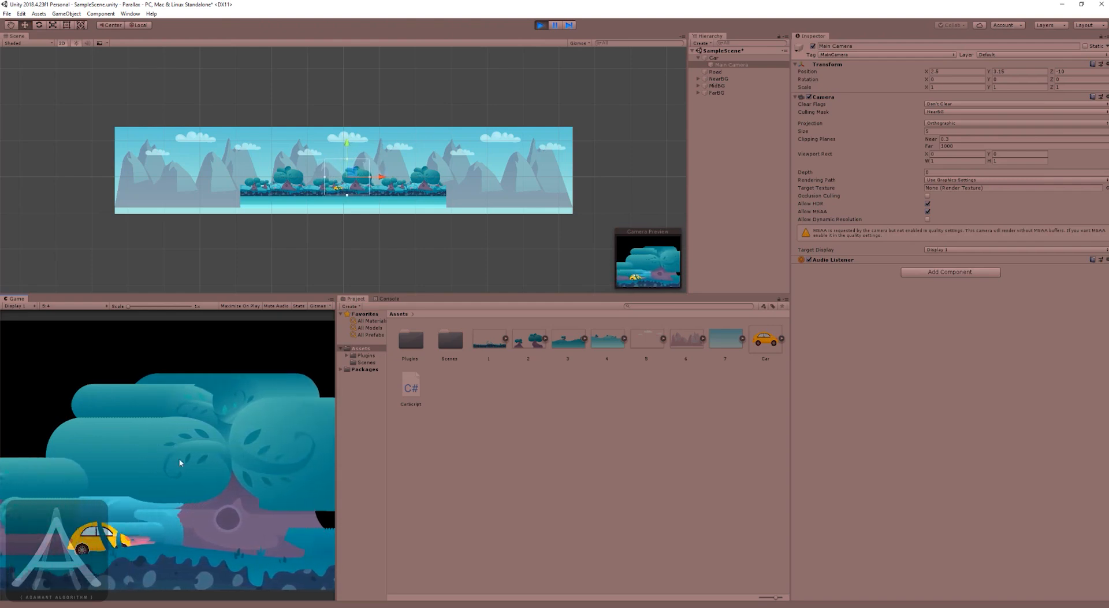
click(545, 25)
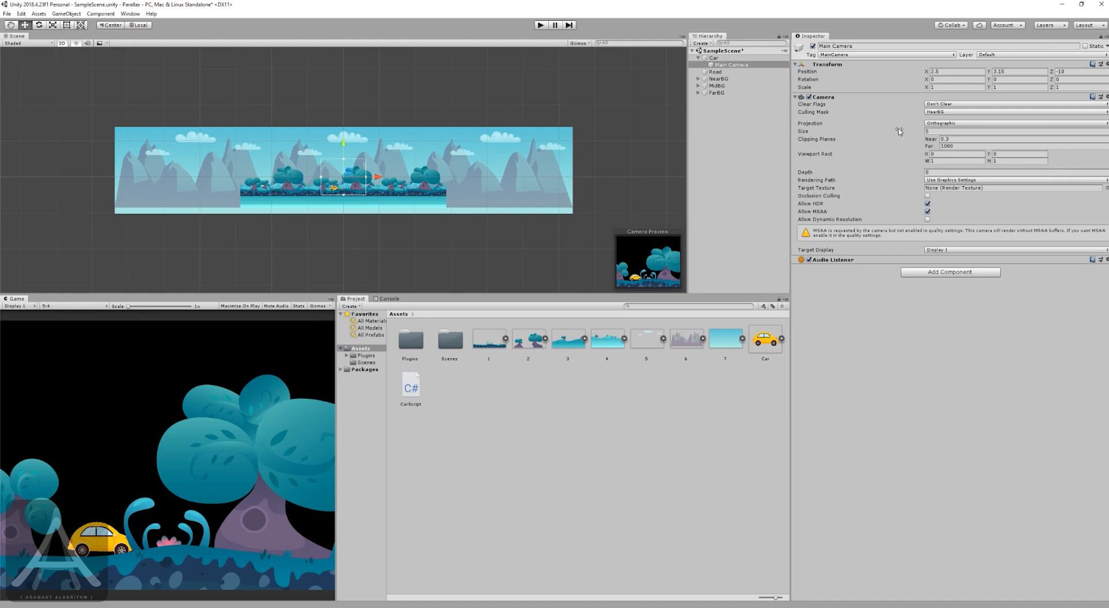
click(931, 132)
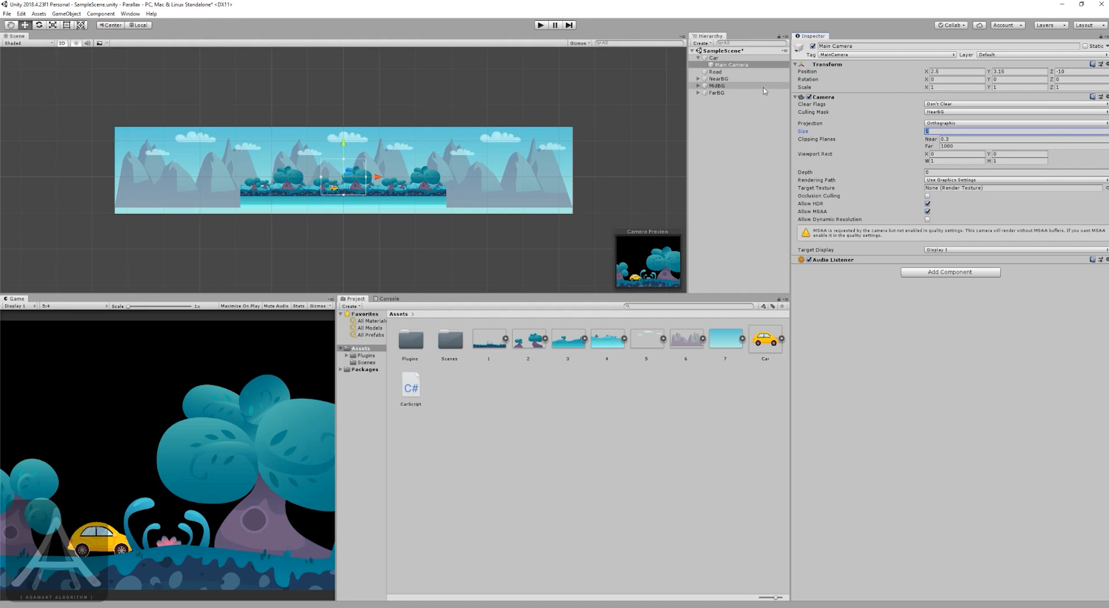
Duplicate the Main Camera under the Car and rename the copy MidCamera.
click(746, 126)
click(741, 65)
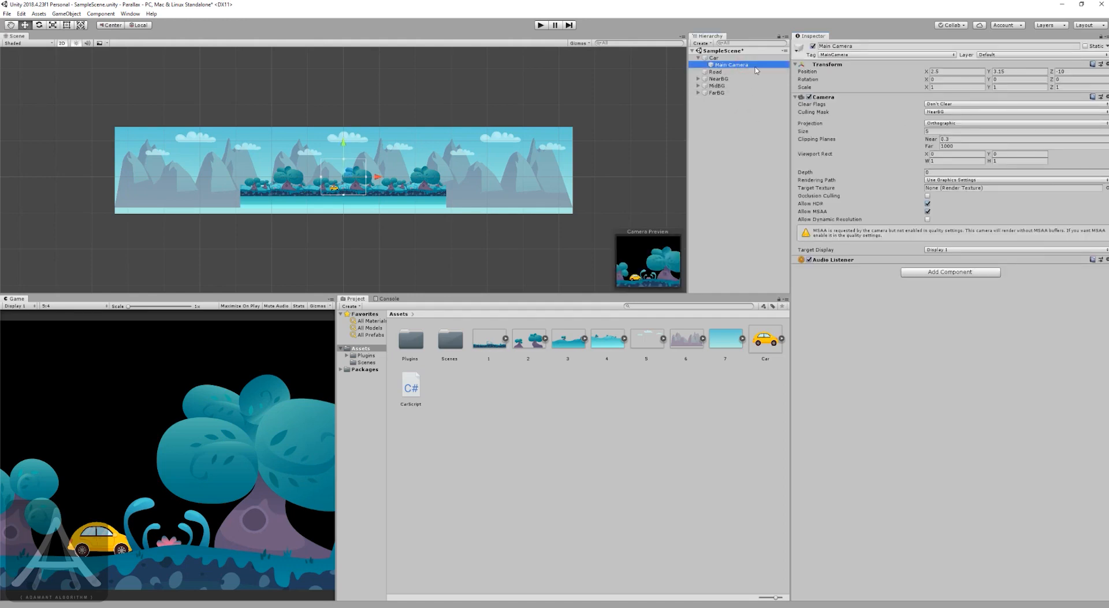
key(ctrl+d)
click(838, 46)
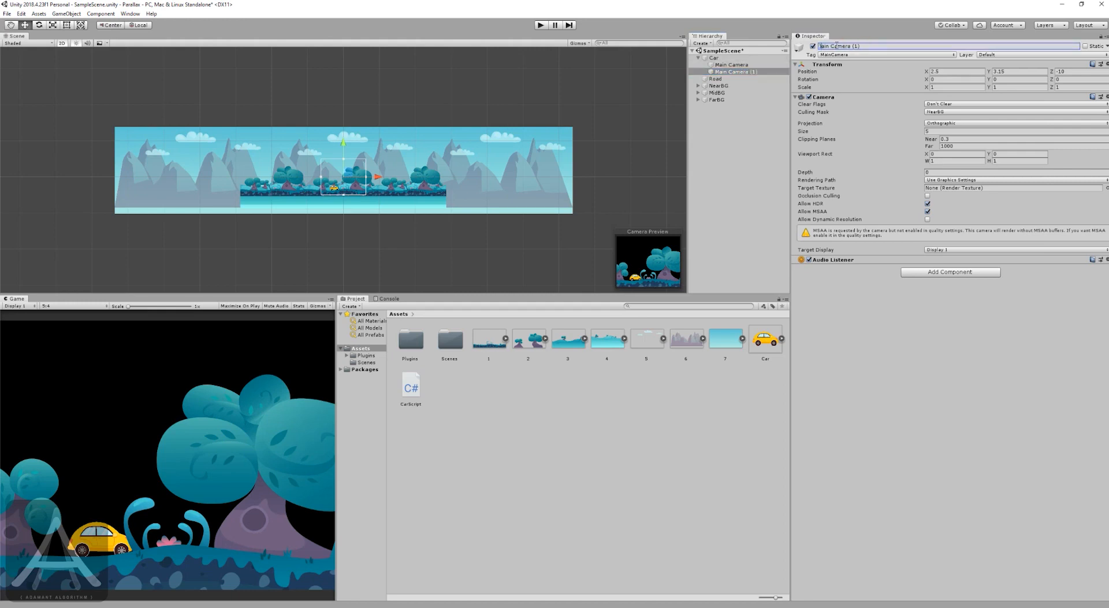
drag(864, 45, 816, 46)
text(MidCamera)
key(Return)
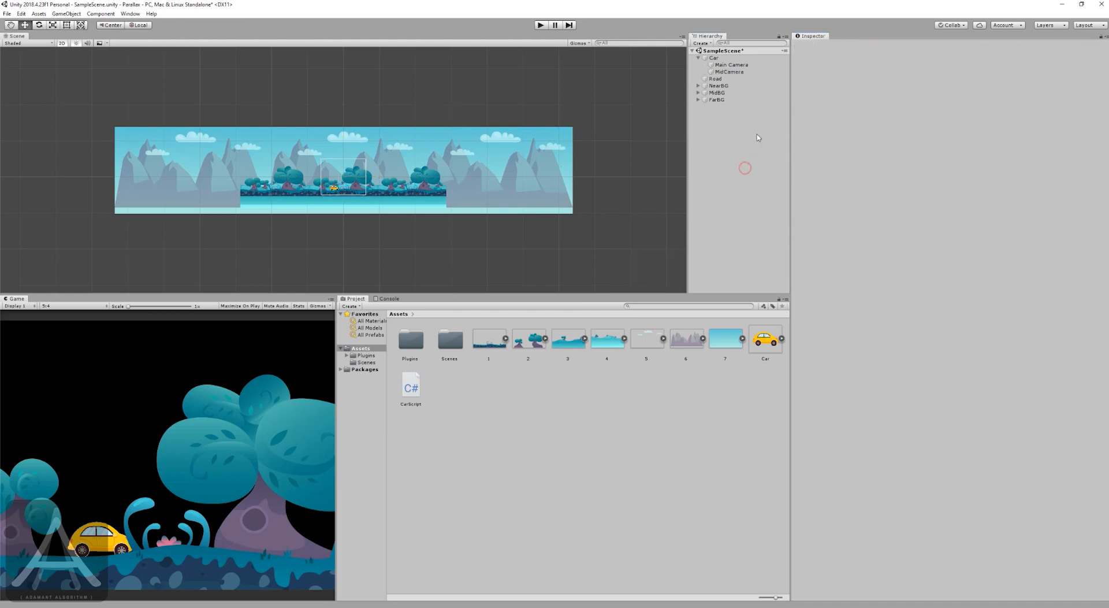
Set MidCamera's Culling Mask to the MidBG layer only.
click(933, 113)
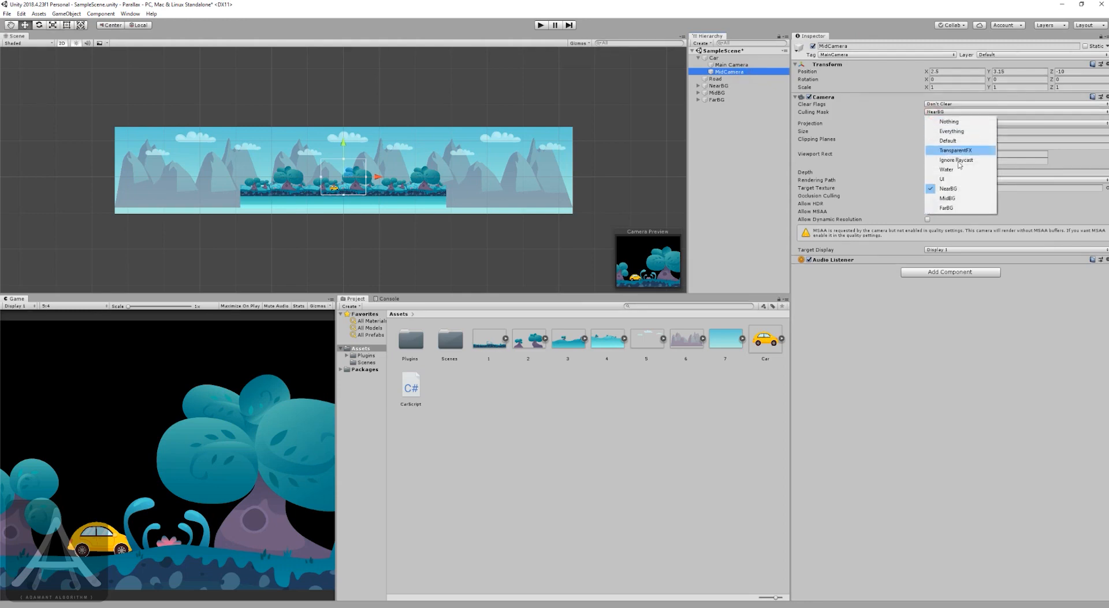
click(948, 122)
click(938, 112)
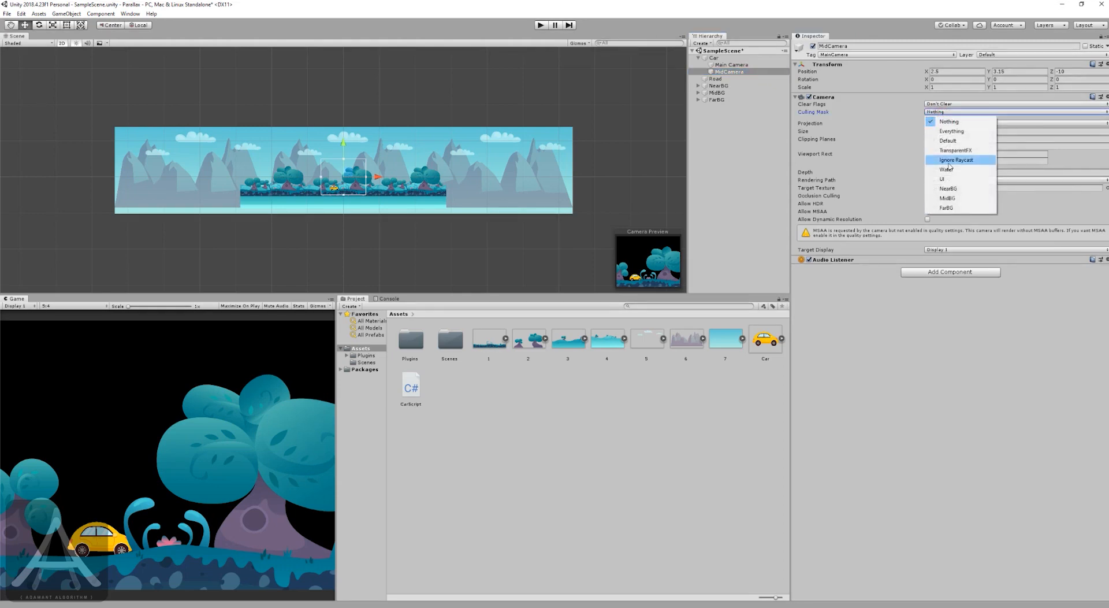
click(947, 198)
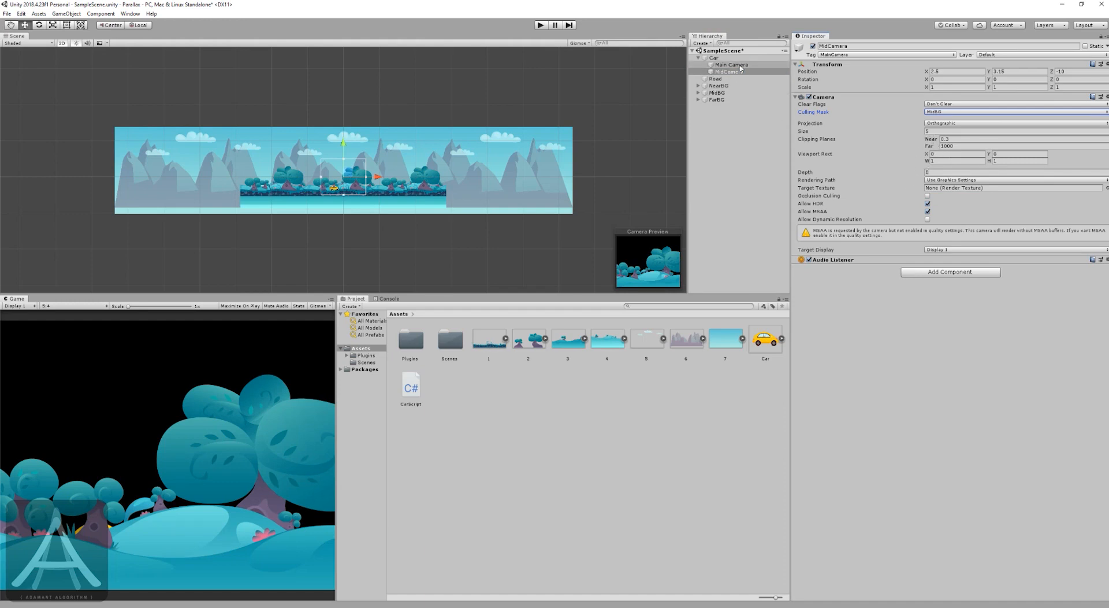
Switch to the Inkodo sketch and draw three camera boxes below the car box, one red, one green and one pink.
click(934, 171)
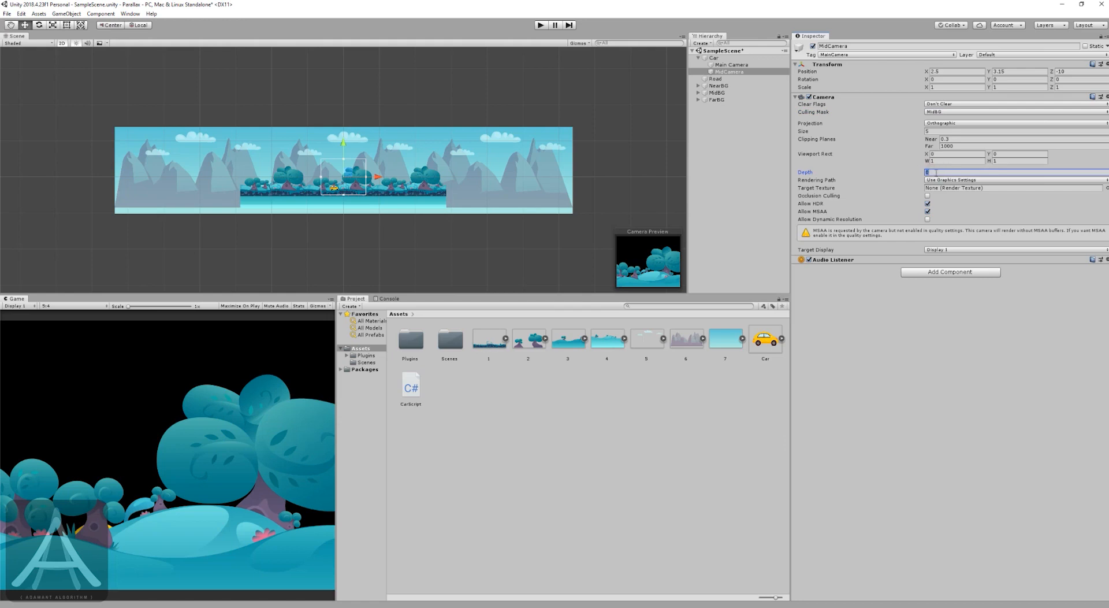
key(alt+Tab)
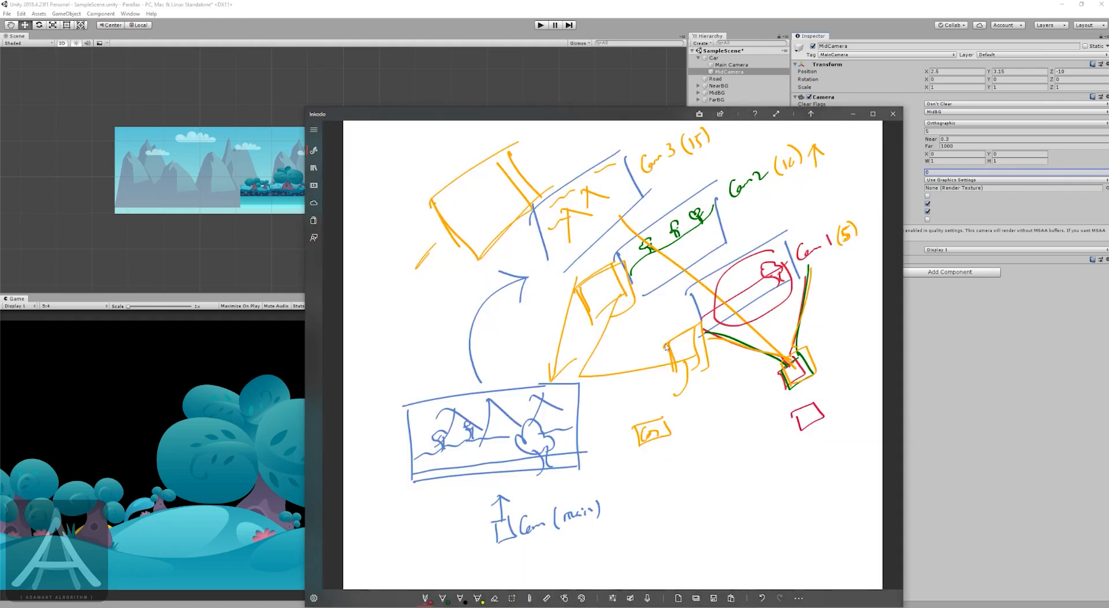
drag(662, 461, 673, 485)
click(425, 598)
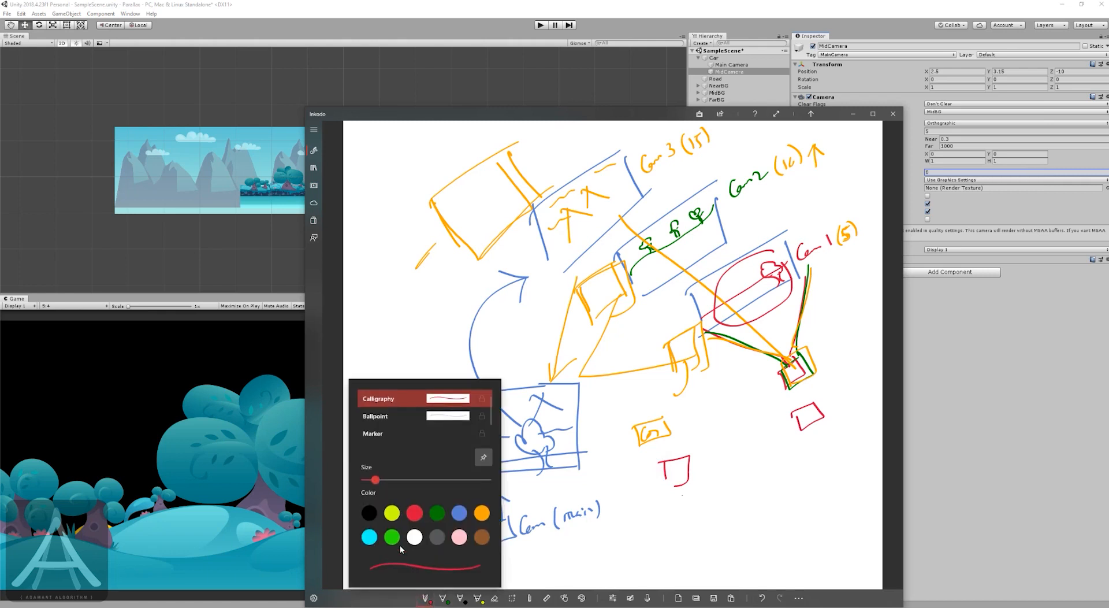
click(392, 537)
click(669, 506)
mouse_move(667, 495)
mouse_down()
mouse_move(691, 500)
mouse_move(665, 496)
mouse_up()
click(425, 598)
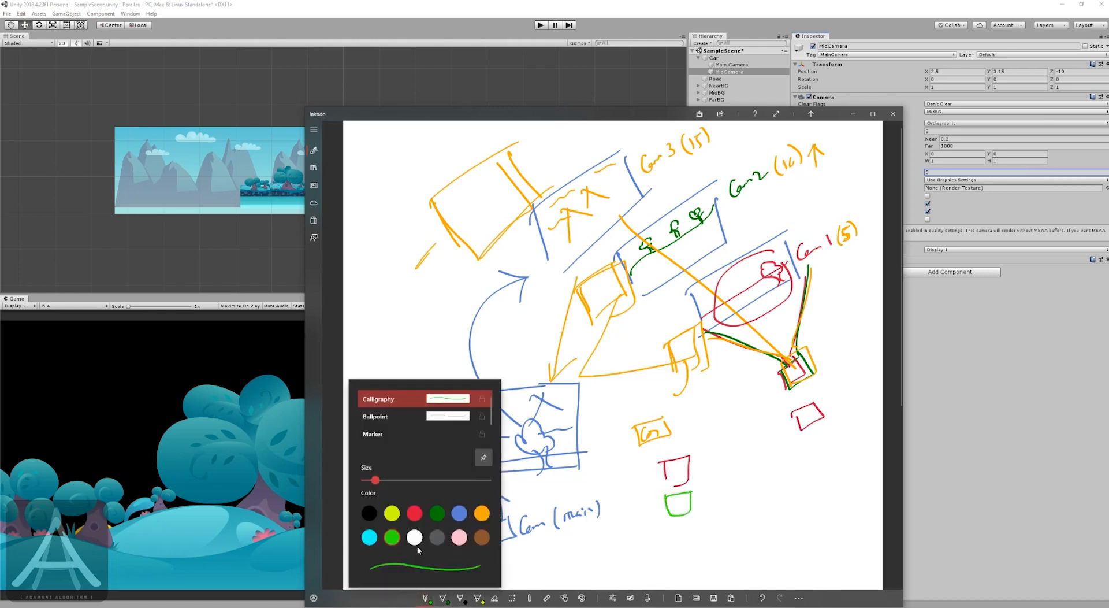
click(459, 537)
click(665, 528)
mouse_move(665, 521)
mouse_down()
mouse_move(671, 540)
mouse_move(683, 532)
mouse_up()
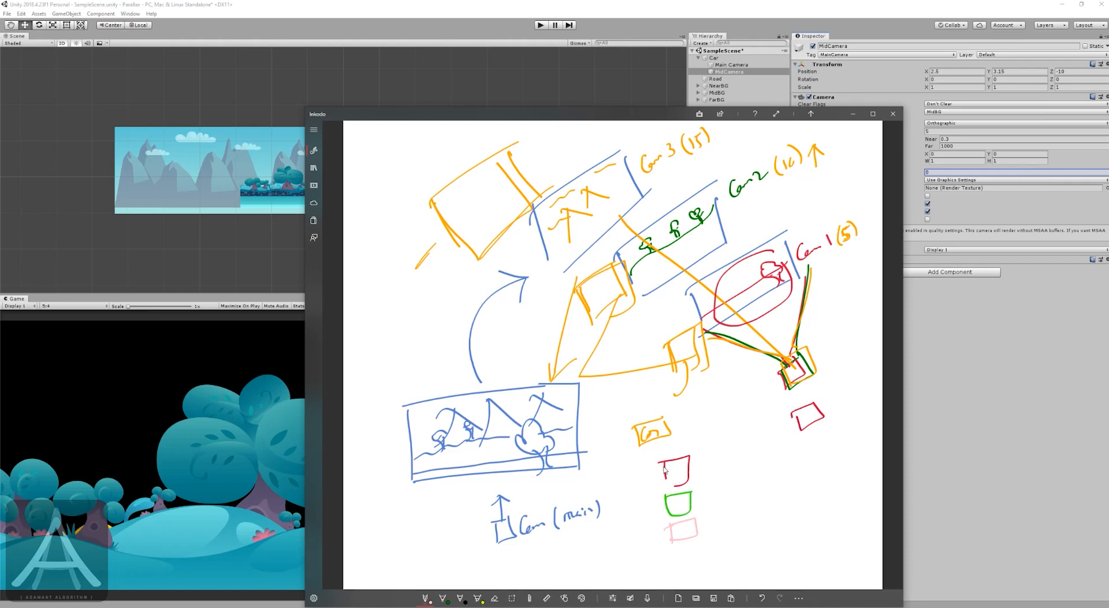
Label the camera boxes with depths 0, 1 and -1, sketch stacked frames illustrating their render order, and return to Unity.
mouse_move(675, 462)
mouse_down()
mouse_move(670, 471)
mouse_move(684, 473)
mouse_up()
mouse_move(698, 430)
mouse_down()
mouse_move(739, 410)
mouse_move(702, 431)
mouse_up()
mouse_move(677, 472)
mouse_down()
mouse_move(681, 517)
mouse_move(680, 409)
mouse_move(701, 387)
mouse_move(753, 393)
mouse_move(686, 464)
mouse_up()
drag(717, 425, 697, 436)
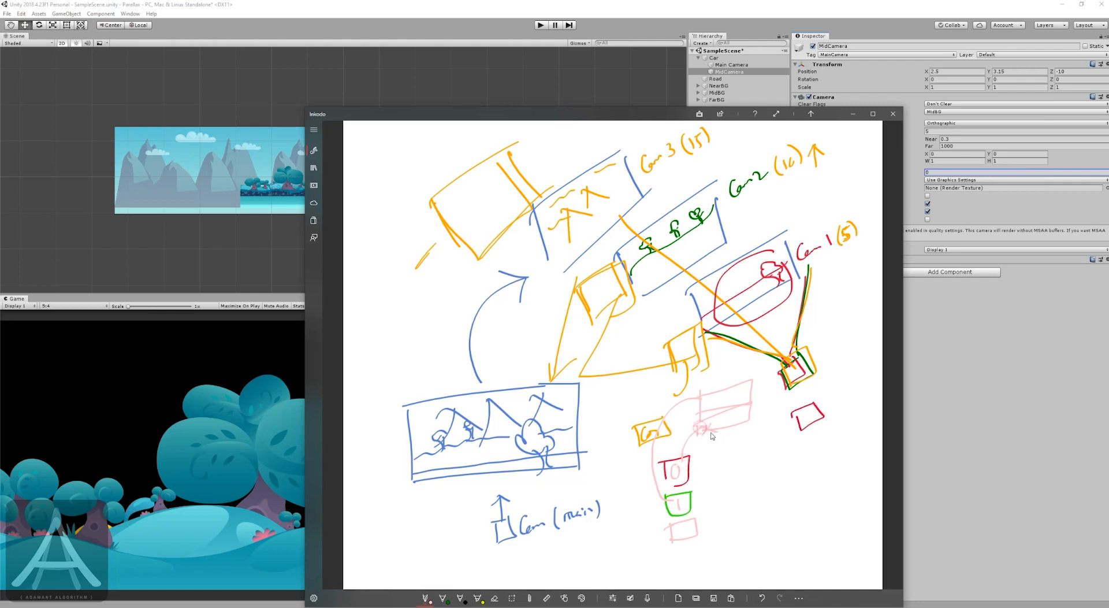
drag(672, 530, 681, 529)
drag(688, 523, 689, 538)
drag(698, 459, 699, 439)
mouse_move(699, 439)
mouse_down()
mouse_move(768, 425)
mouse_move(703, 459)
mouse_up()
drag(720, 358, 729, 375)
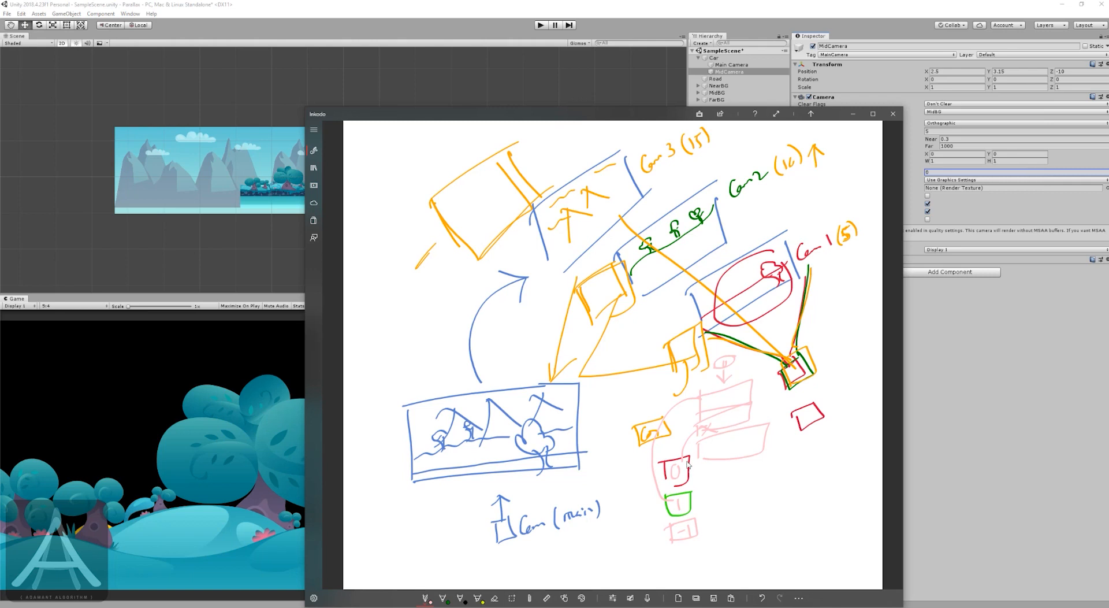
drag(704, 392, 705, 411)
mouse_move(701, 396)
mouse_down()
mouse_move(736, 387)
mouse_move(752, 403)
mouse_up()
click(852, 113)
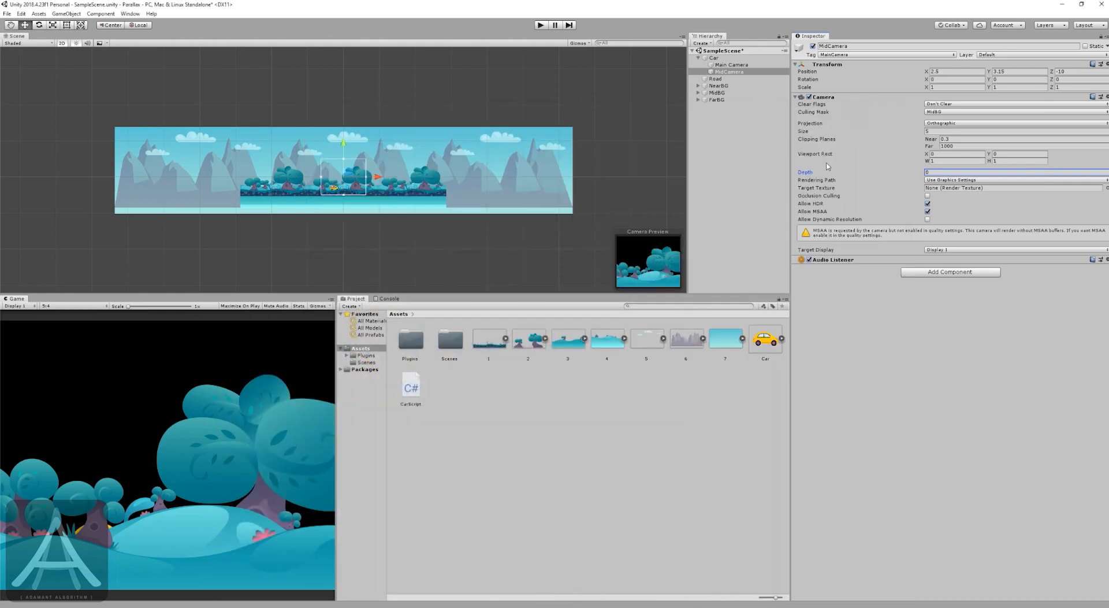
Compare the Main Camera and MidCamera settings, and set MidCamera's Depth to -1.
click(726, 65)
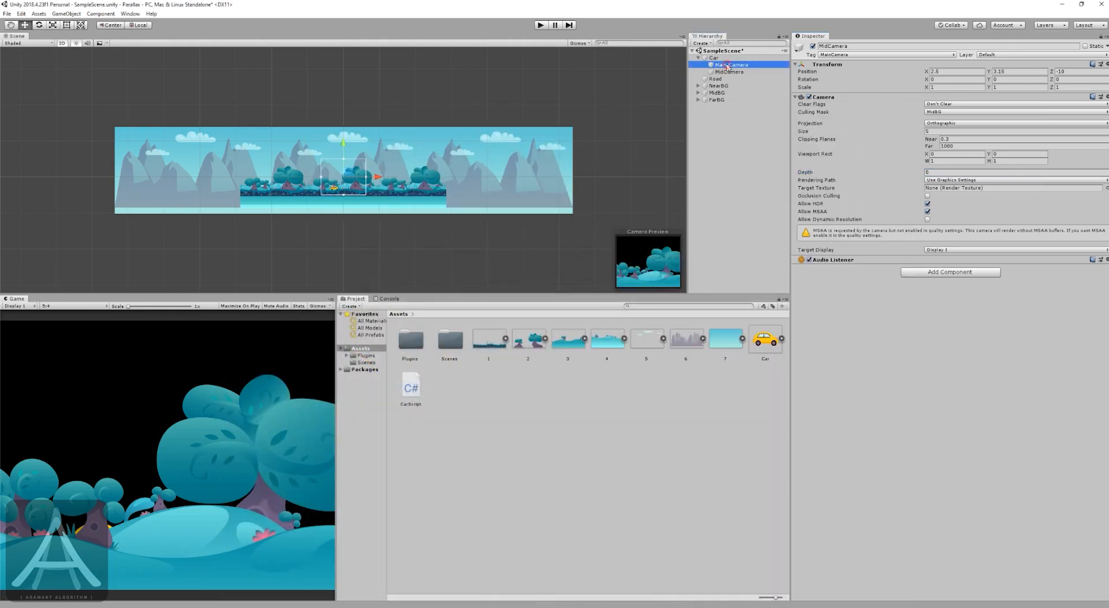
click(931, 171)
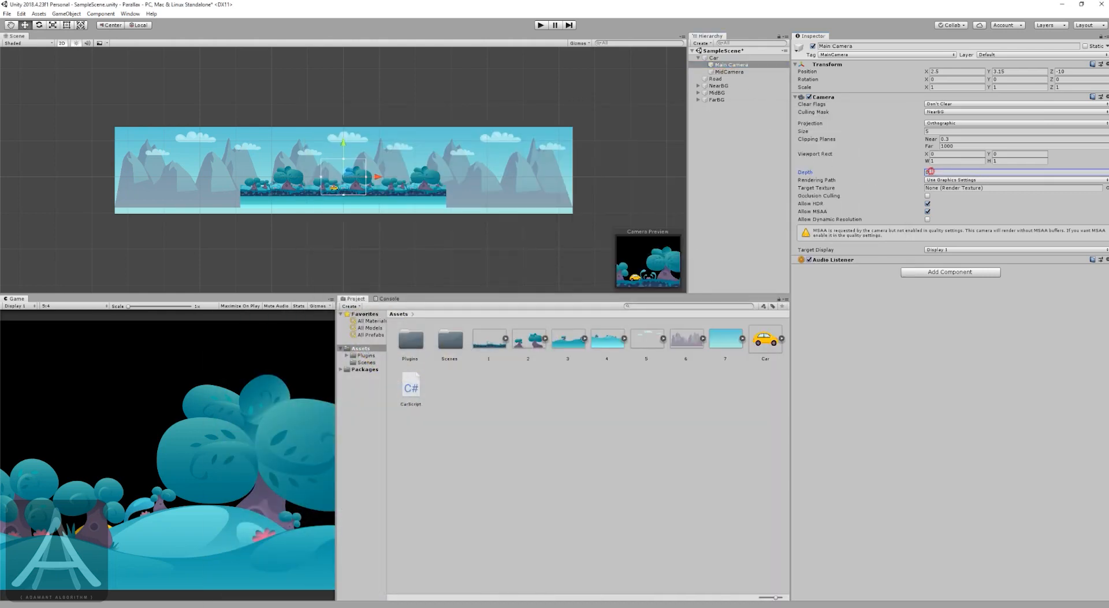
click(729, 71)
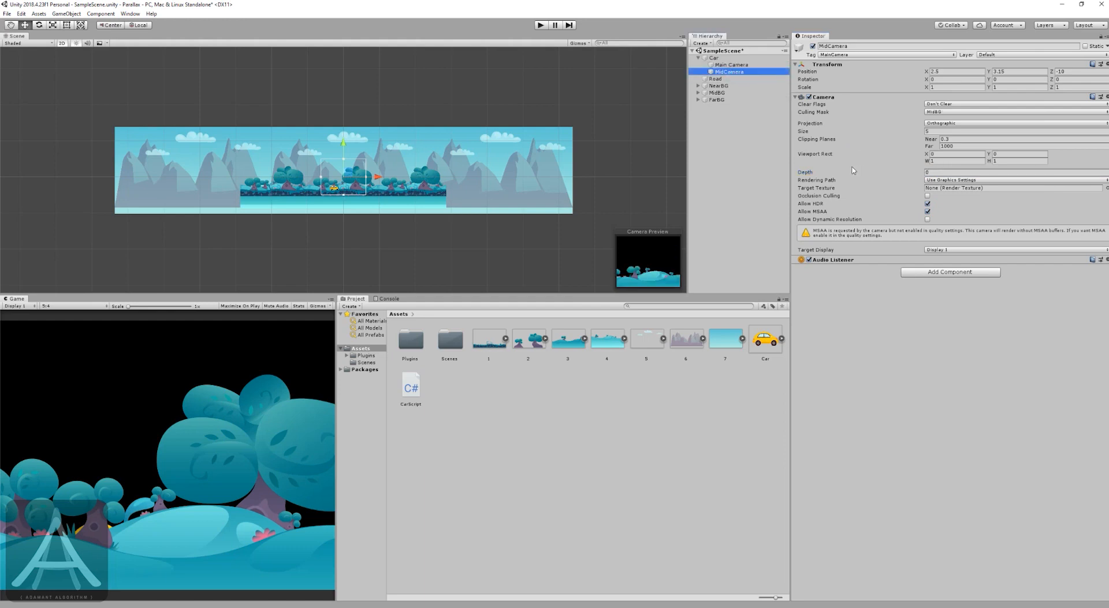
click(744, 65)
click(737, 73)
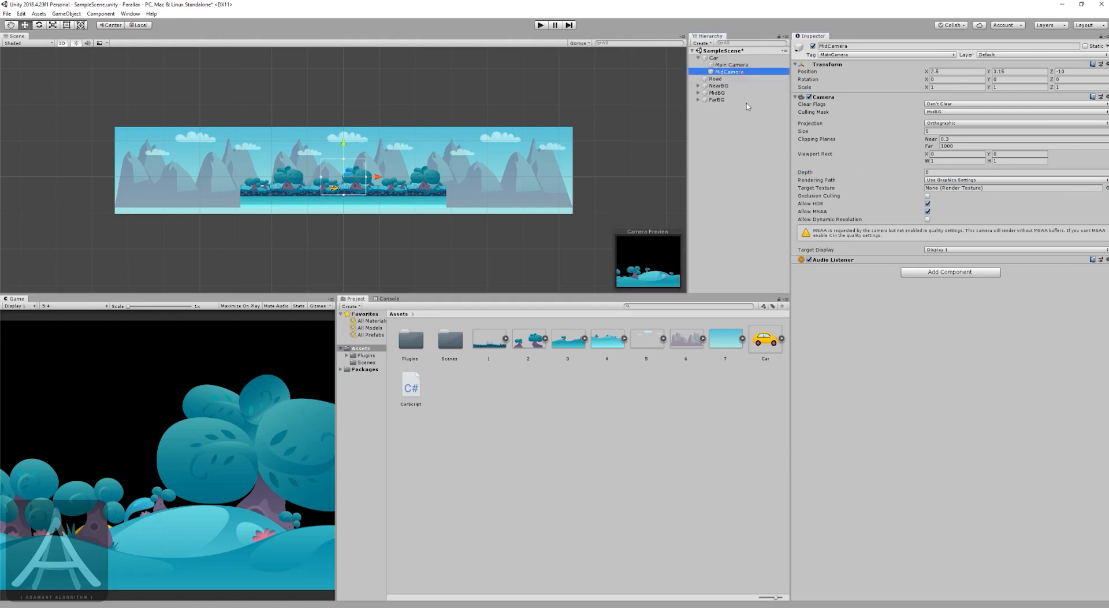
click(746, 65)
click(745, 71)
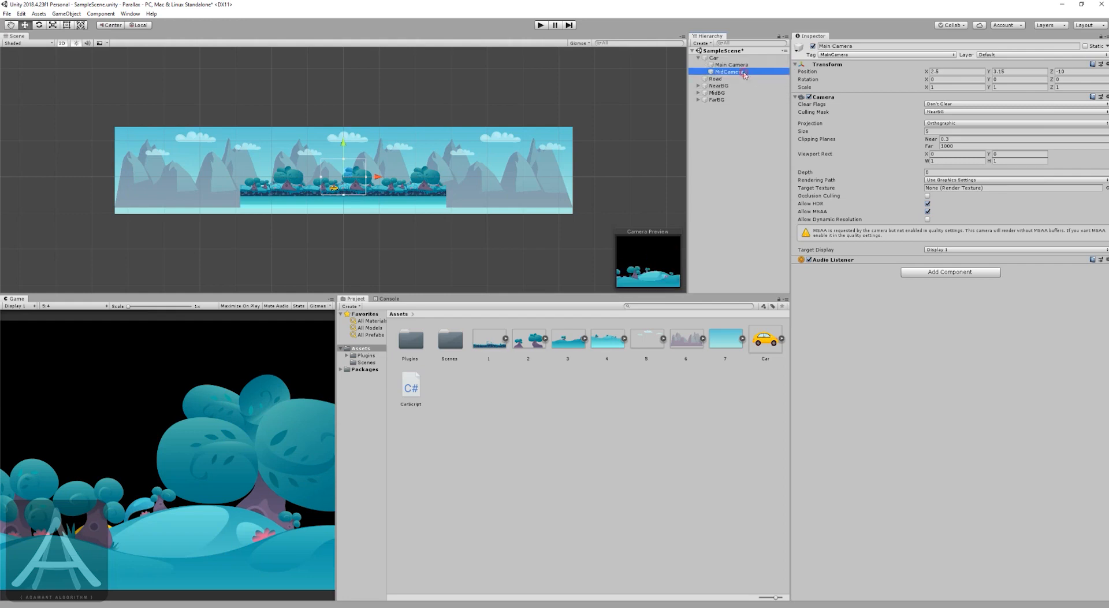
click(929, 172)
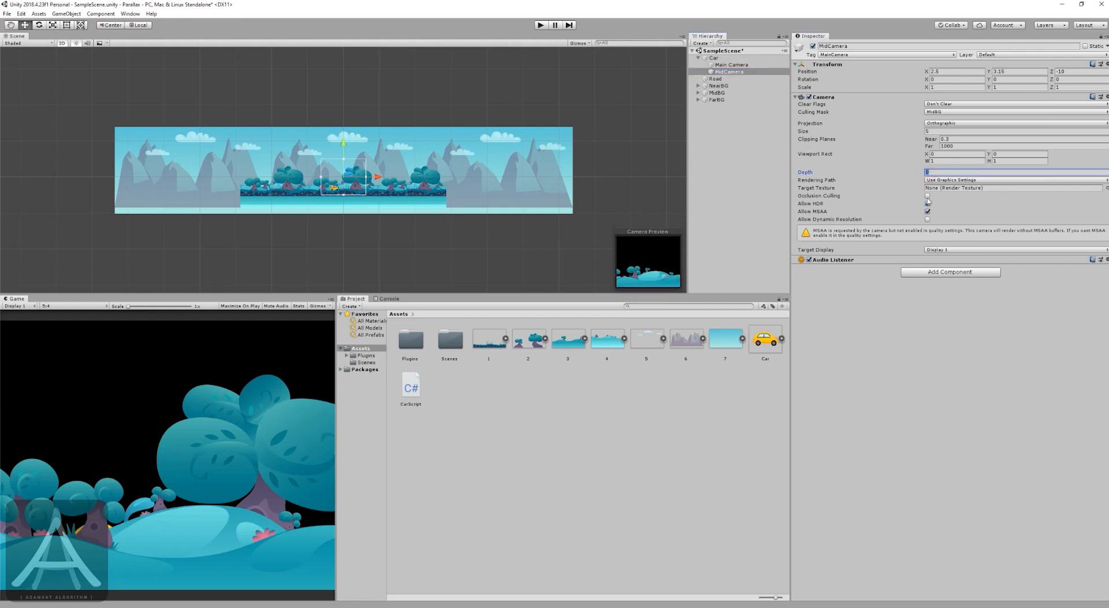
text(-1)
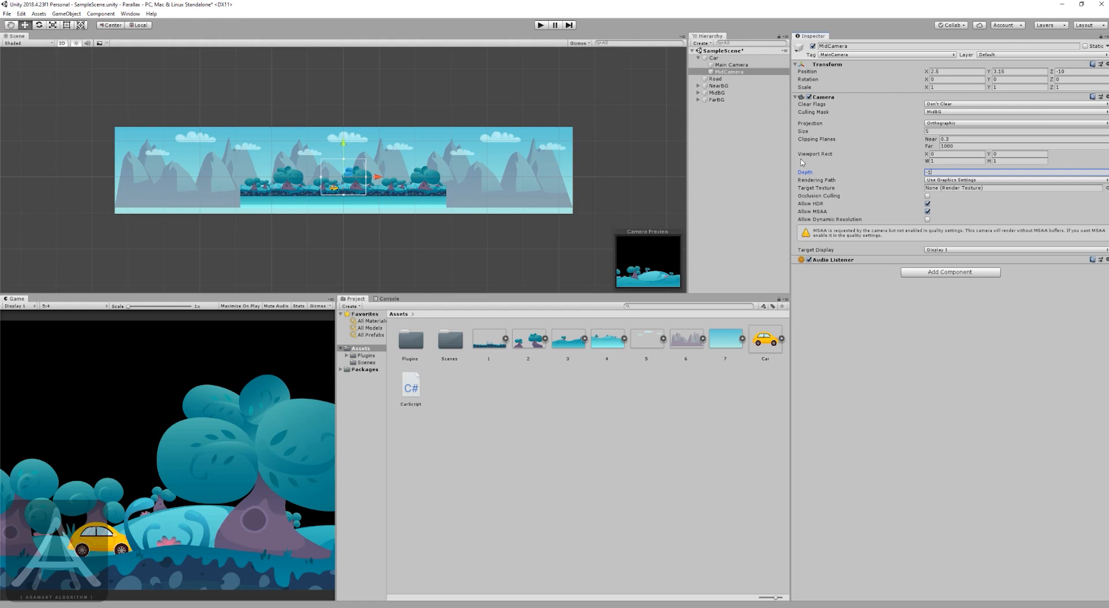
Check the Depth values of MidCamera and the Main Camera against each other.
click(731, 64)
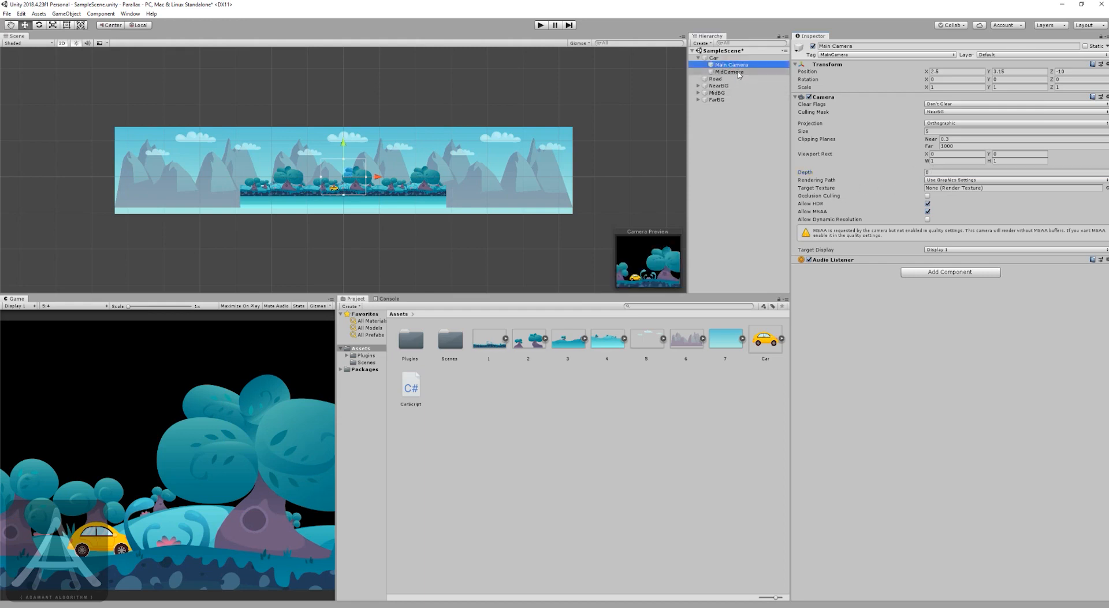
click(738, 73)
click(741, 66)
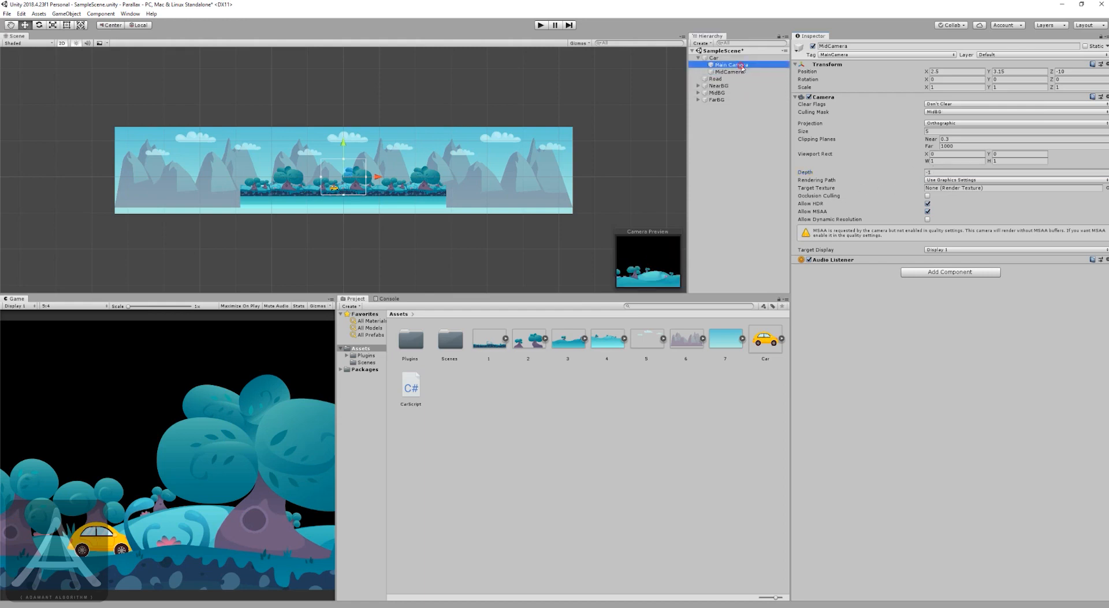
click(927, 172)
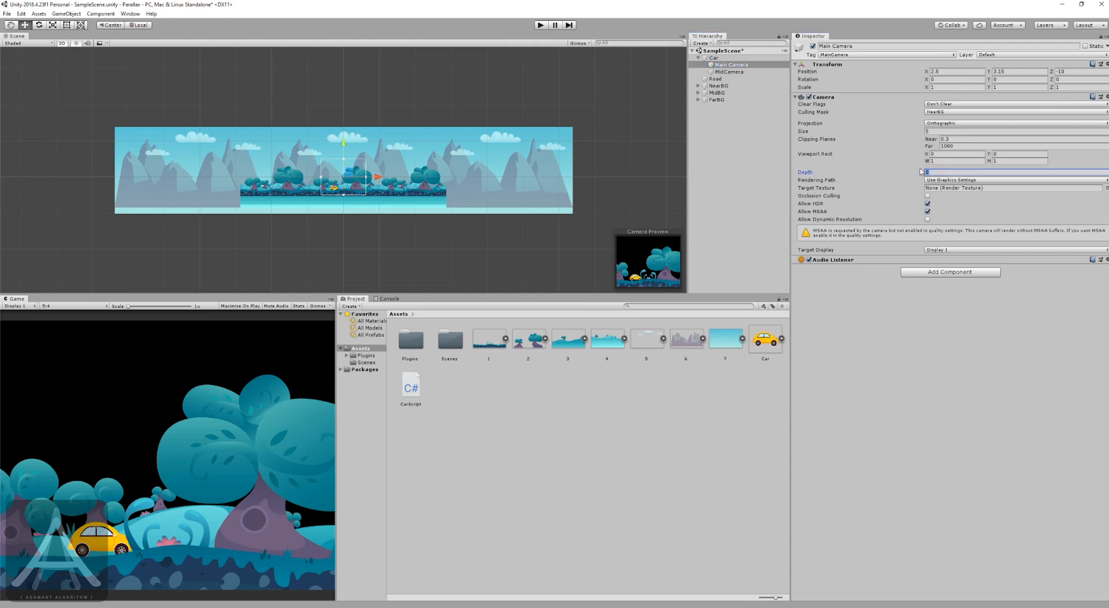
click(732, 132)
Set MidCamera's orthographic Size to 10.
click(730, 72)
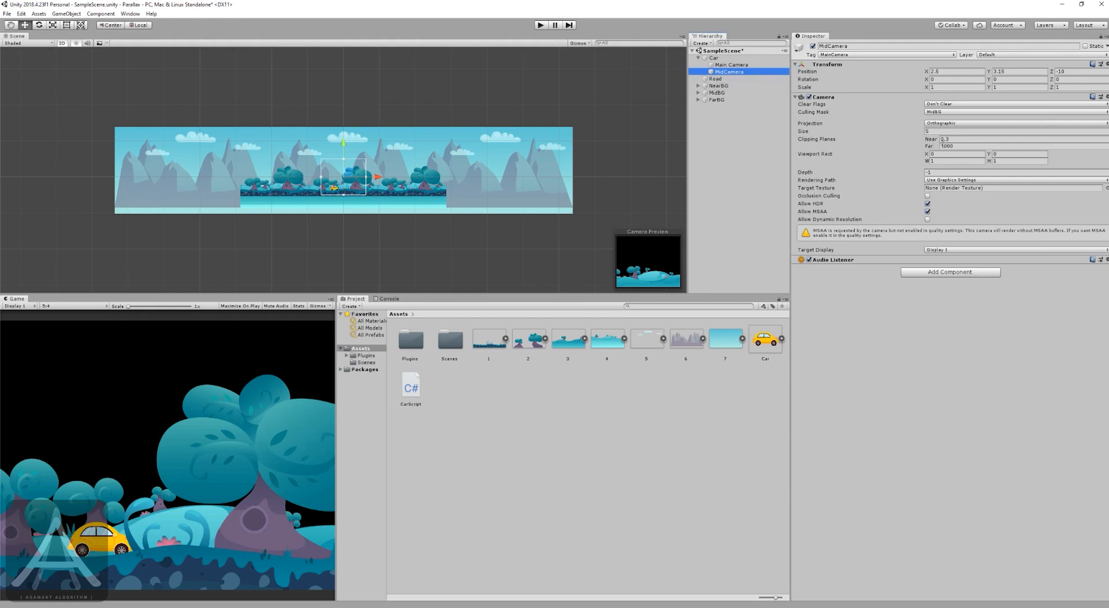
click(936, 131)
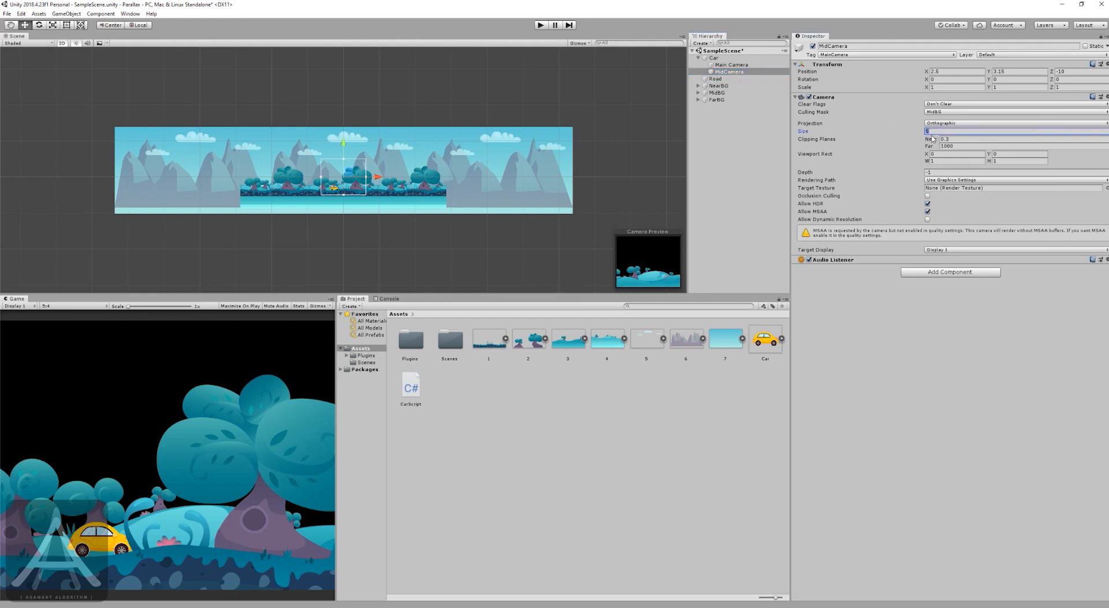
text(10)
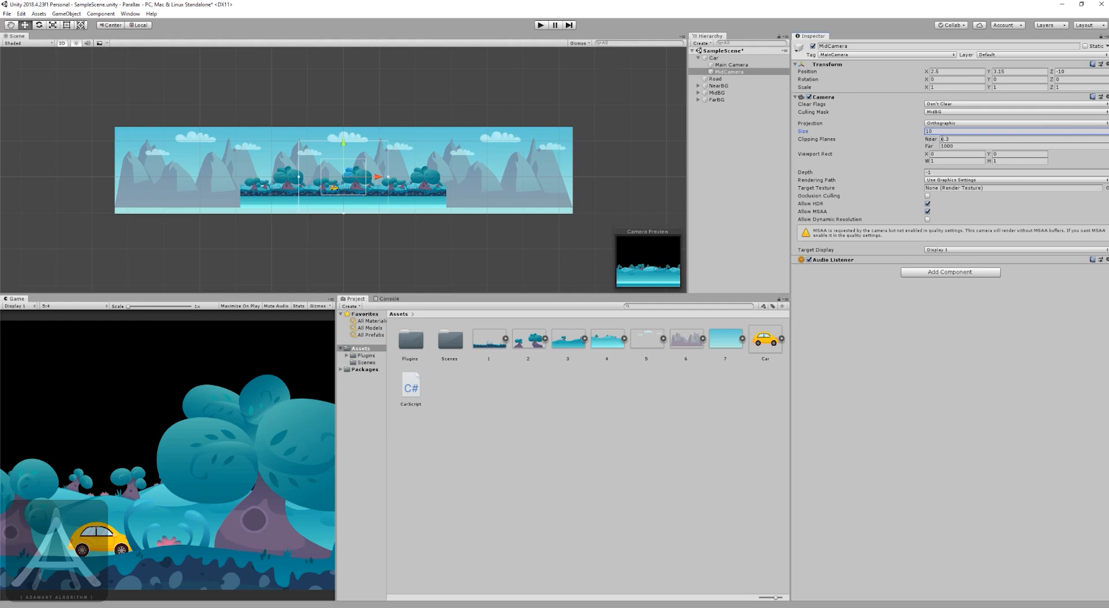
Examine the view frames of MidCamera and the Main Camera around the car in the Scene view, marking each frame's extent.
click(725, 72)
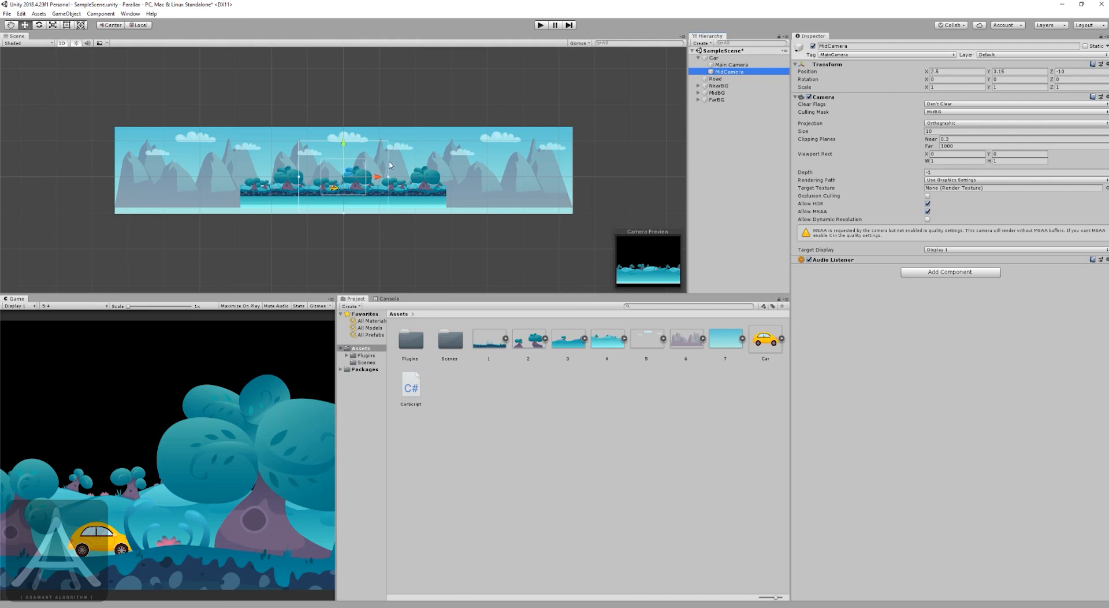
scroll(388, 171, up, 5)
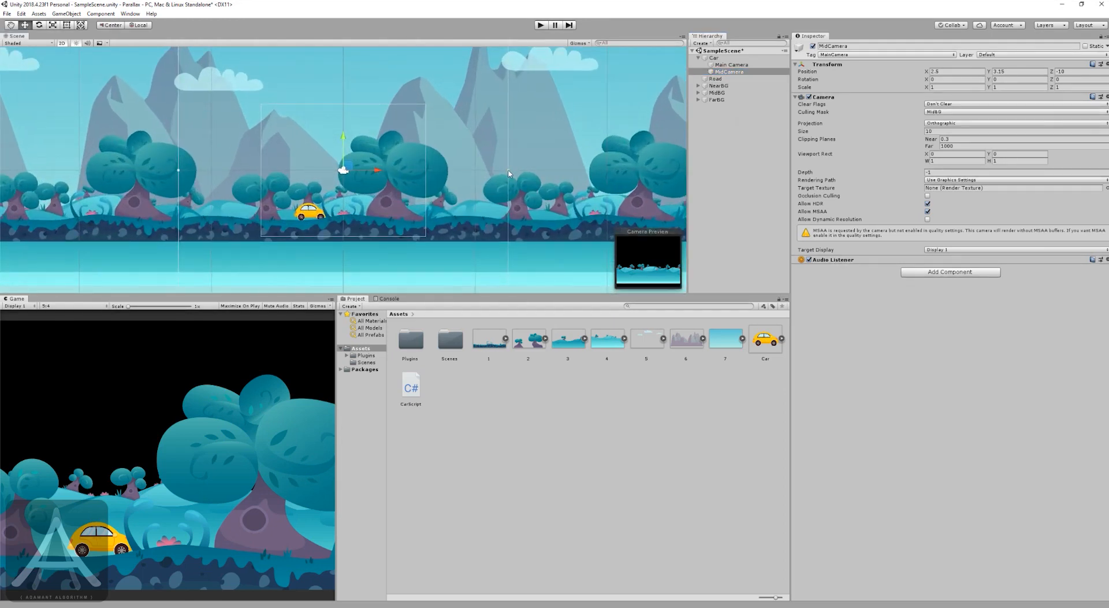
mouse_move(506, 159)
mouse_down()
mouse_move(520, 170)
mouse_move(511, 156)
mouse_move(586, 105)
mouse_move(699, 72)
mouse_up()
mouse_move(483, 51)
mouse_down()
mouse_move(165, 87)
mouse_move(225, 274)
mouse_move(491, 215)
mouse_move(517, 46)
mouse_up()
key(Escape)
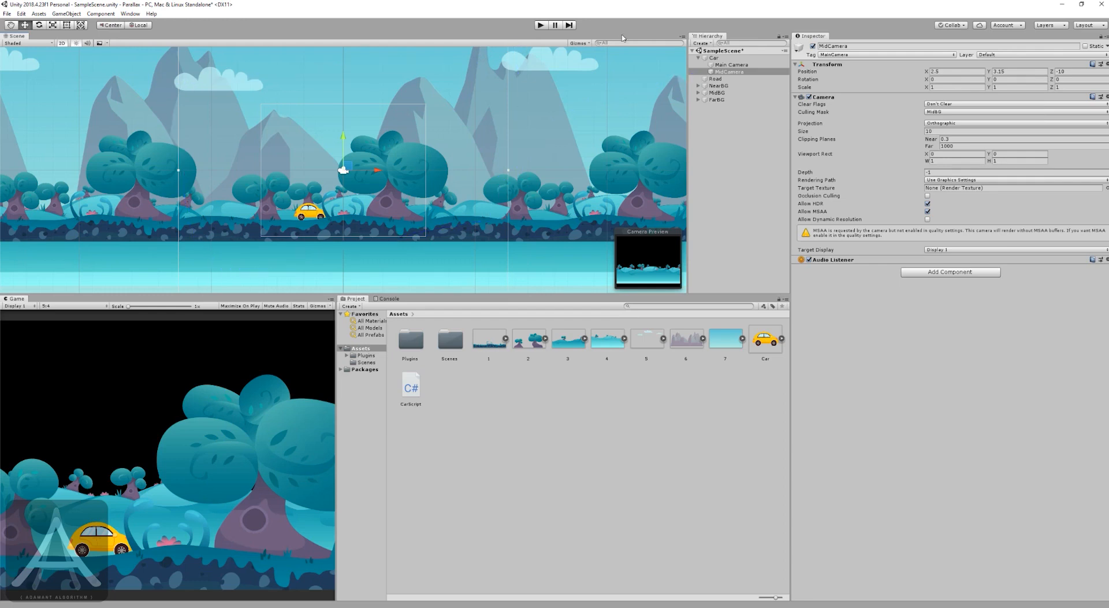
click(731, 65)
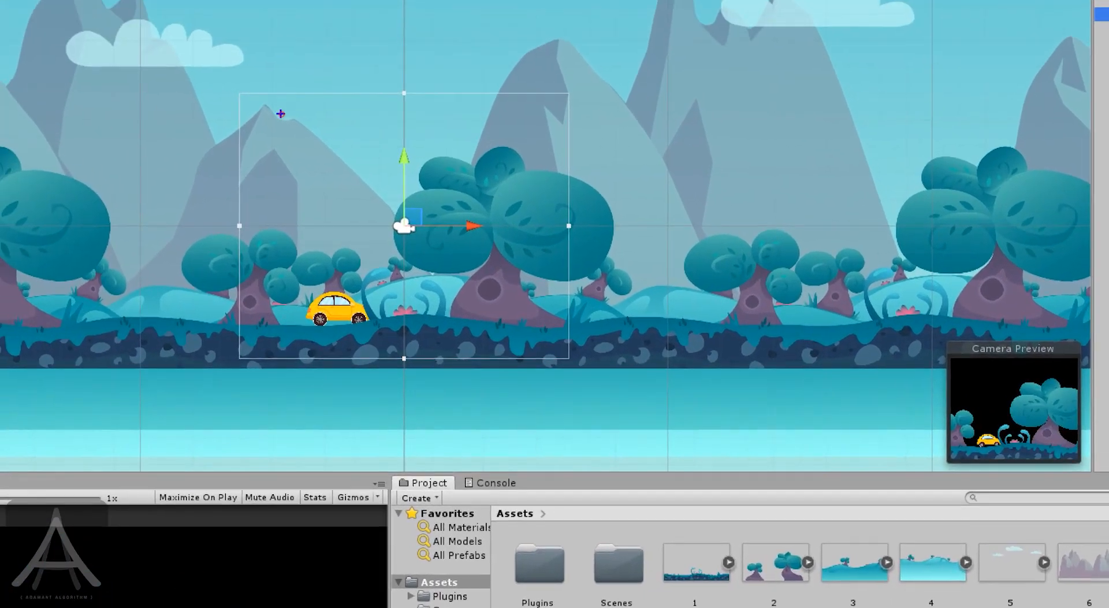
mouse_move(255, 109)
mouse_down()
mouse_move(282, 102)
mouse_move(436, 240)
mouse_up()
mouse_move(590, 367)
mouse_down()
mouse_move(147, 276)
mouse_move(321, 50)
mouse_up()
key(Escape)
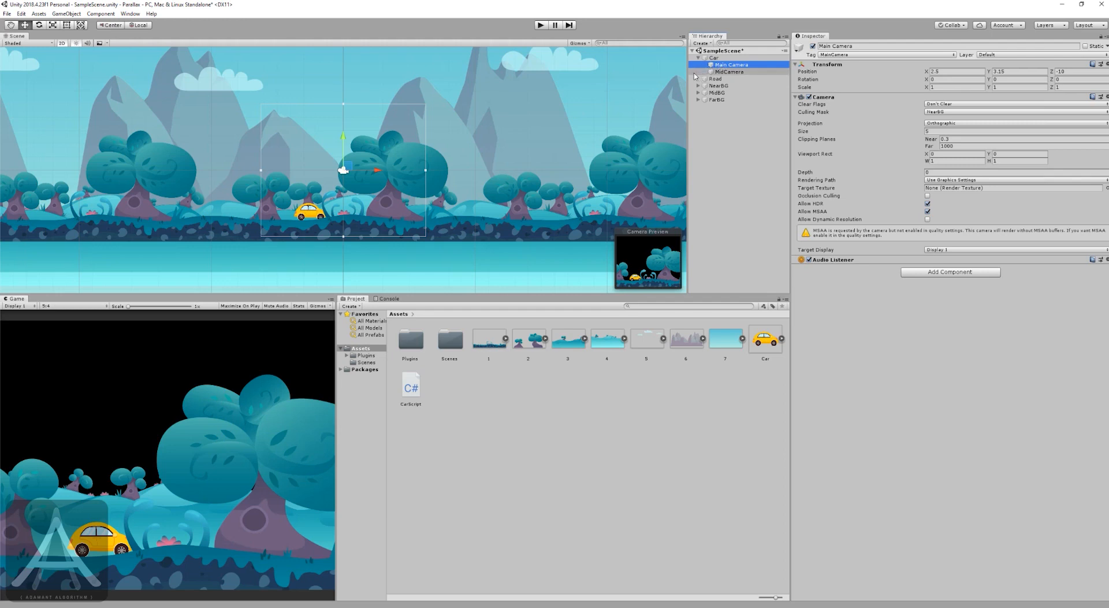
Test the two-camera rendering in Play mode with MidCamera selected, and stop the game.
click(717, 72)
click(541, 25)
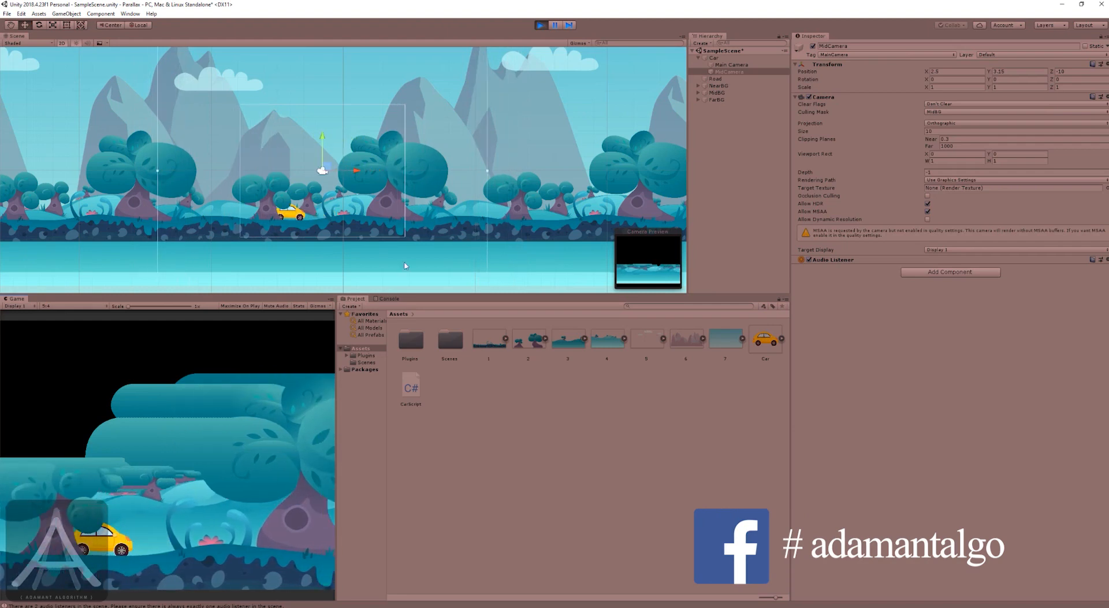
click(539, 25)
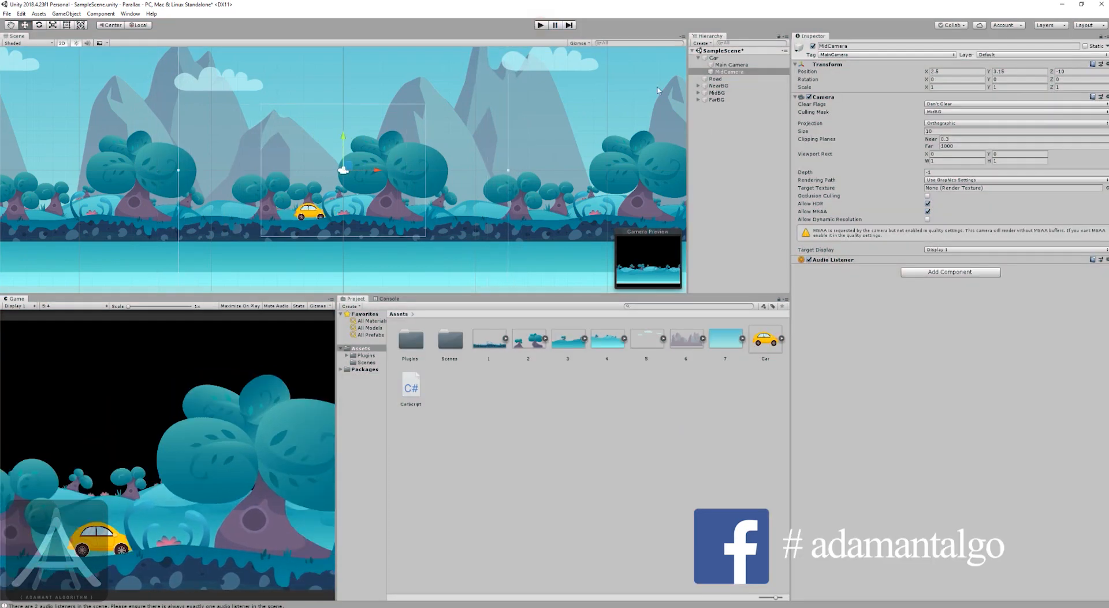
Mark the empty black area above the trees in the Game view, where the far background is missing.
click(729, 72)
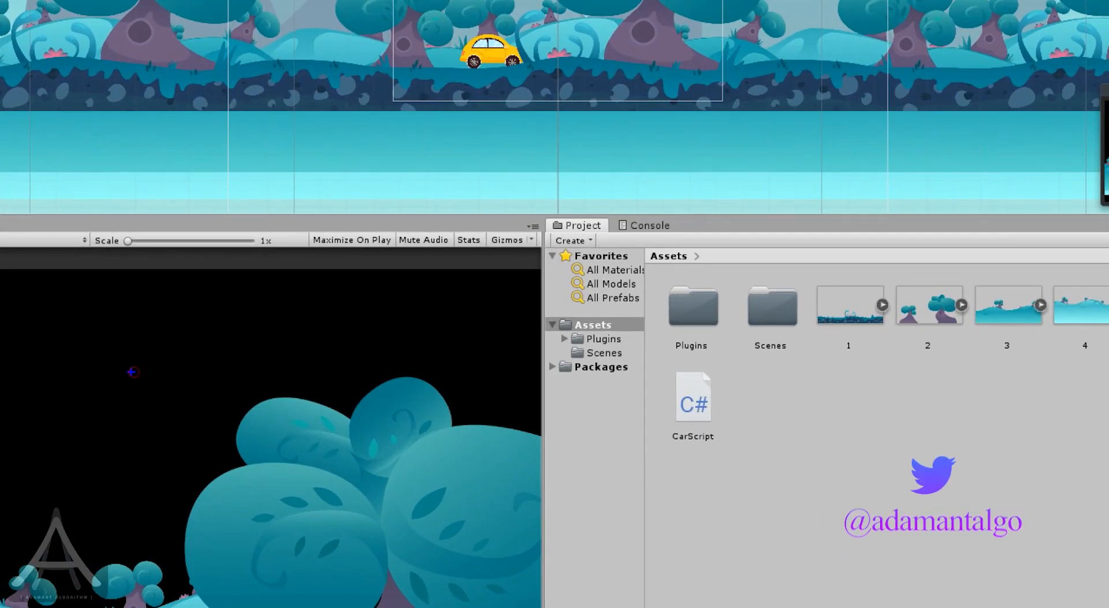
drag(136, 351, 231, 340)
mouse_move(335, 310)
mouse_down()
mouse_move(500, 352)
mouse_move(512, 330)
mouse_up()
mouse_move(199, 371)
mouse_down()
mouse_move(272, 376)
mouse_move(399, 338)
mouse_move(439, 358)
mouse_move(409, 356)
mouse_up()
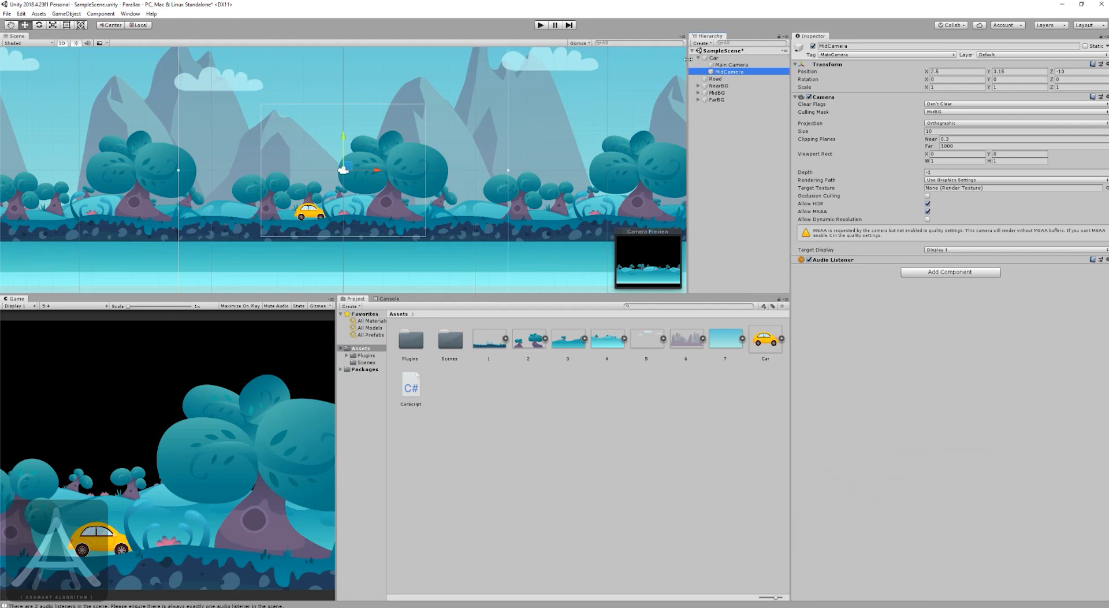
Duplicate MidCamera under the Car and rename the copy FarCamera.
click(727, 72)
key(ctrl+d)
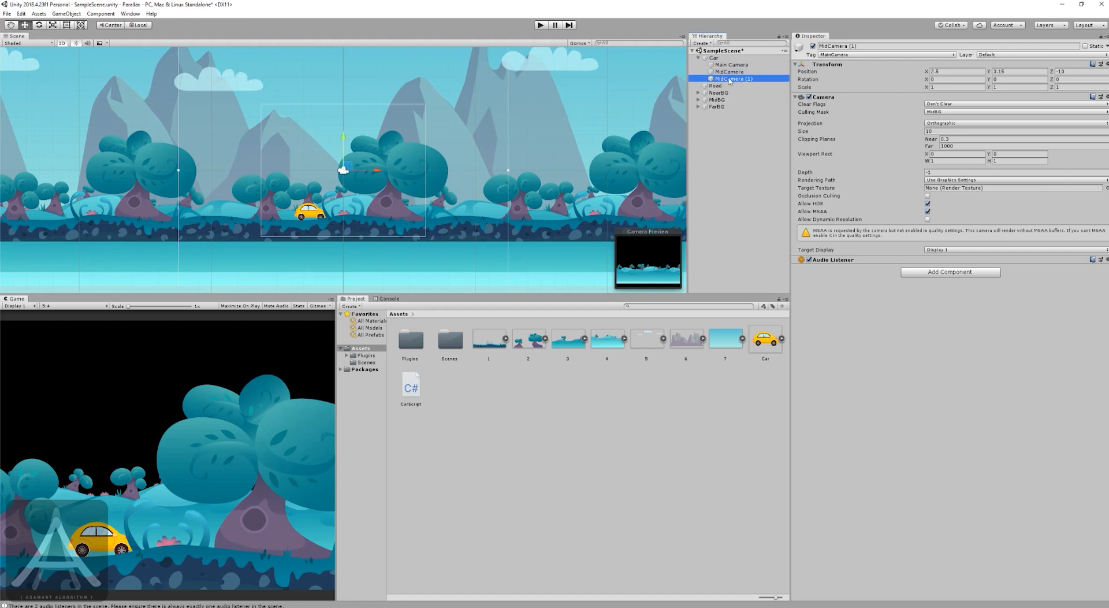
click(867, 45)
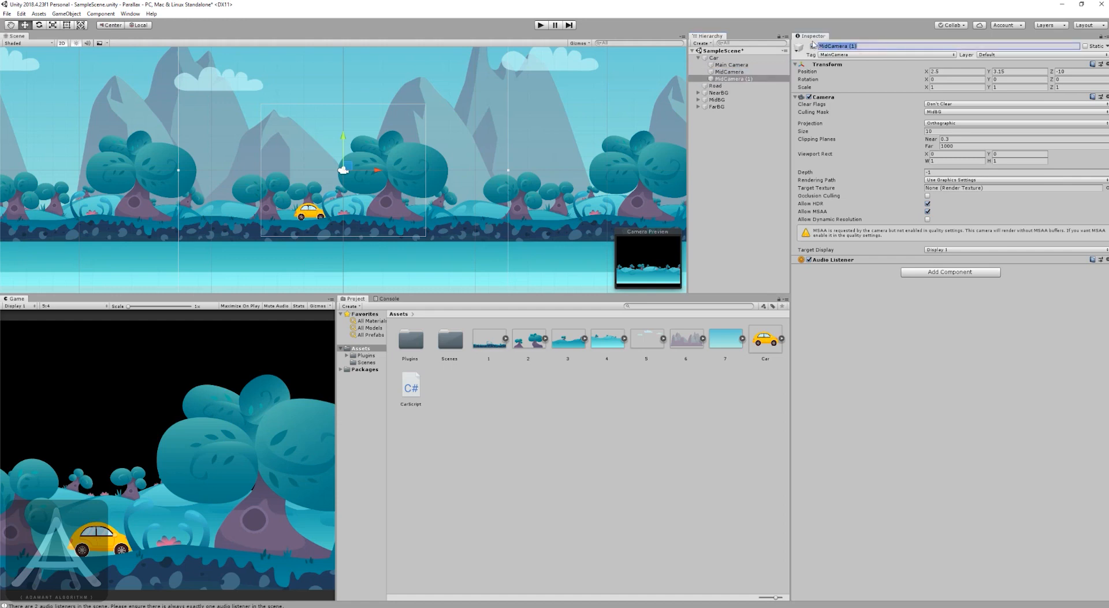
text(FarCamera)
click(736, 162)
Restrict FarCamera's culling mask to the FarBG layer only.
click(729, 78)
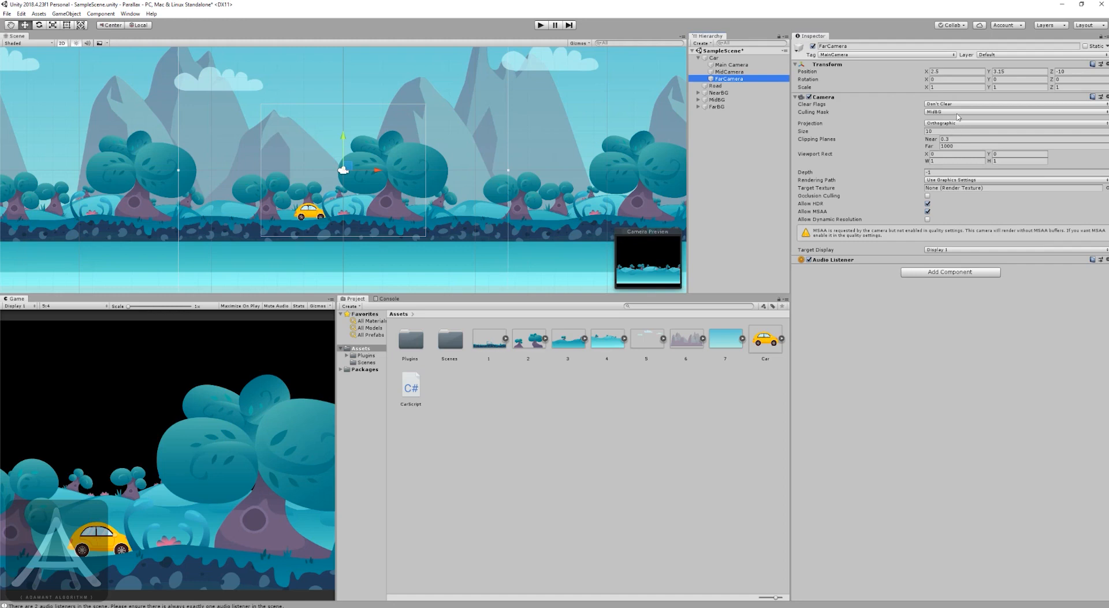
click(940, 112)
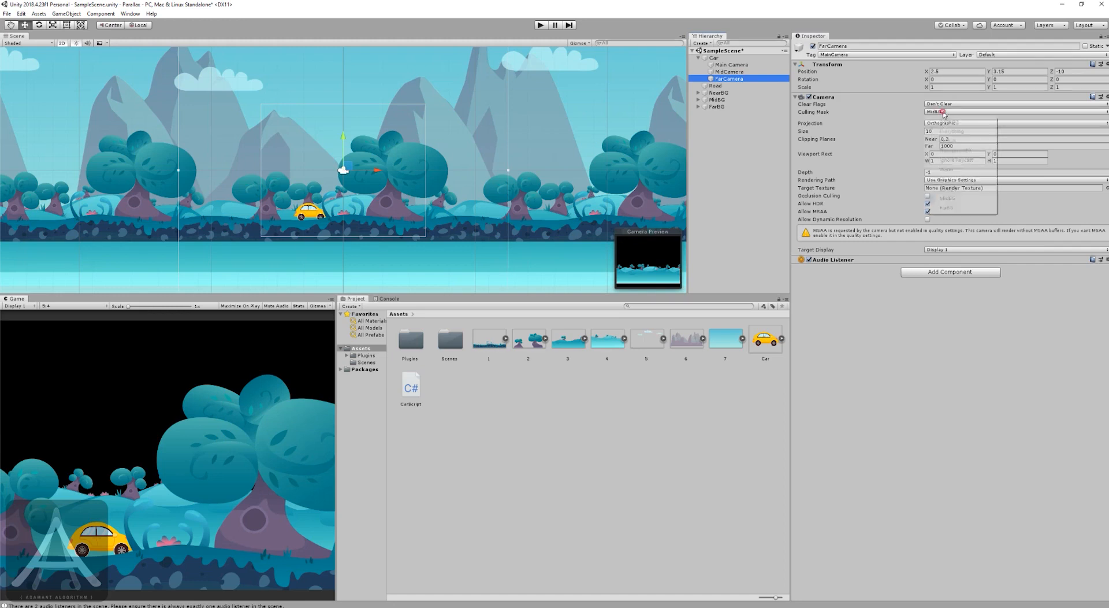
click(943, 121)
click(943, 112)
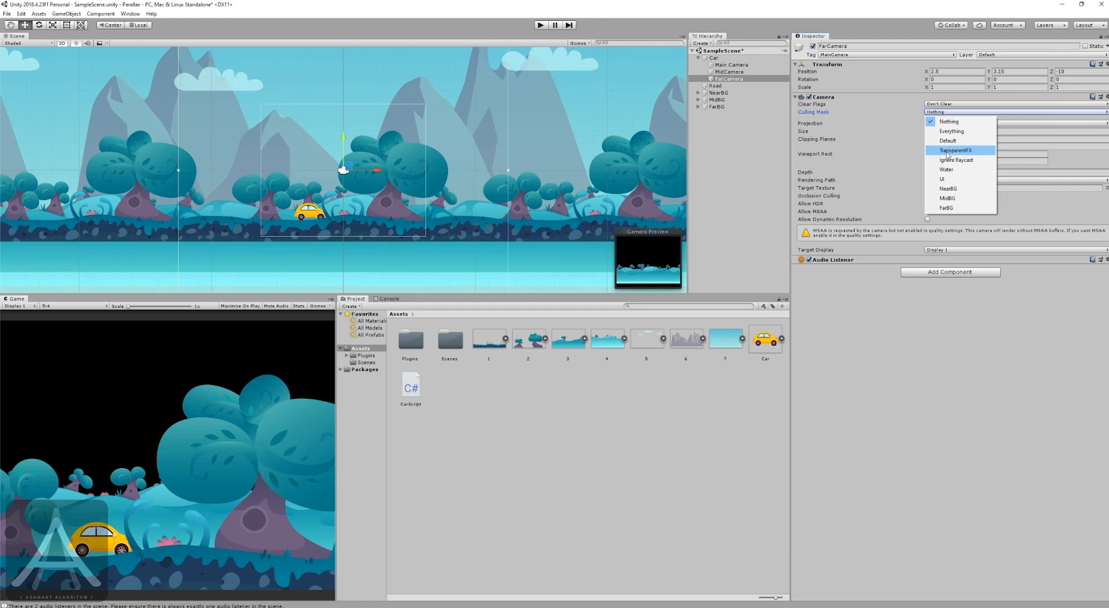
click(946, 208)
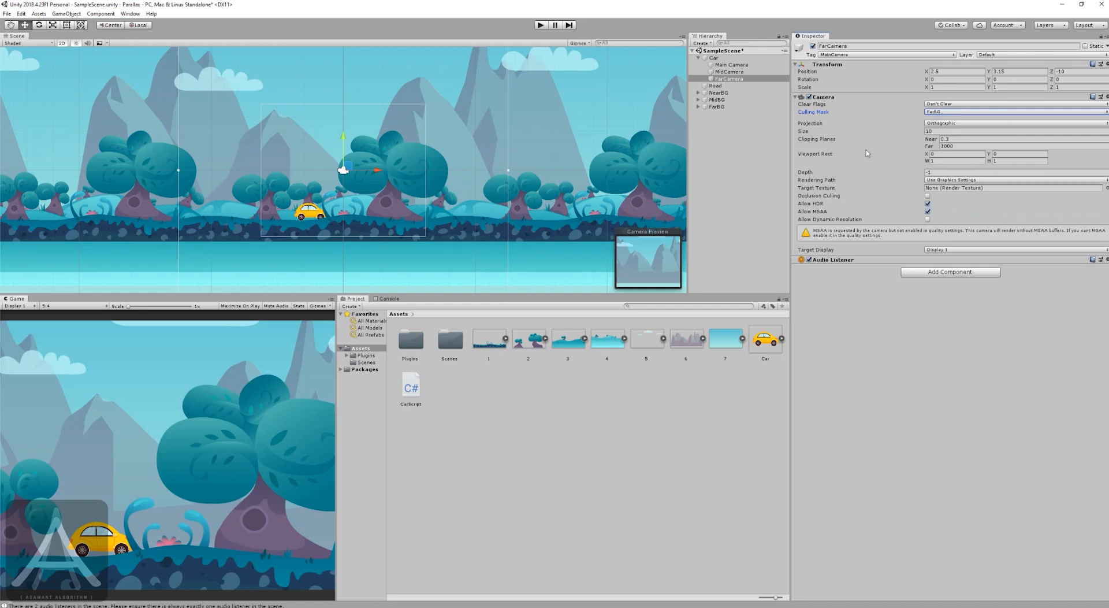
Compare the depths of the Main Camera and MidCamera, and set FarCamera's depth to -2.
click(731, 65)
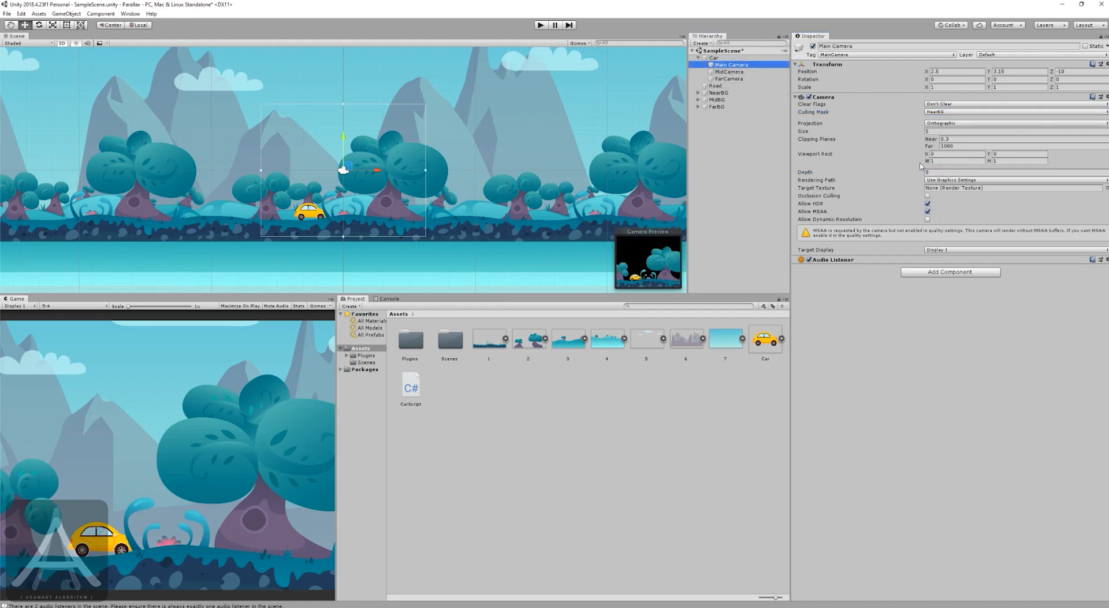
click(733, 71)
click(744, 79)
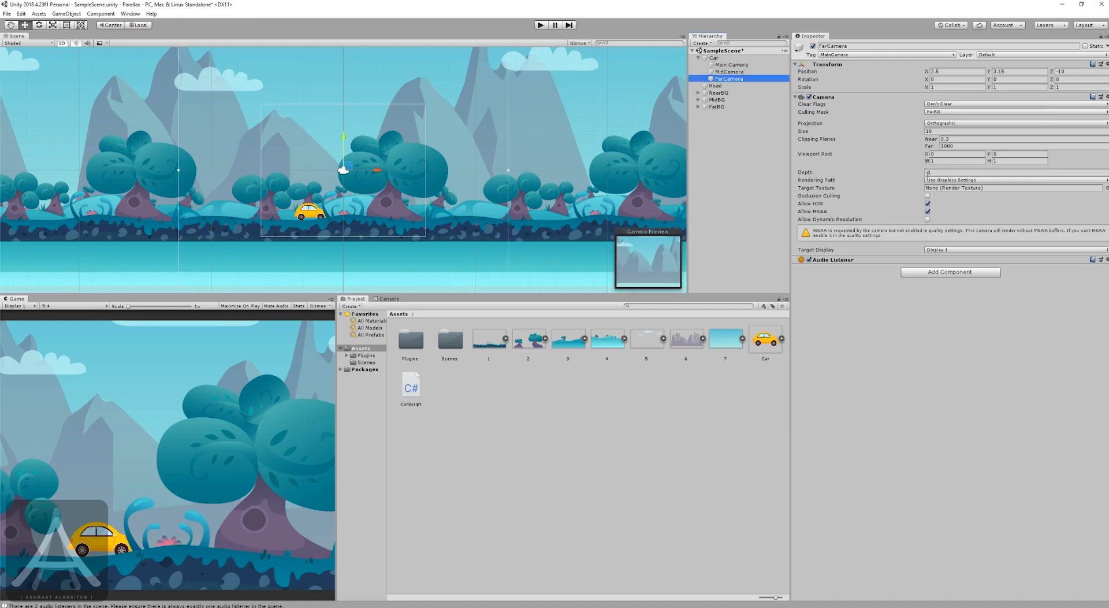
click(939, 172)
text(-)
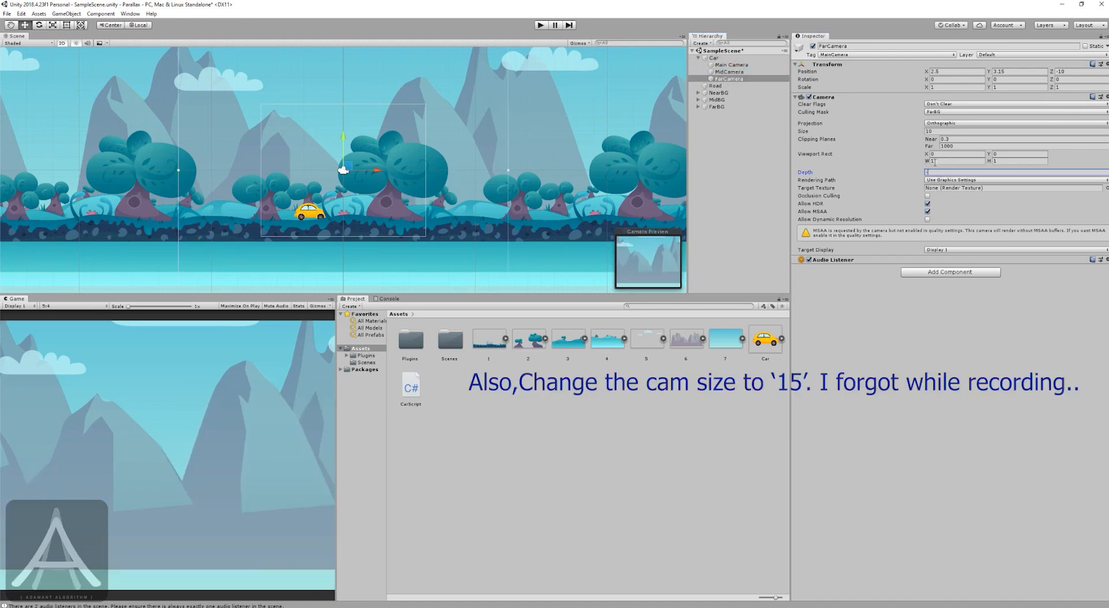
text(2)
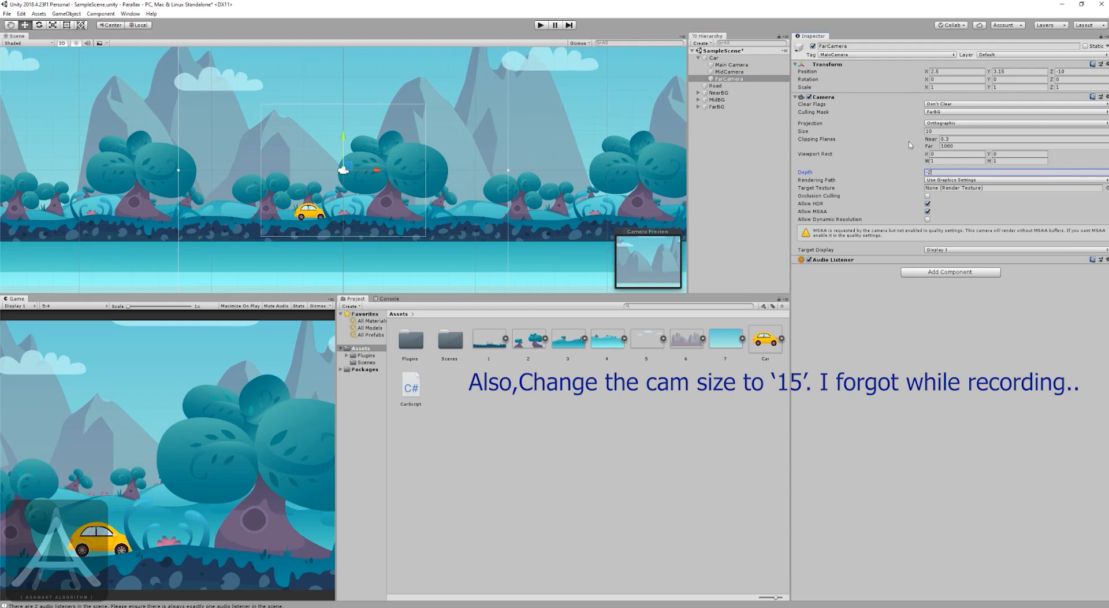
click(752, 120)
Test the three-camera parallax rendering in Play mode with FarCamera selected, and stop the game.
click(730, 78)
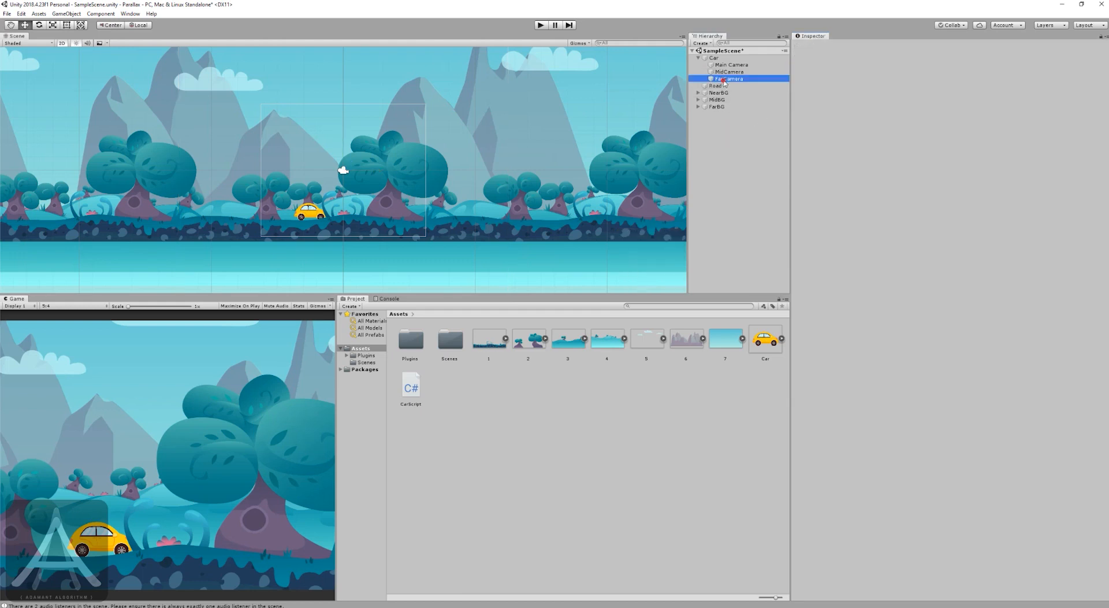
click(540, 25)
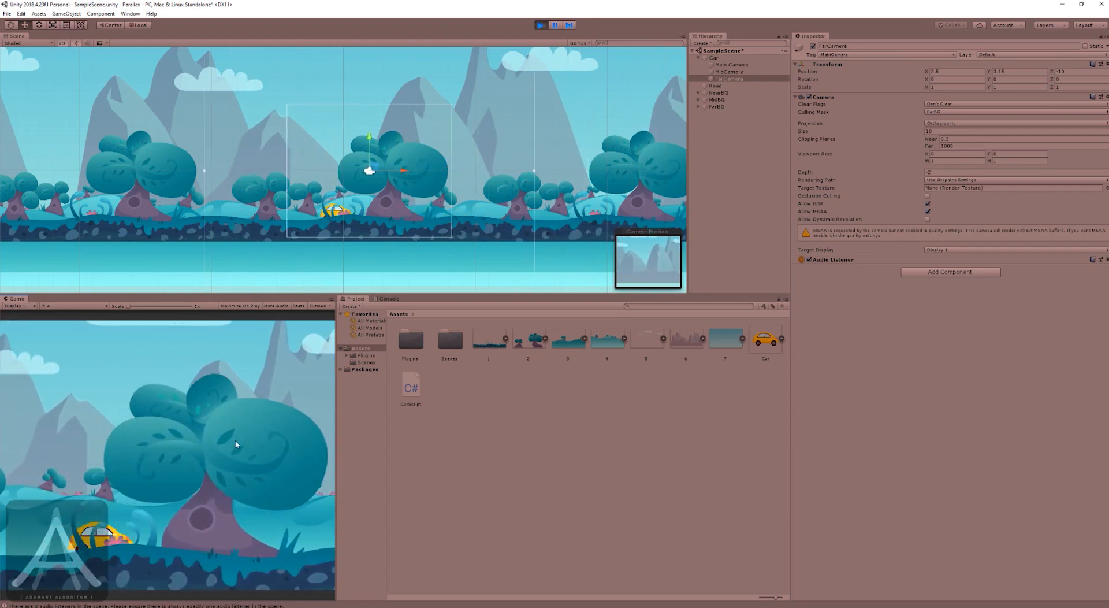
click(540, 26)
Examine the audio listener messages in the Console, circling the part that gives the number of listeners.
click(389, 299)
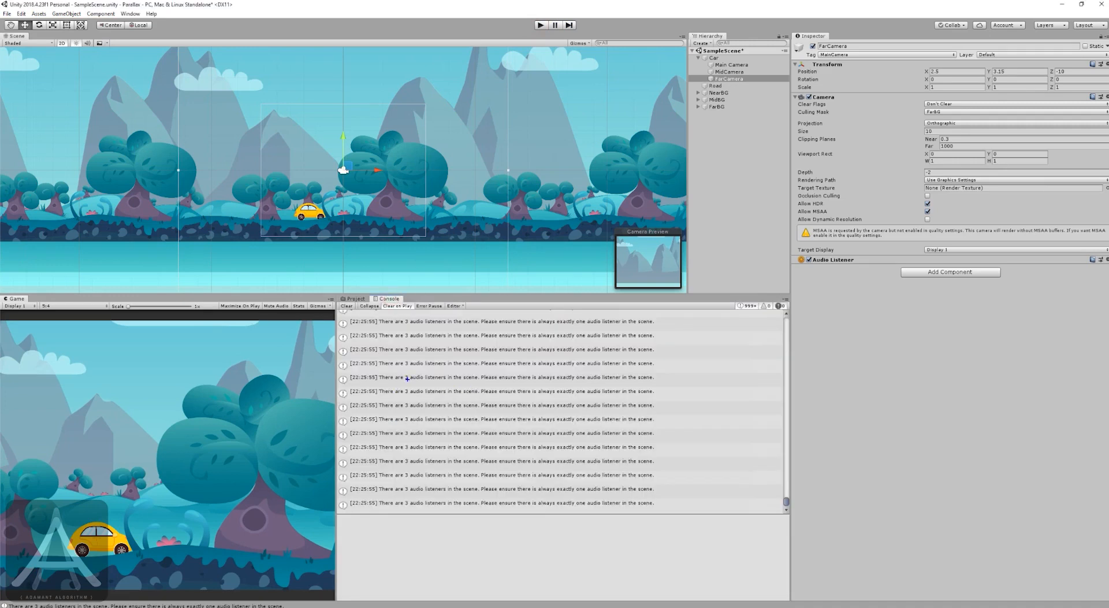
mouse_move(373, 378)
mouse_down()
mouse_move(376, 391)
mouse_move(468, 385)
mouse_up()
key(e)
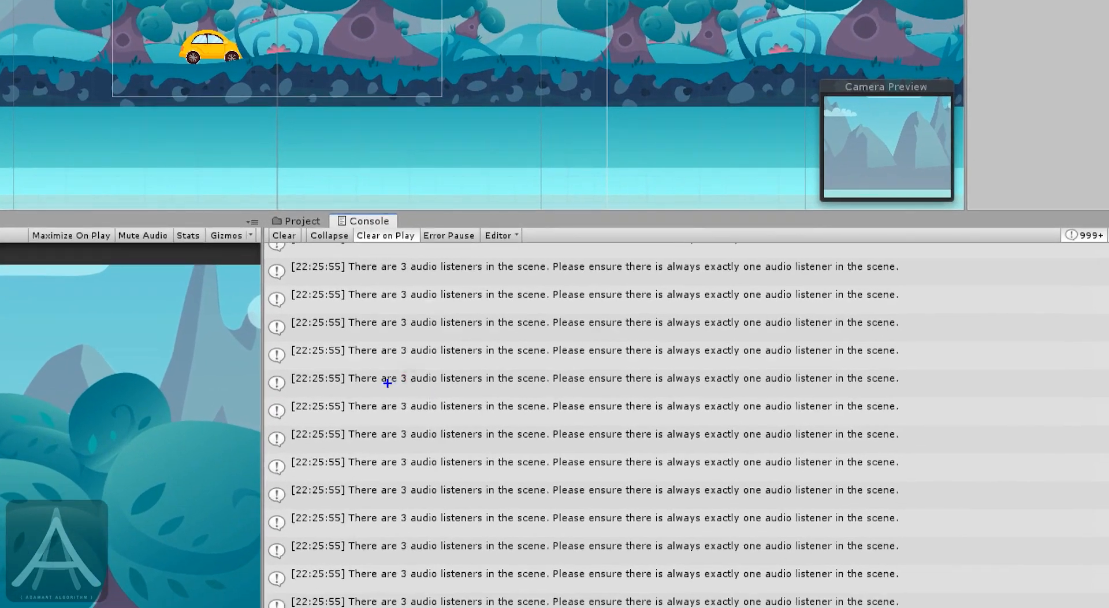
mouse_move(400, 360)
mouse_down()
mouse_move(364, 365)
mouse_move(400, 393)
mouse_move(518, 370)
mouse_move(409, 350)
mouse_up()
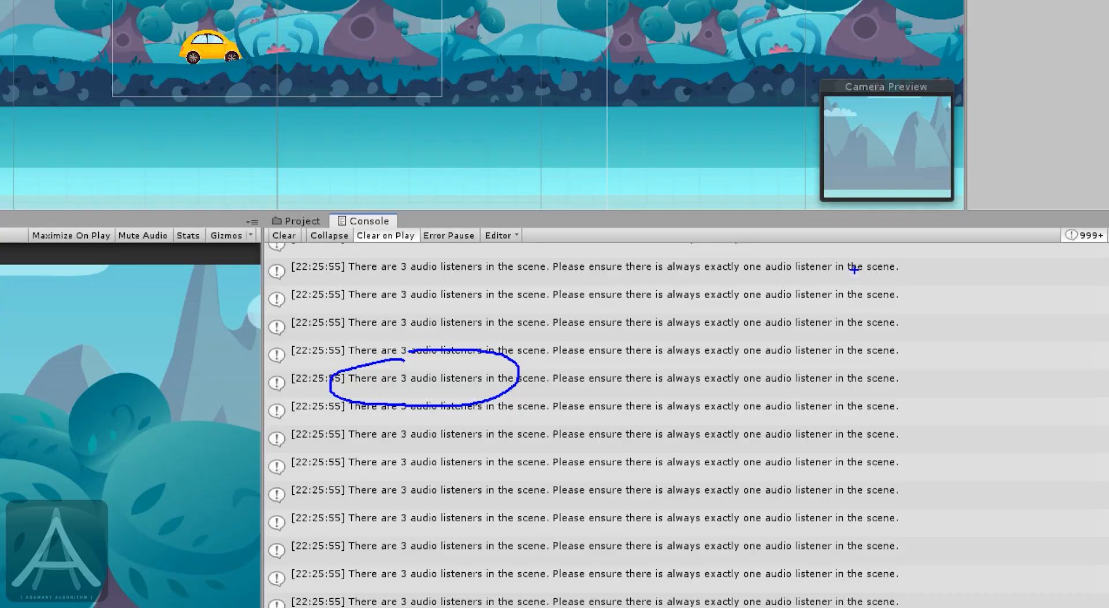
key(Escape)
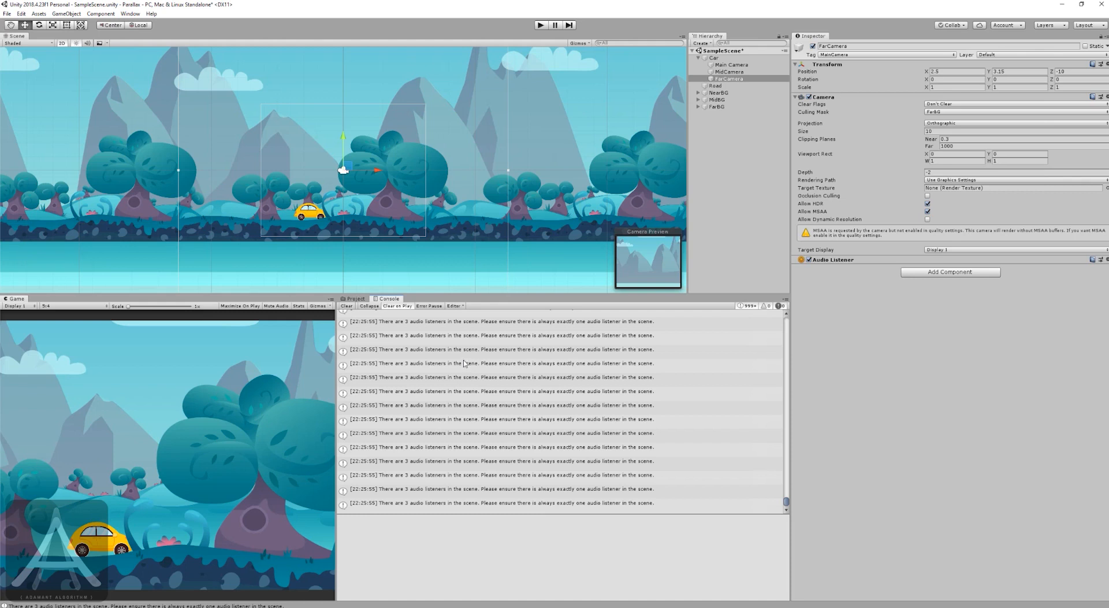
Remove the Audio Listener component from MidCamera.
click(715, 146)
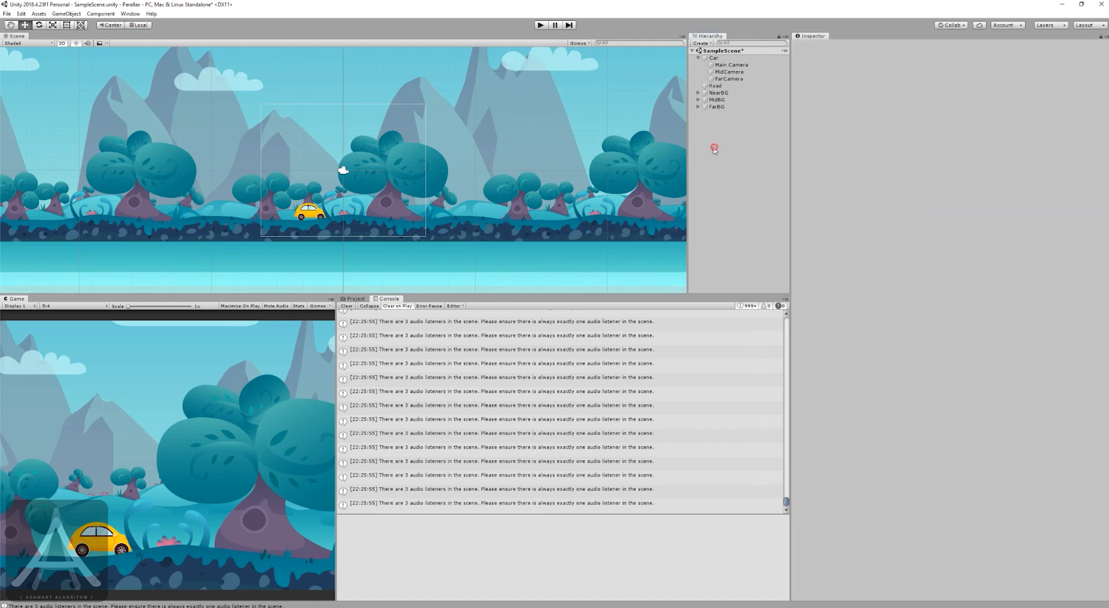
click(729, 65)
click(729, 72)
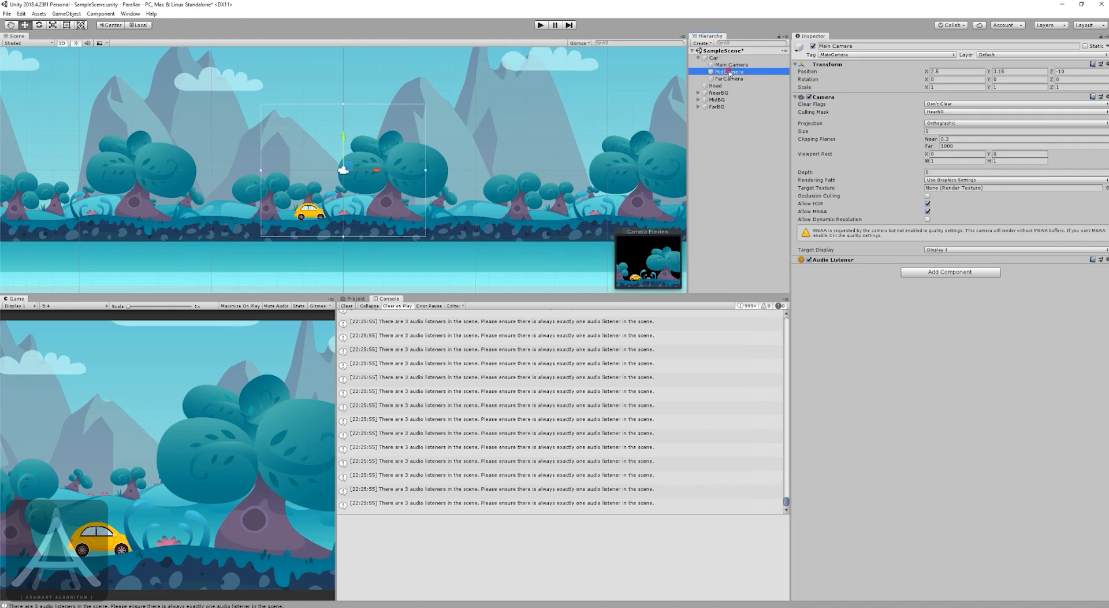
click(809, 260)
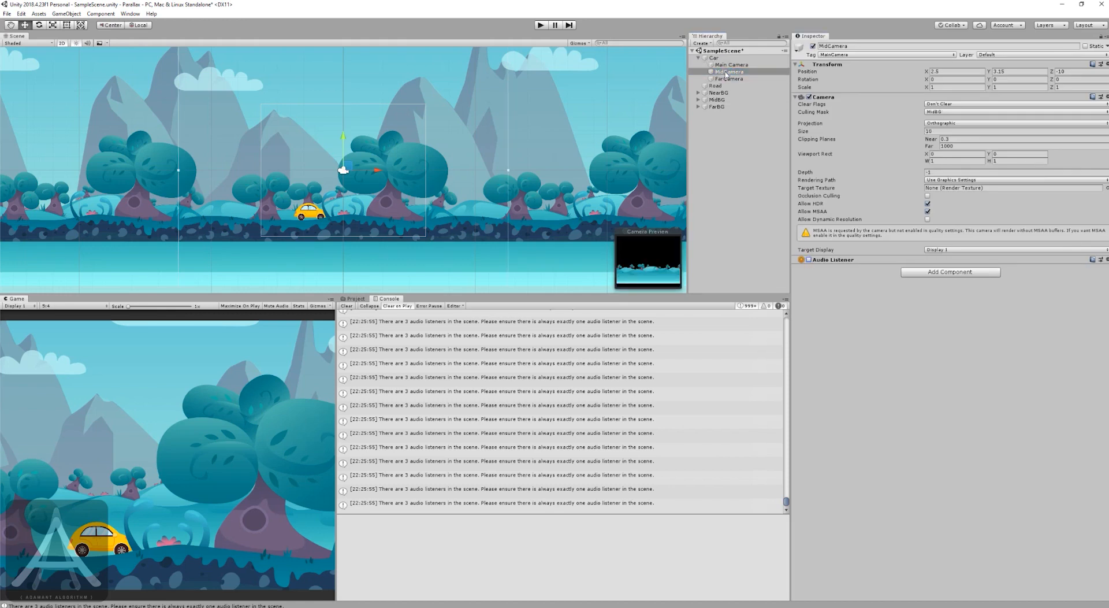
click(1108, 259)
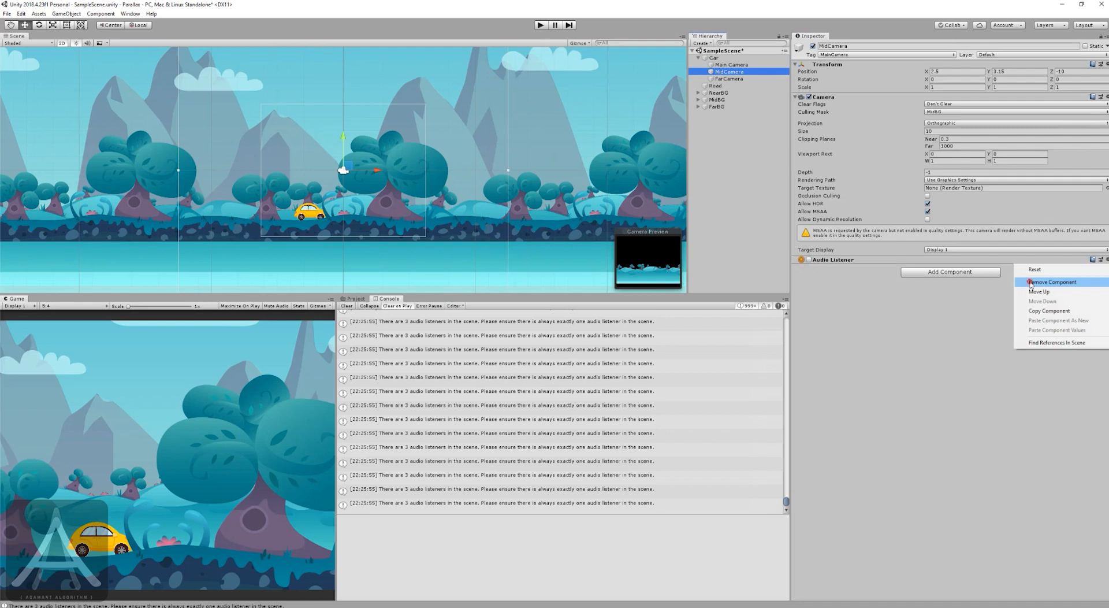
click(1027, 282)
Remove the Audio Listener component from FarCamera.
click(737, 78)
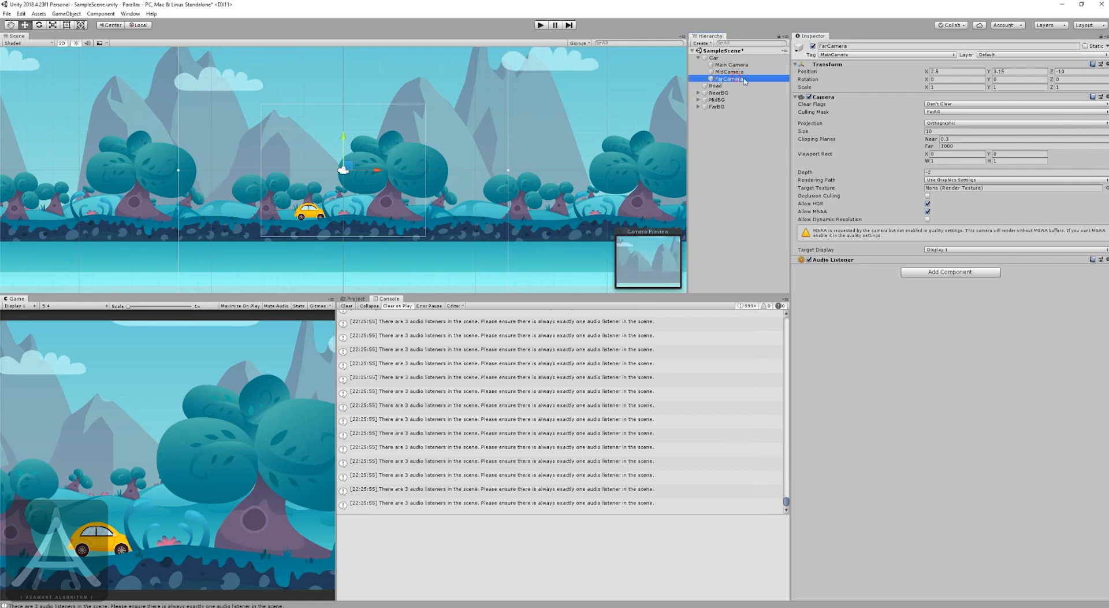
click(1107, 260)
click(1027, 283)
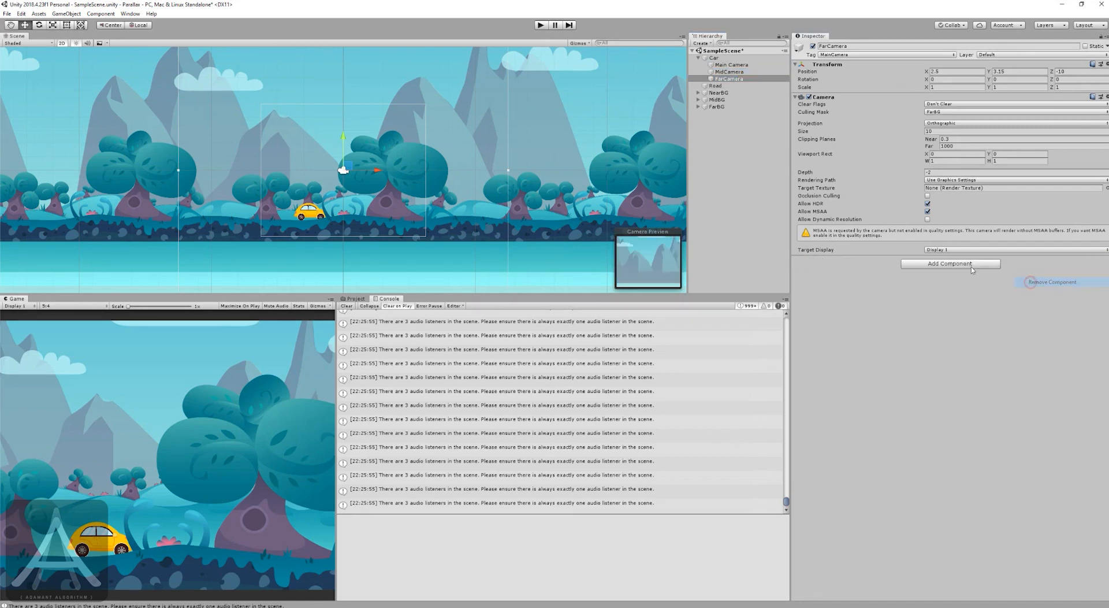
click(777, 134)
Check the Main Camera's Audio Listener component, clear the selection and run the game in Play mode.
click(731, 65)
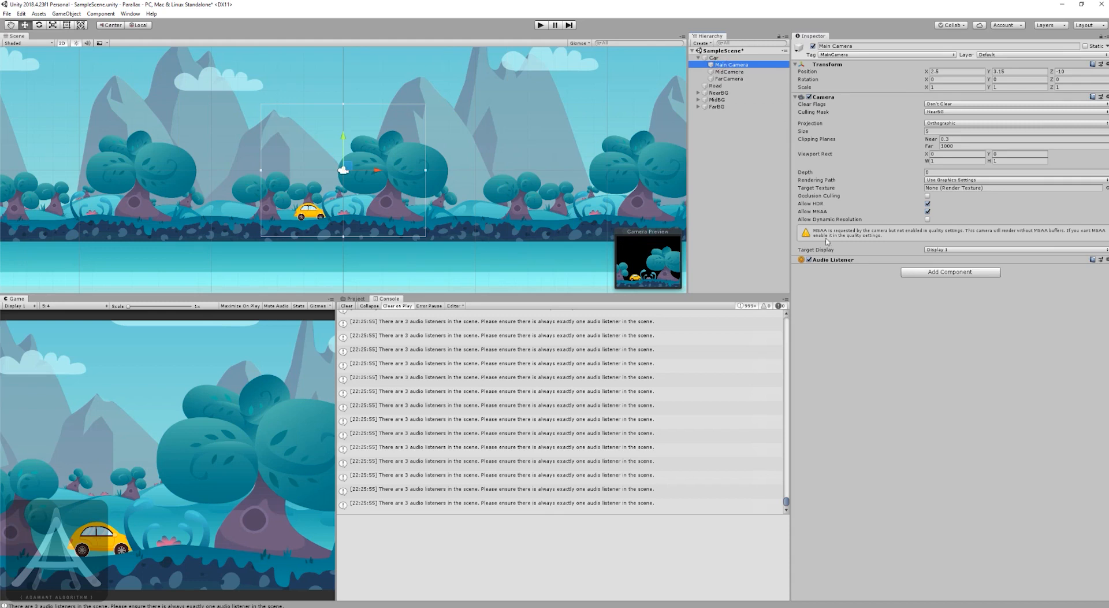
click(752, 179)
click(540, 26)
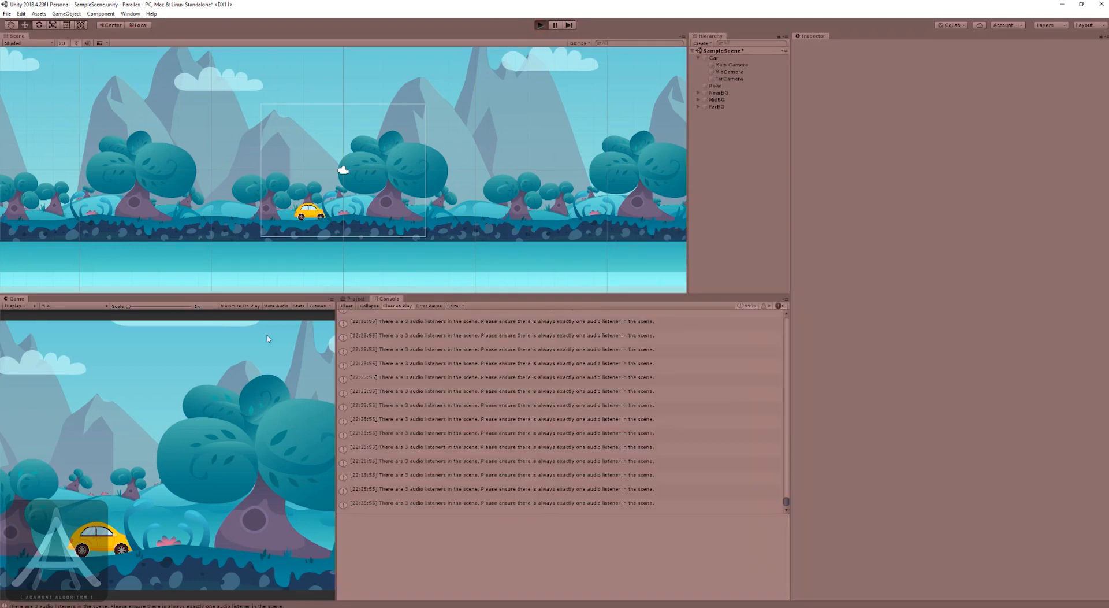